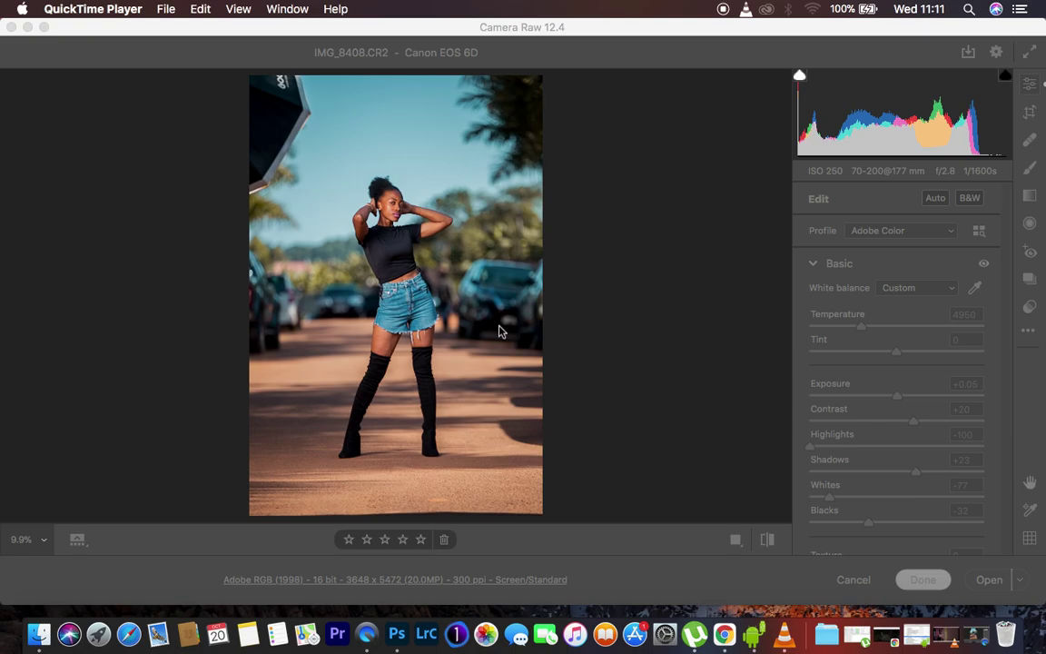
Try a Tint of +8 in the Basic adjustments and return it to 0
left_click(460, 35)
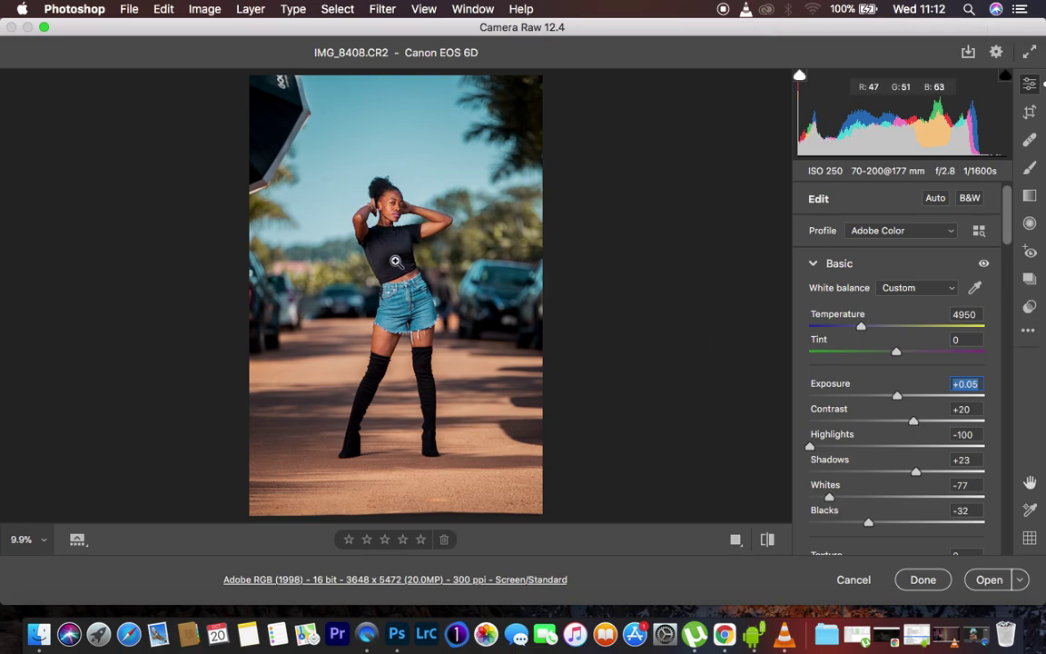
left_click_drag(1013, 236, 1008, 254)
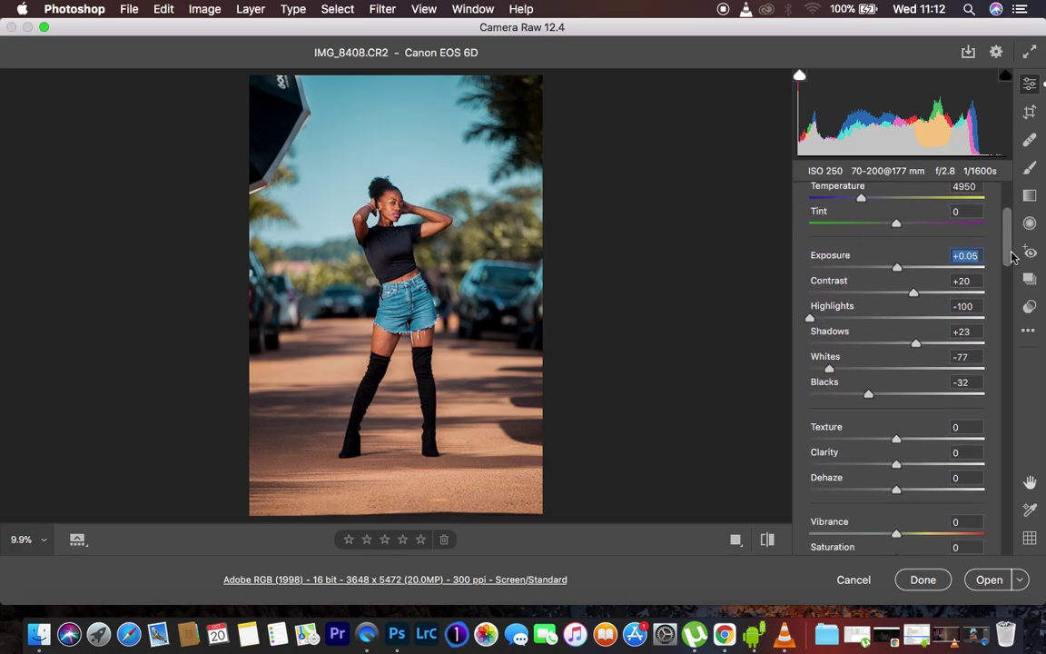
left_click(898, 225)
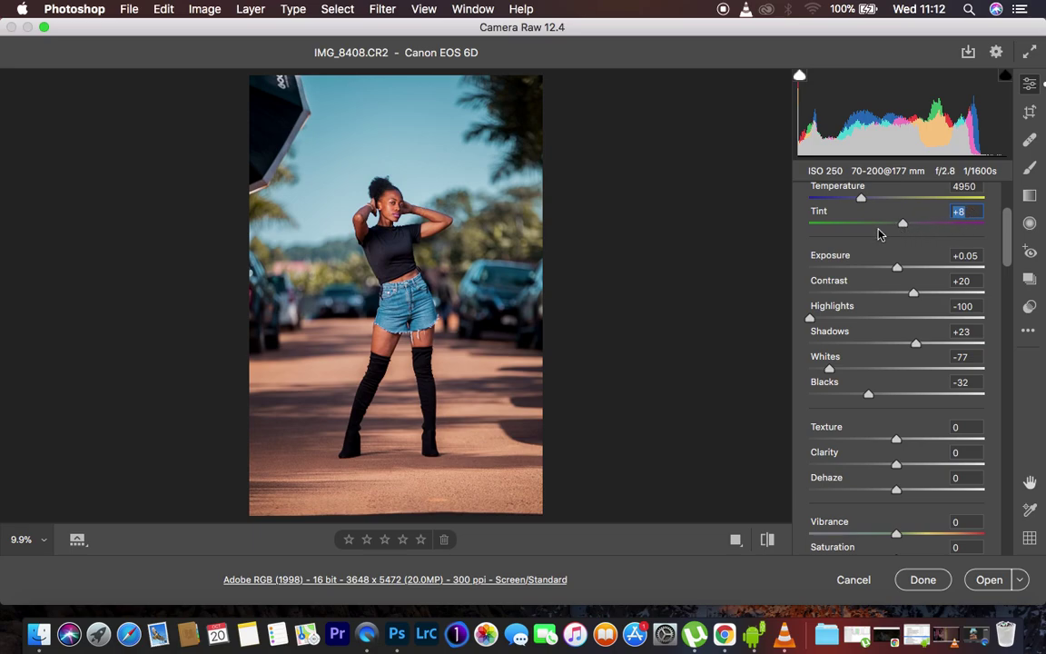
left_click_drag(904, 226, 897, 228)
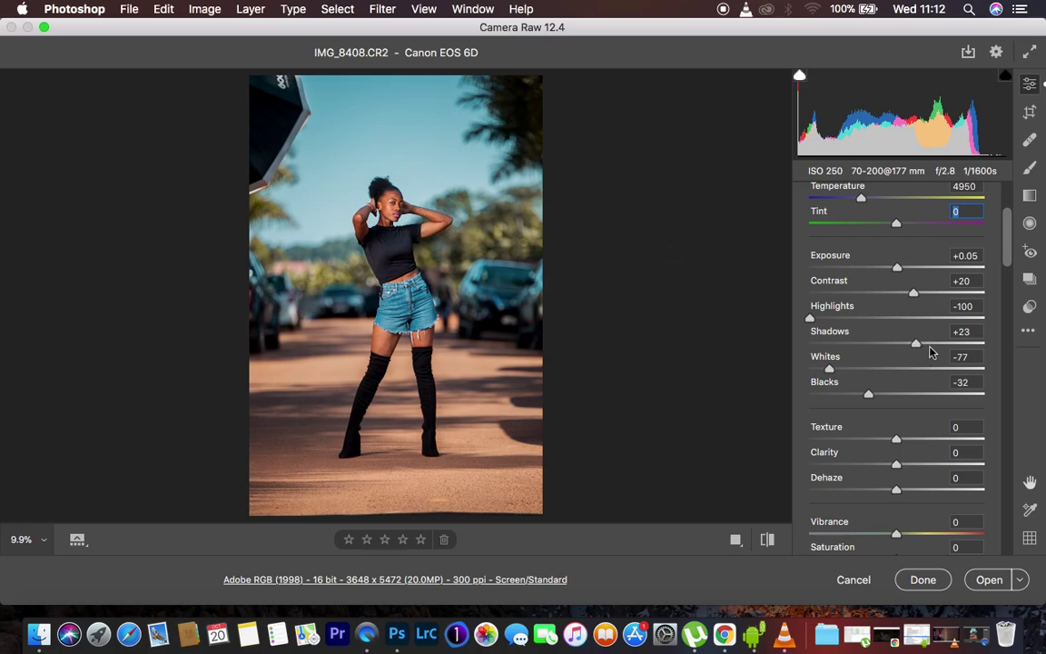
Set the photo's Whites to -100 and its Clarity to +4
left_click_drag(829, 368, 821, 368)
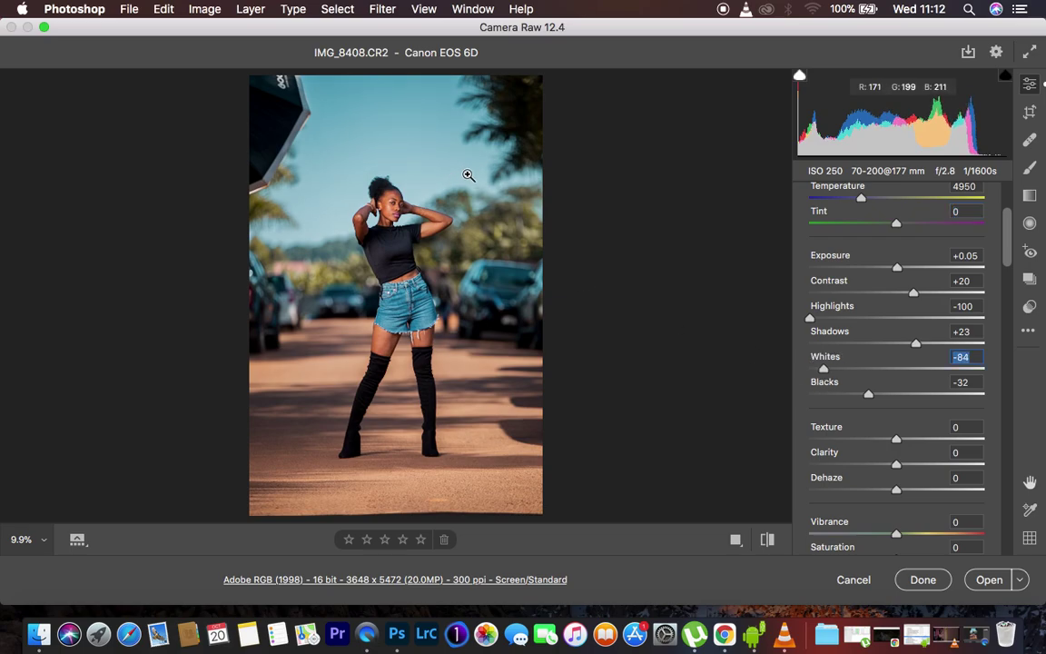
left_click_drag(824, 369, 729, 333)
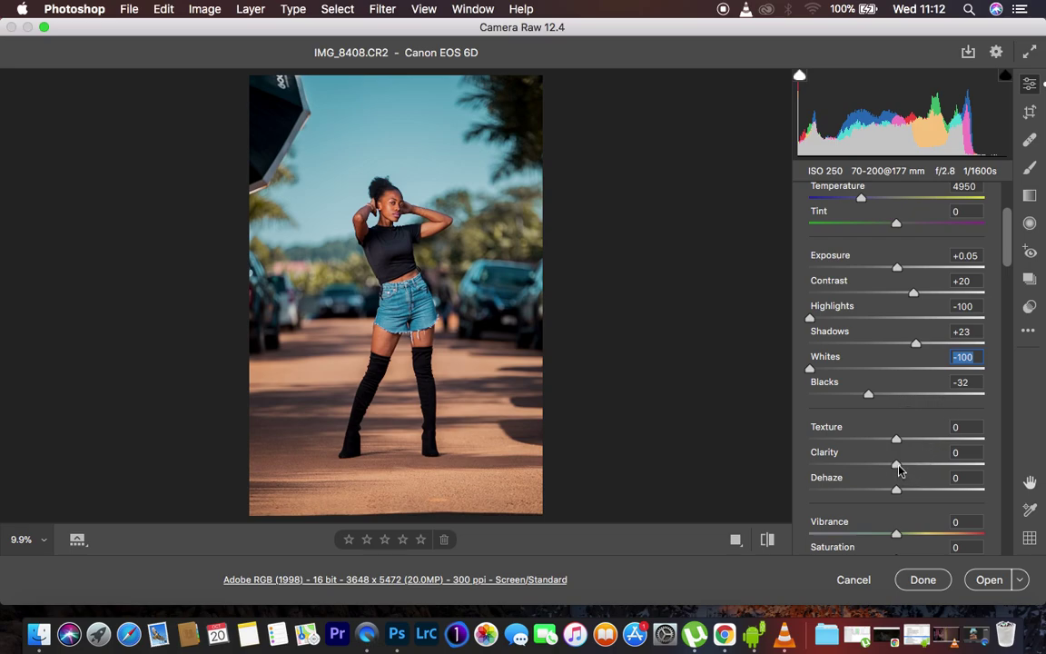
left_click_drag(898, 467, 901, 466)
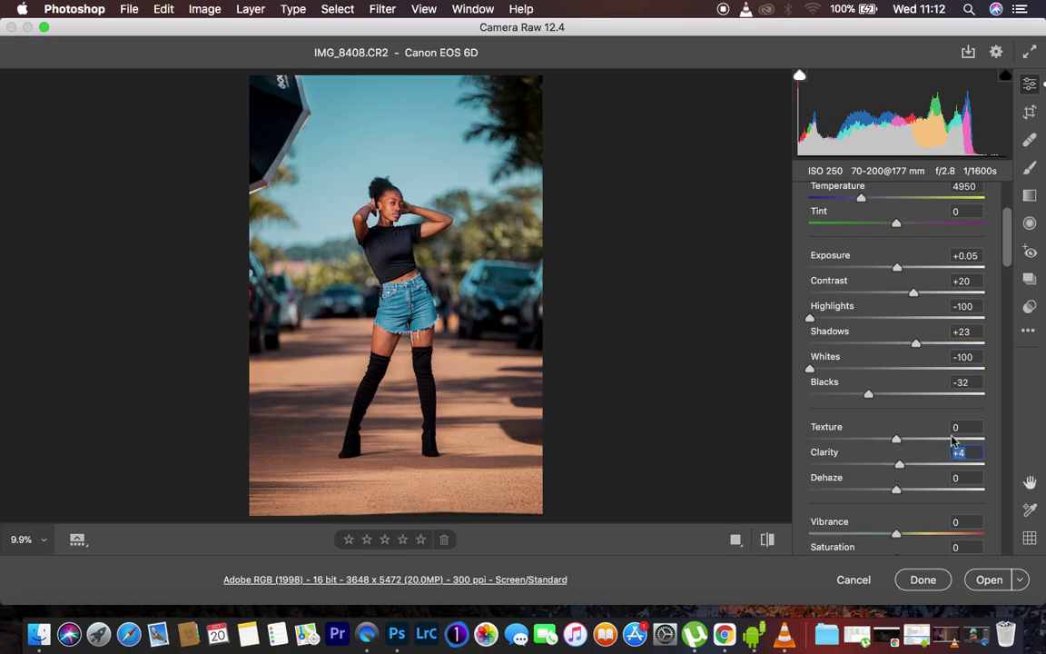
Review the Color Mixer's hue, saturation and luminance adjustments for each colour
left_click_drag(1007, 263, 1010, 381)
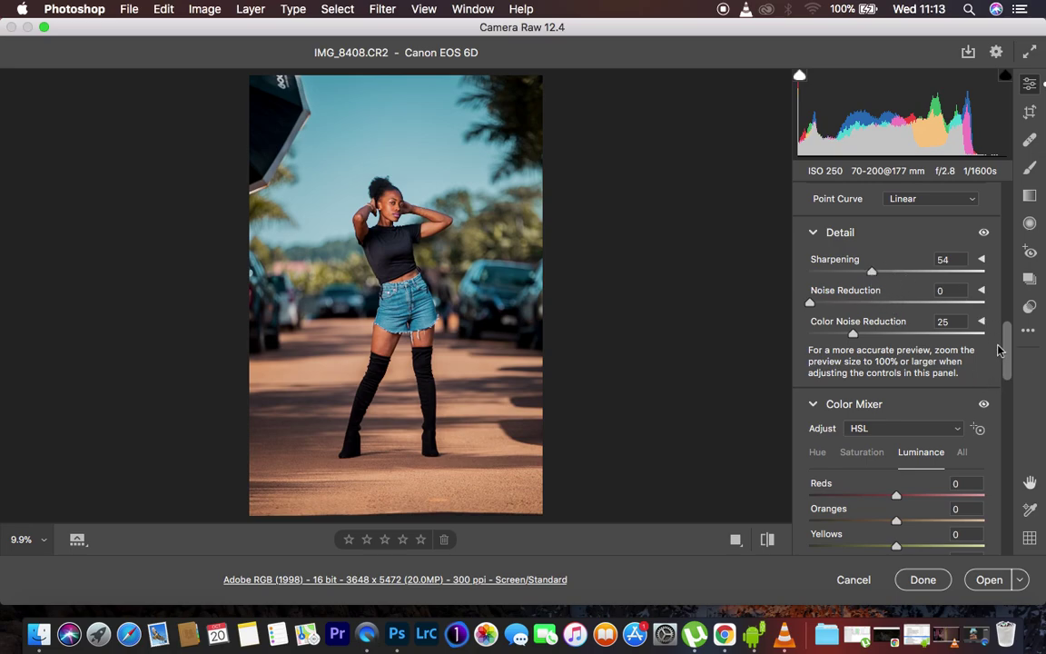
left_click(818, 454)
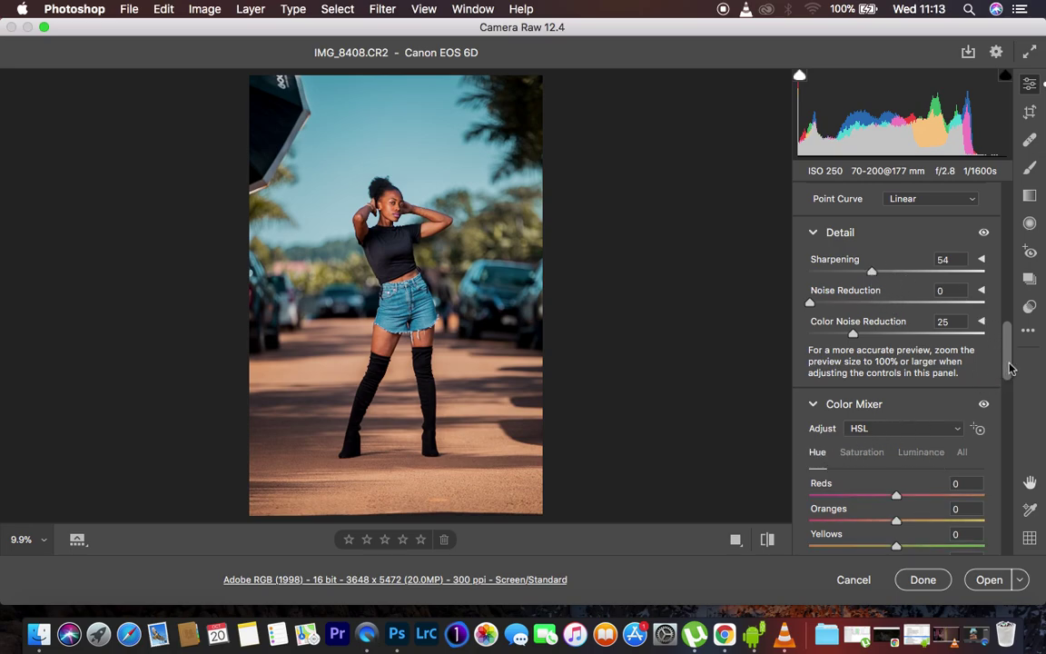
left_click_drag(1008, 367, 1006, 397)
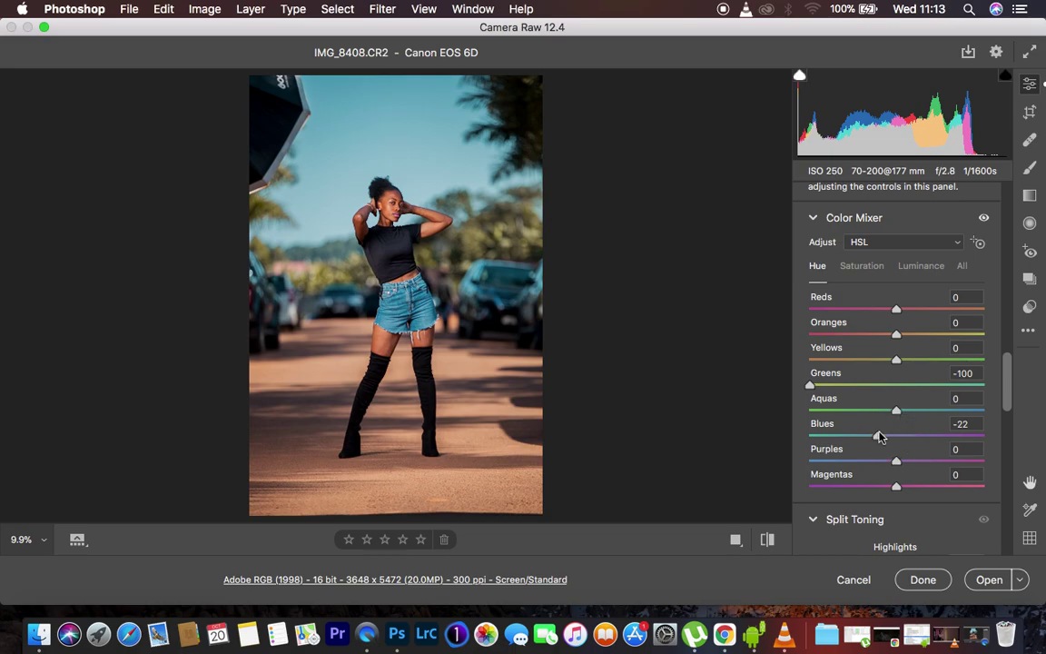
left_click(864, 266)
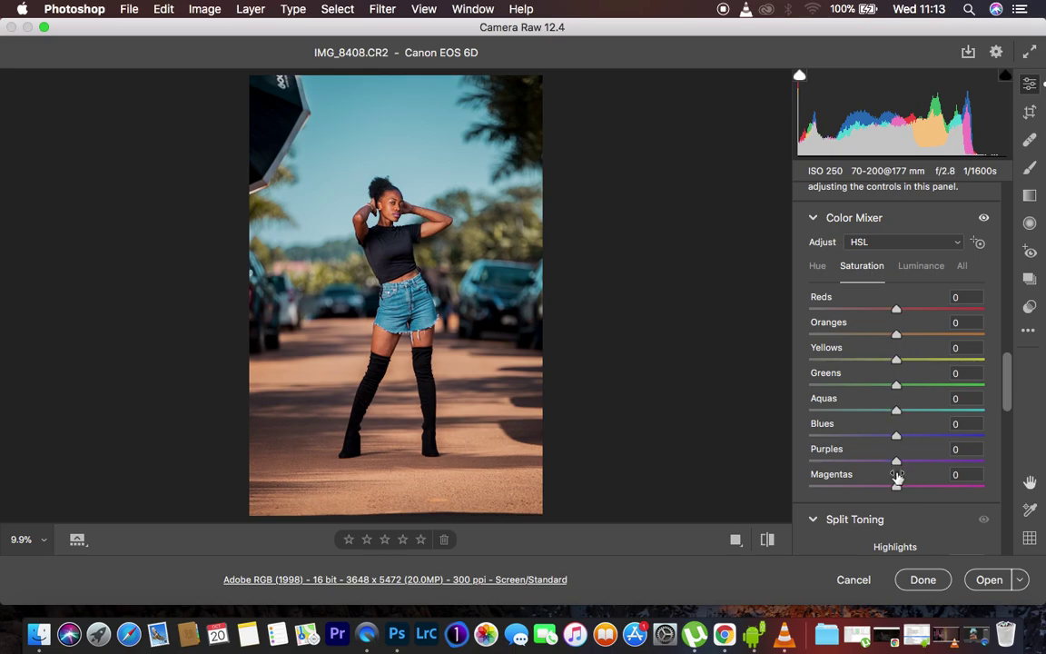
left_click(917, 266)
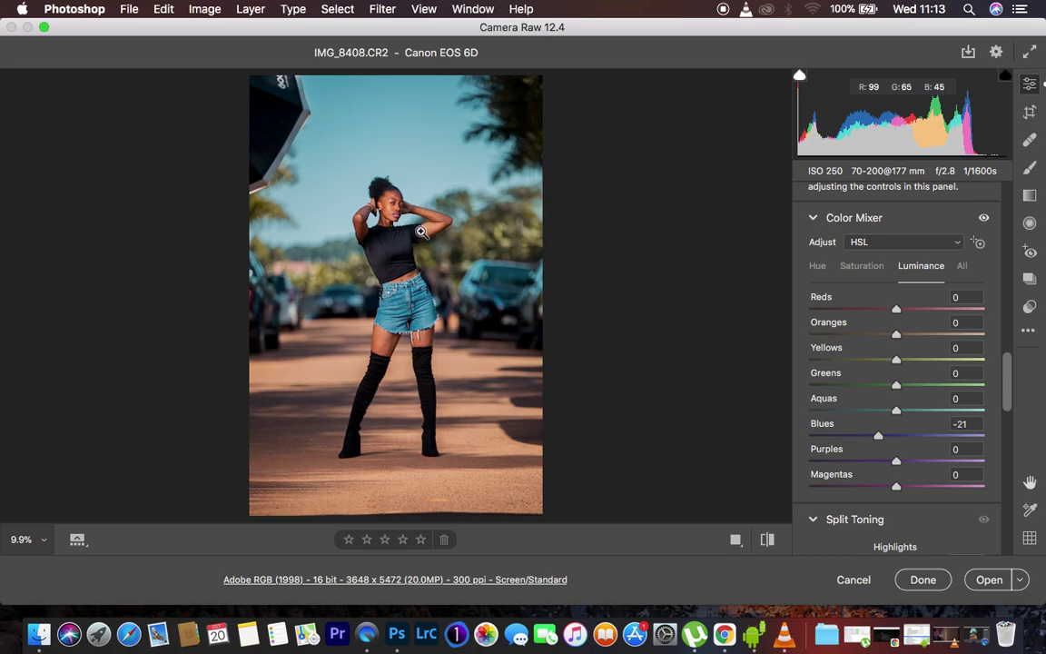
Prepare the adjustment brush for the model's eyes using the "eyes and teeth" preset and a brush size of 3
left_click(385, 190)
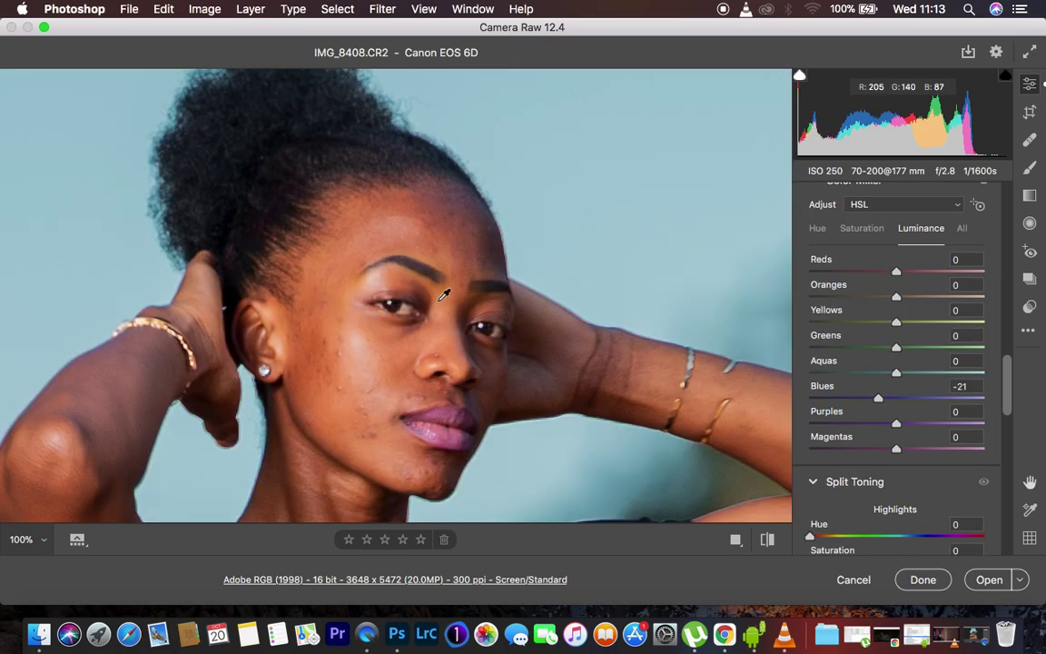
left_click(440, 300)
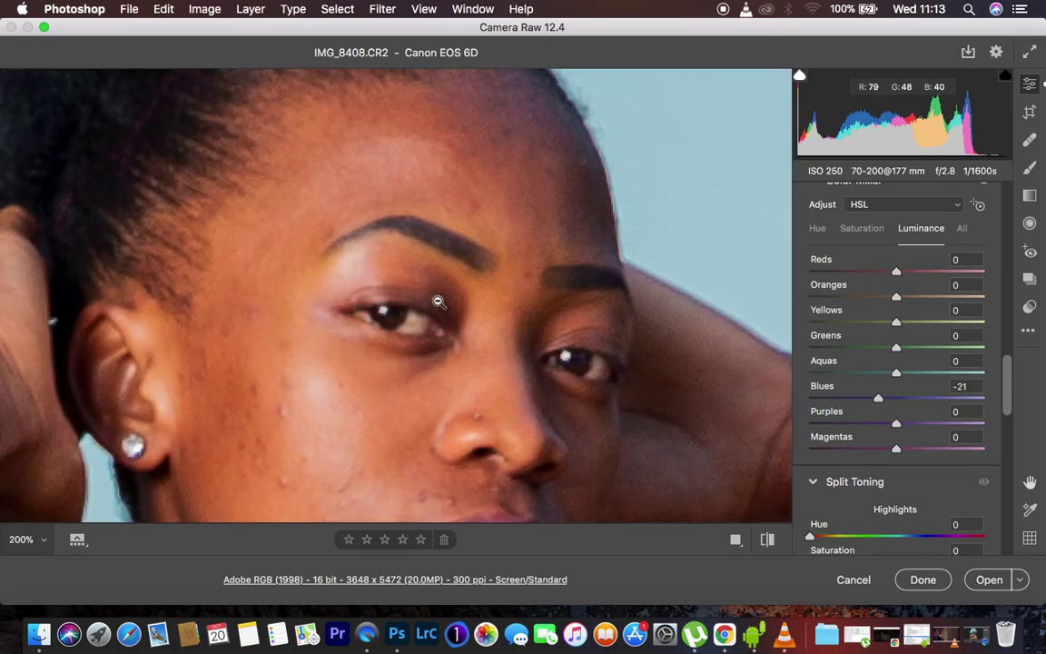
left_click(437, 300)
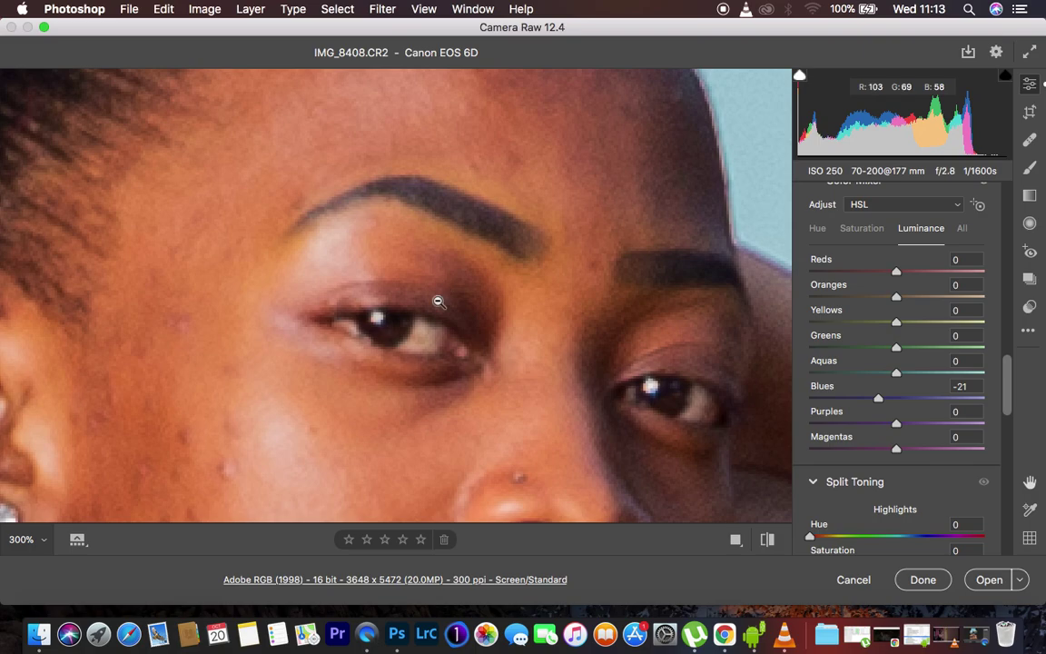
left_click(1029, 168)
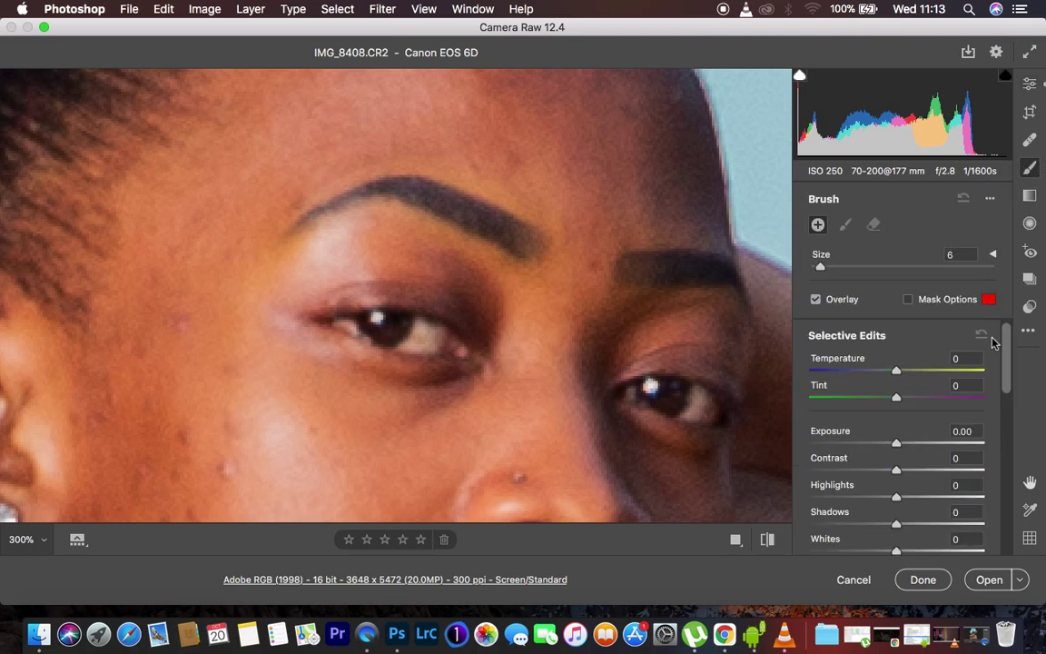
left_click(990, 199)
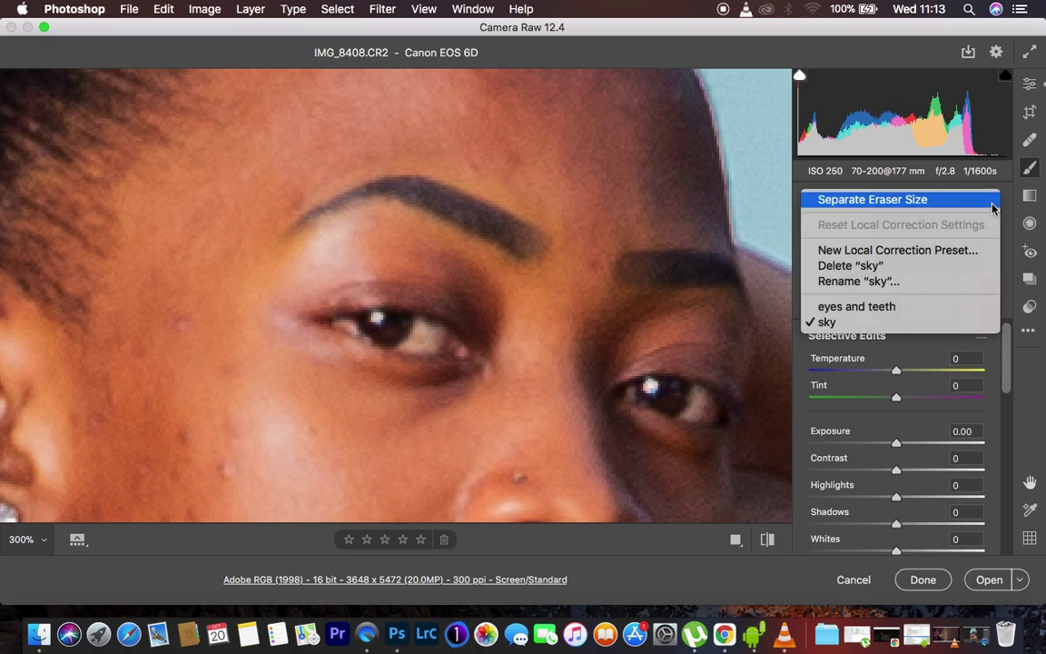
left_click(904, 306)
key("bracketleft")
key("bracketleft")
key("bracketleft")
key("bracketleft")
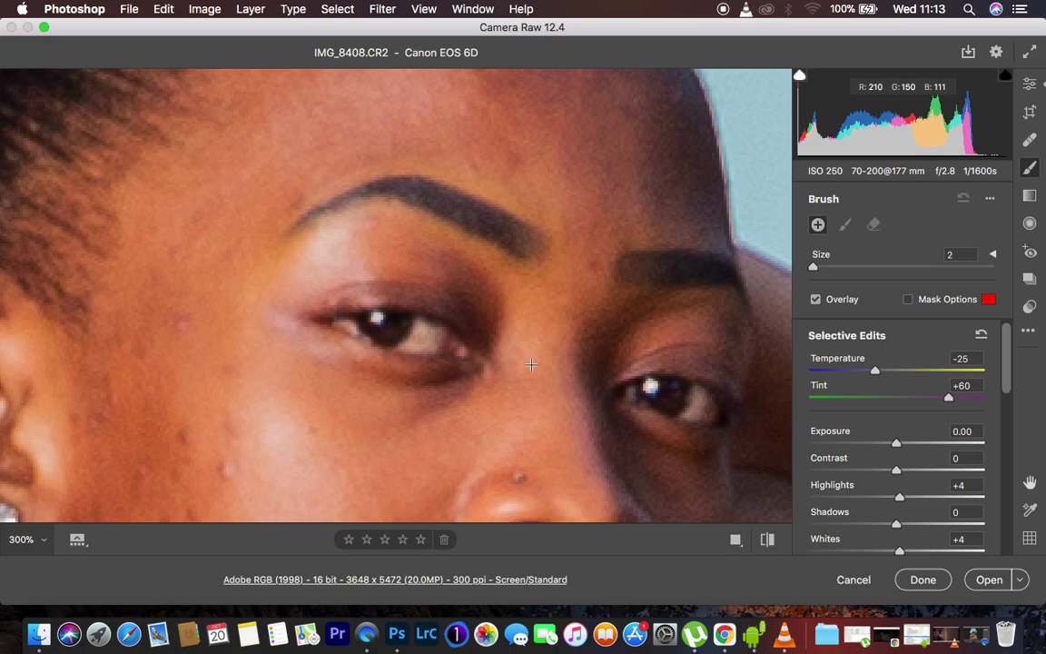
key("bracketright")
Paint the brush adjustment over the whites of both eyes and toggle the overlay to check the result
mouse_move(421, 327)
left_mouse_down()
mouse_move(413, 343)
mouse_move(434, 330)
mouse_move(406, 338)
left_mouse_up()
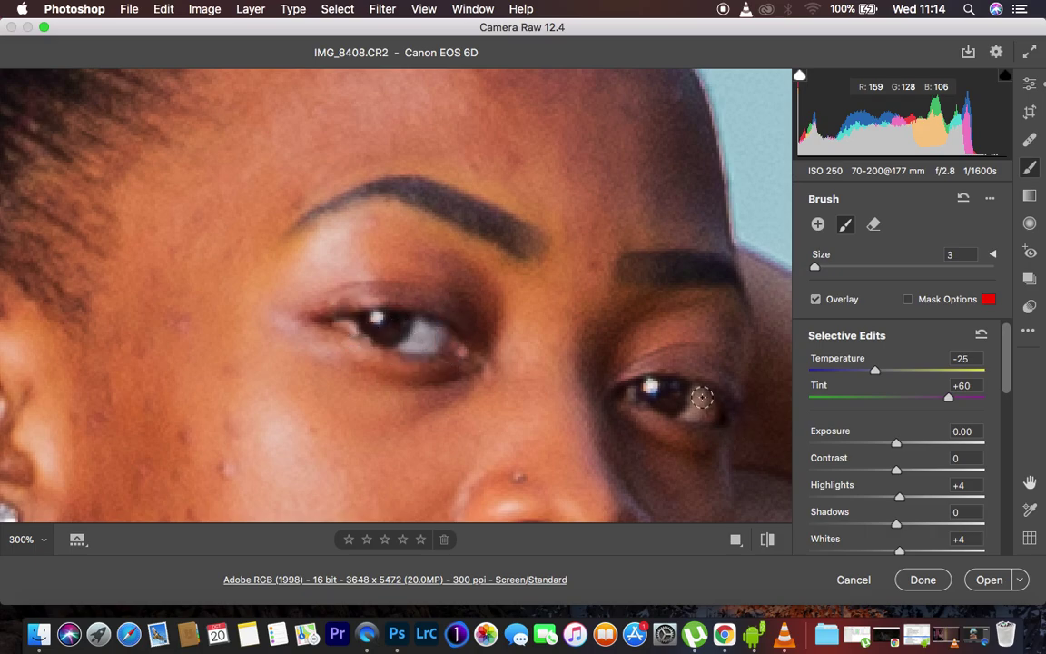
mouse_move(683, 417)
left_mouse_down()
mouse_move(705, 411)
mouse_move(694, 395)
mouse_move(704, 399)
mouse_move(686, 414)
mouse_move(712, 410)
mouse_move(690, 400)
left_mouse_up()
key("super+minus")
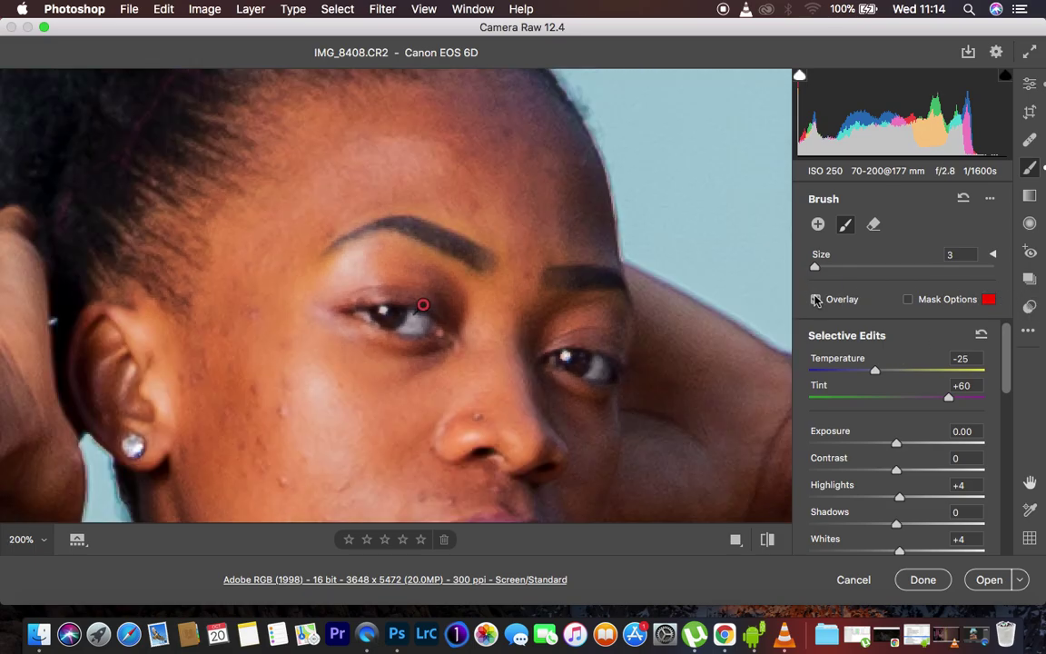
left_click(815, 299)
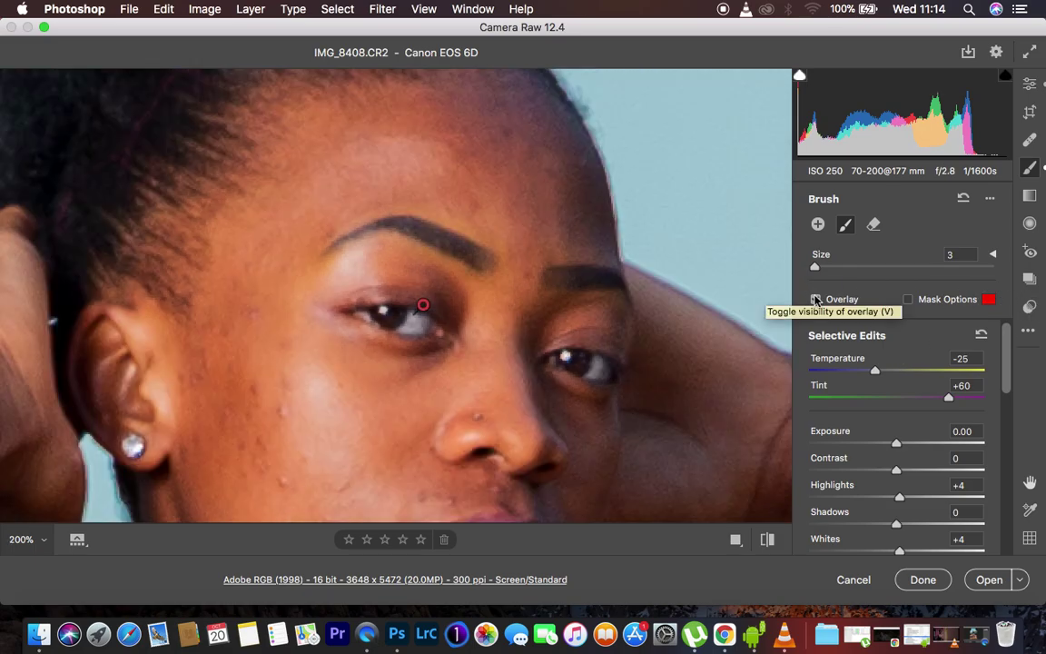
Open the raw-adjusted photo in Photoshop for further editing
left_click(992, 583)
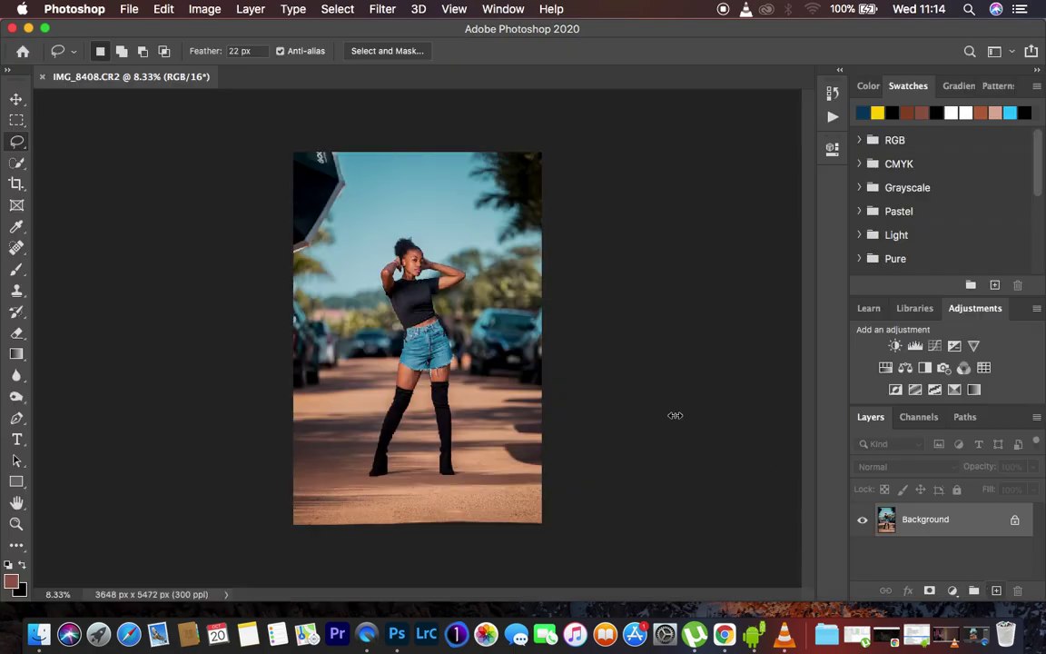
key("super+plus")
key("super+plus")
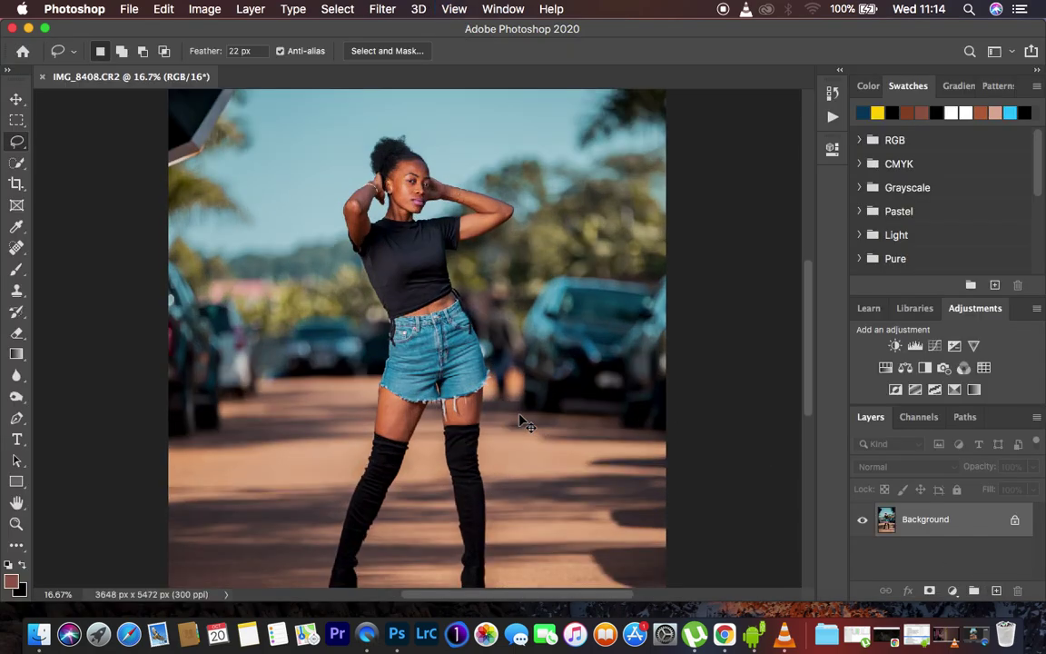
key("super+minus")
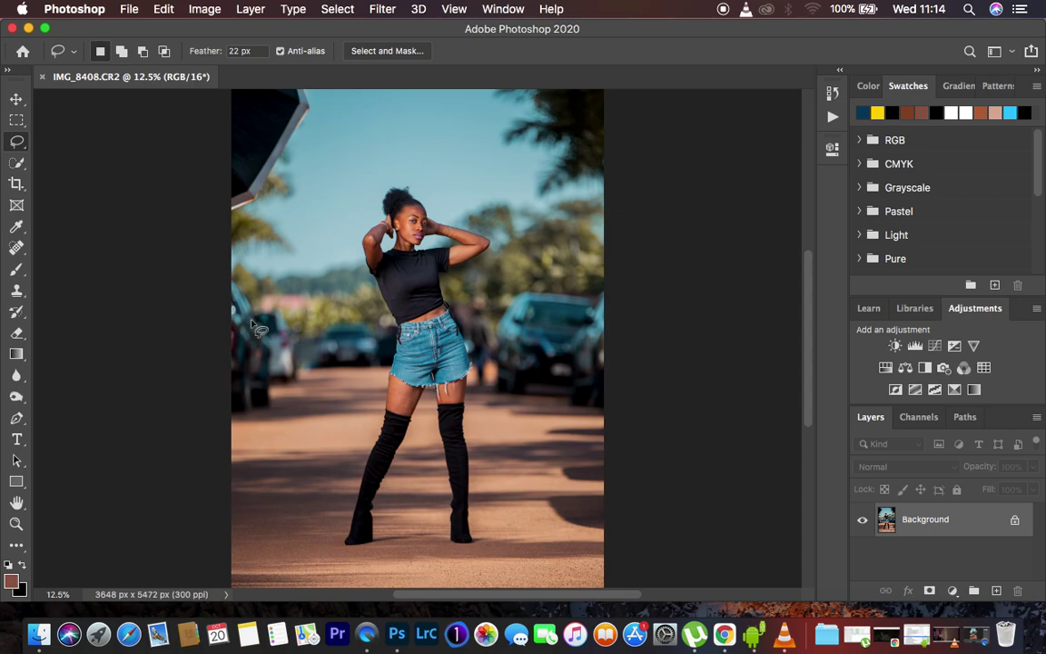
Crop the photo to the 4 : 5 (8 : 10) ratio at its full width
left_click(16, 184)
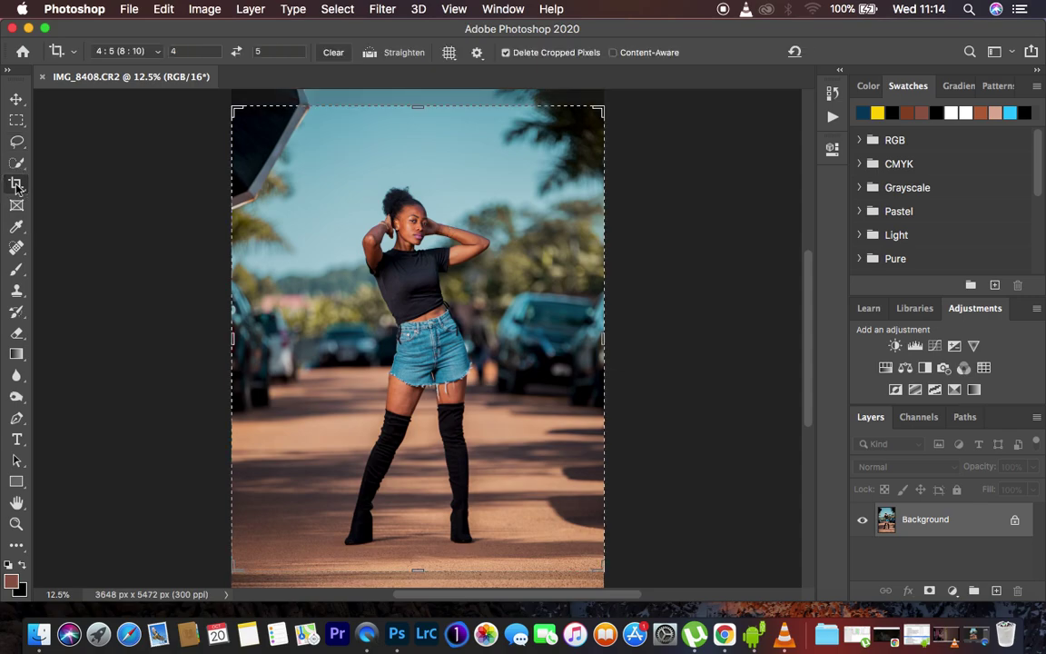
left_click(127, 53)
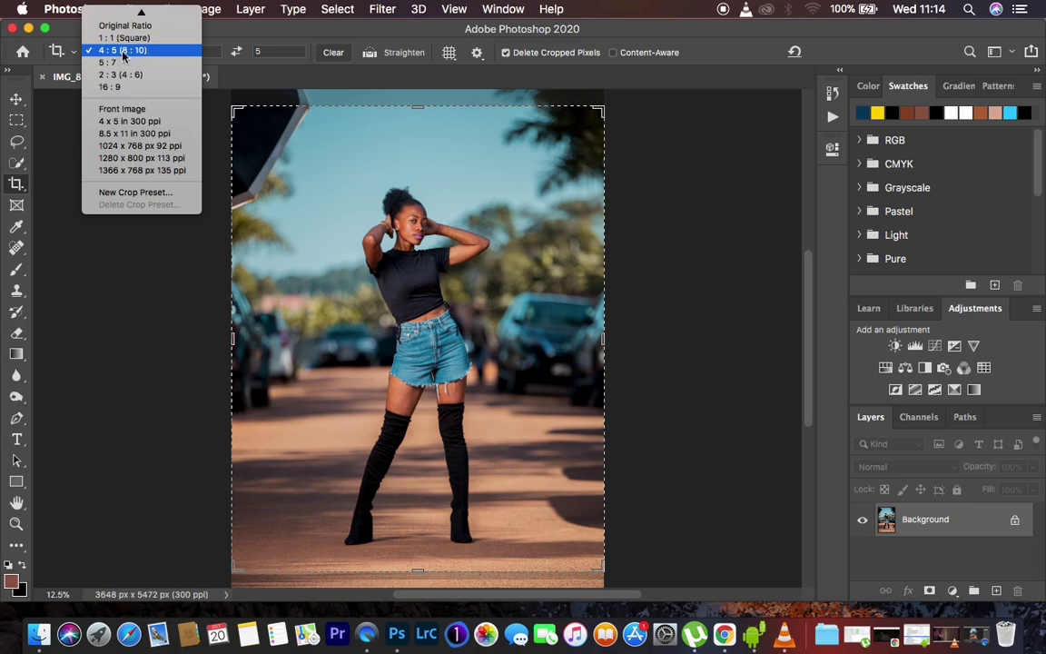
left_click(127, 51)
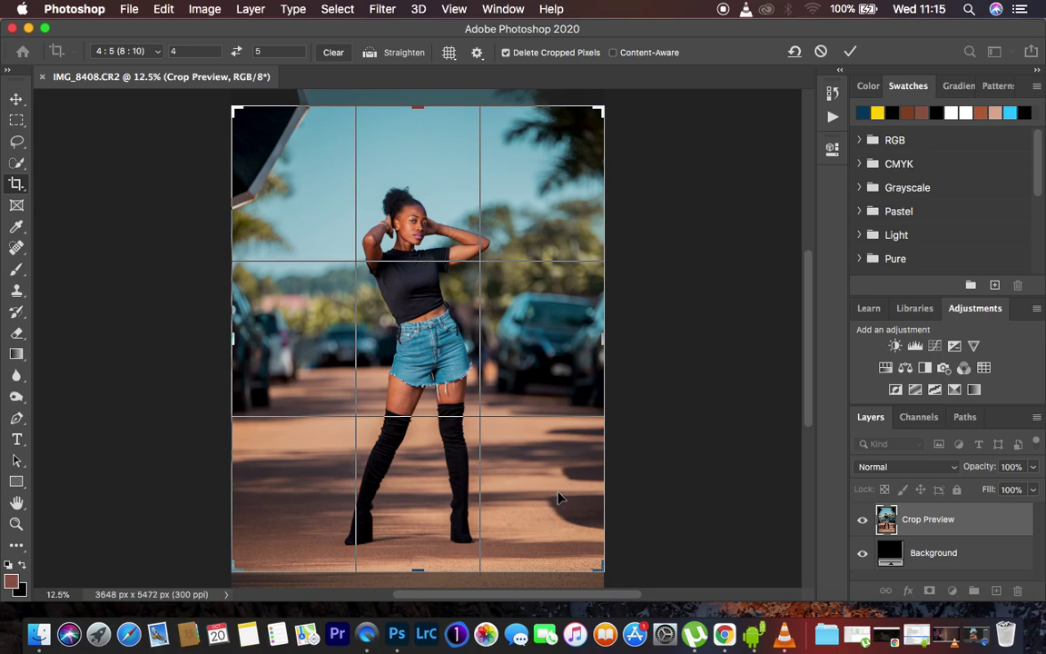
key("Return")
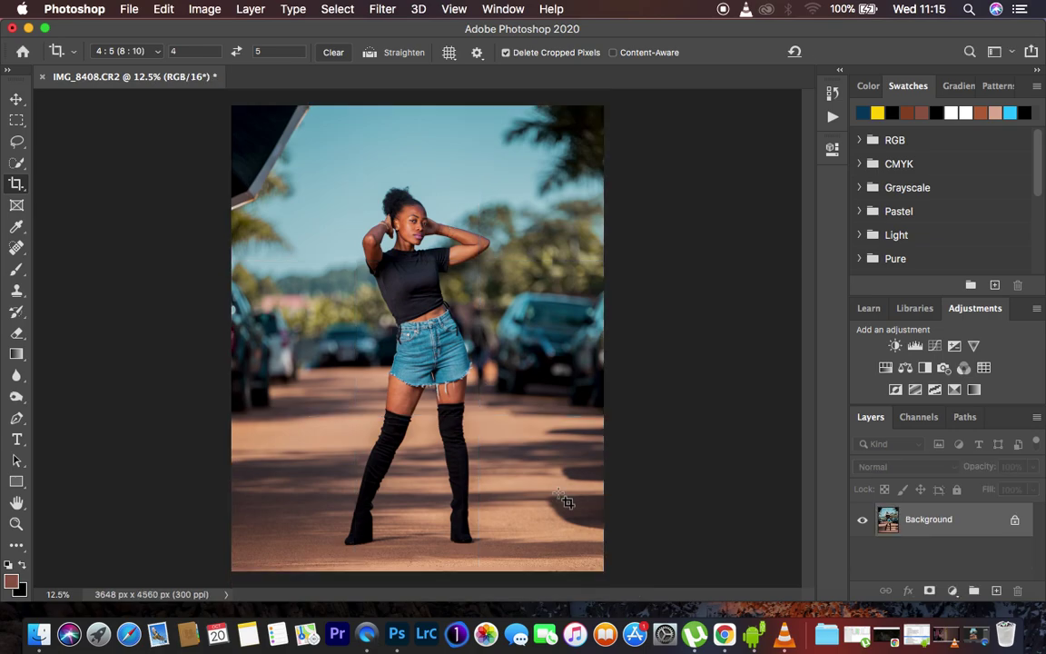
Duplicate the Background layer and lasso the dark umbrella in the photo's upper-left corner
key("super+equal")
key("super+j")
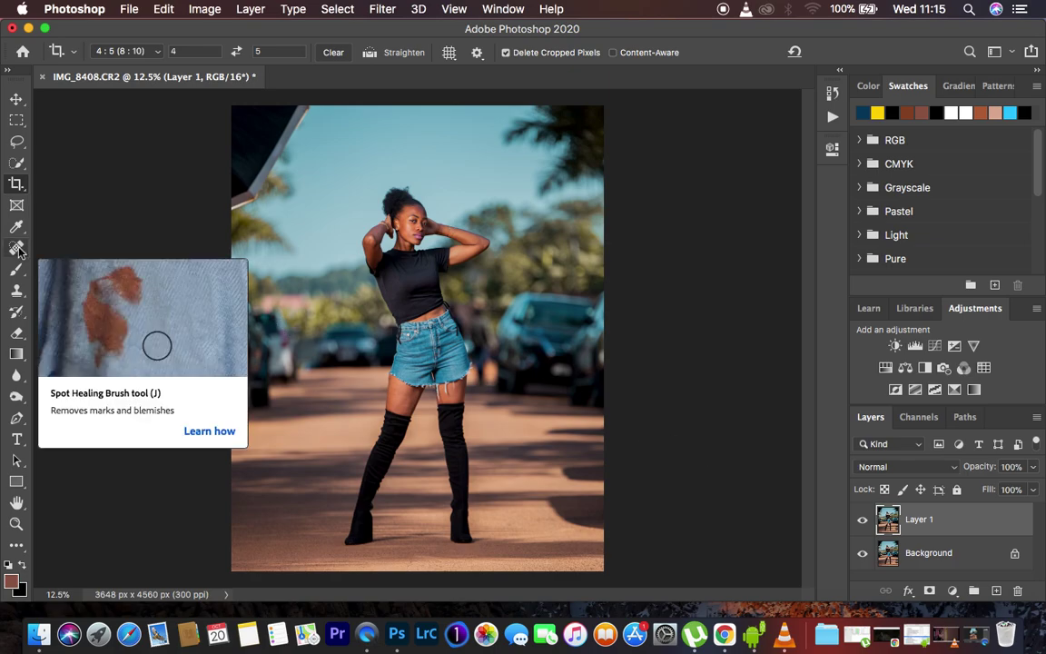
left_click(17, 143)
mouse_move(227, 106)
left_mouse_down()
mouse_move(313, 109)
mouse_move(259, 207)
mouse_move(238, 218)
mouse_move(218, 200)
mouse_move(221, 100)
left_mouse_up()
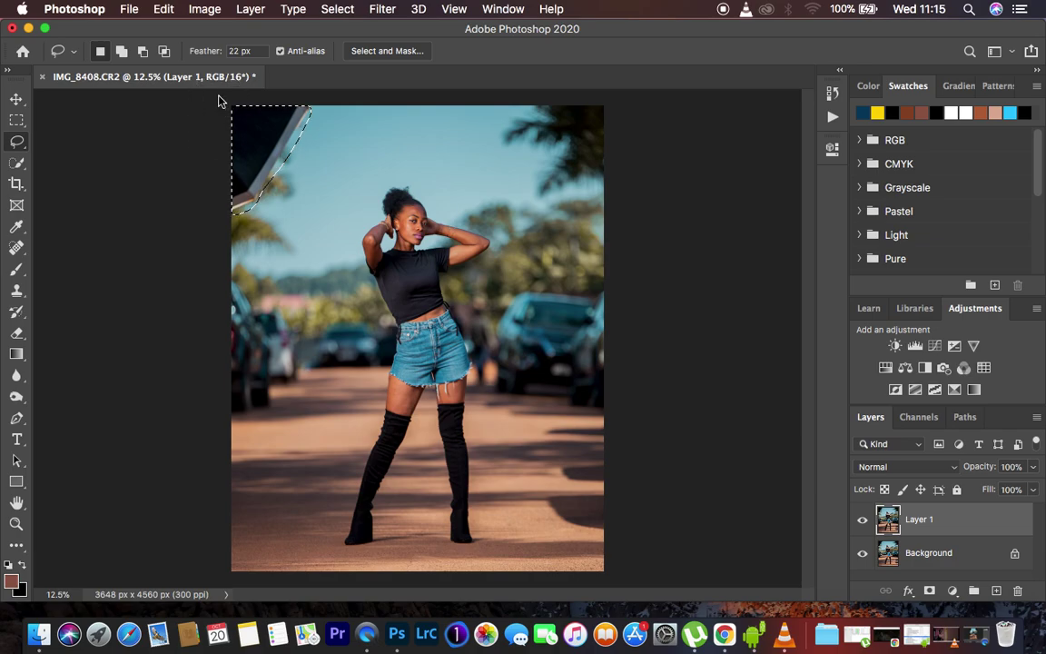
Replace the selected umbrella using Content-Aware Fill with automatic sampling, output to a new layer, and deselect
left_click(164, 9)
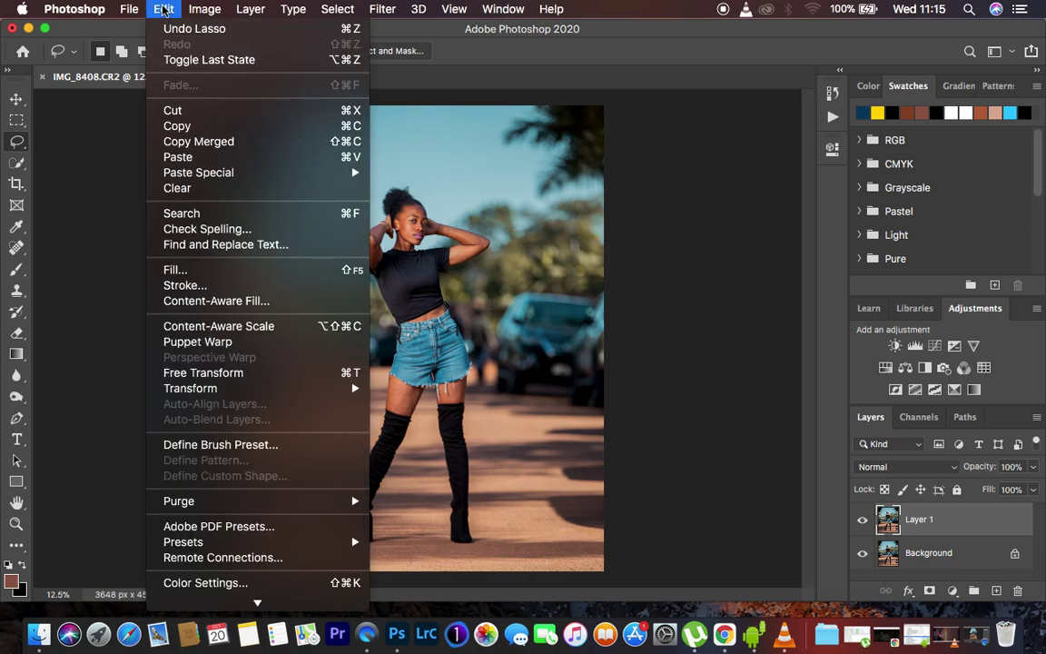
left_click(217, 305)
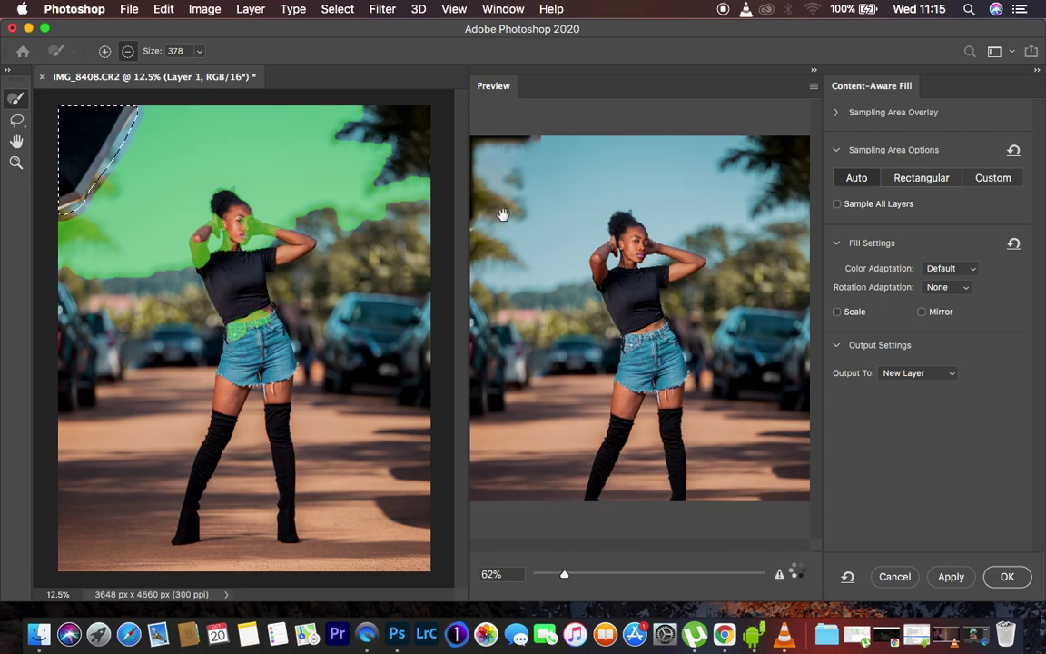
left_click(1007, 579)
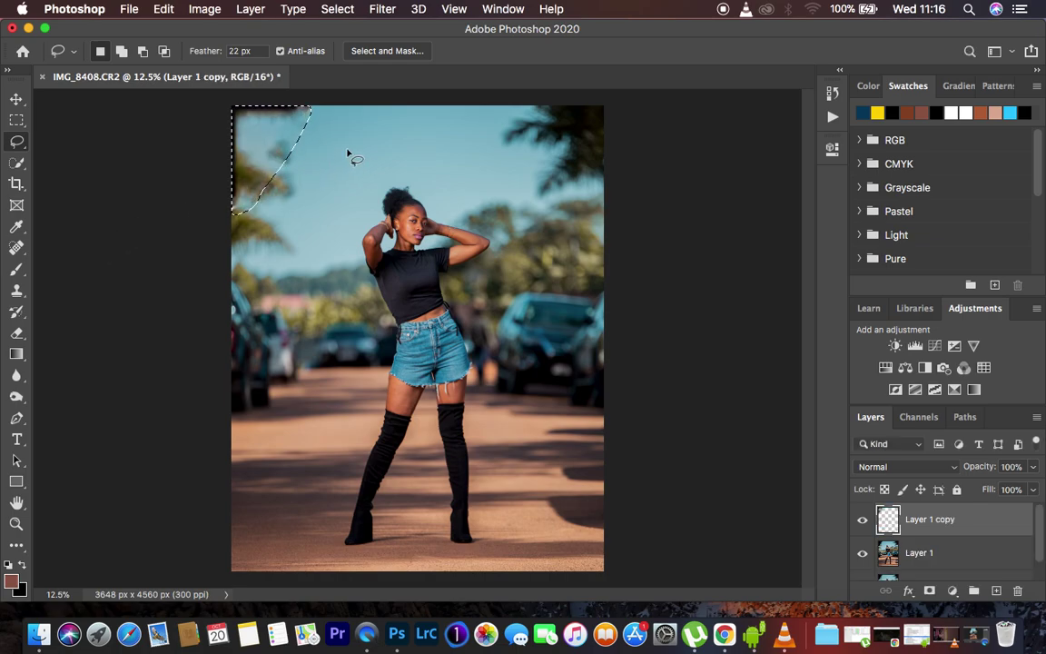
key("super+d")
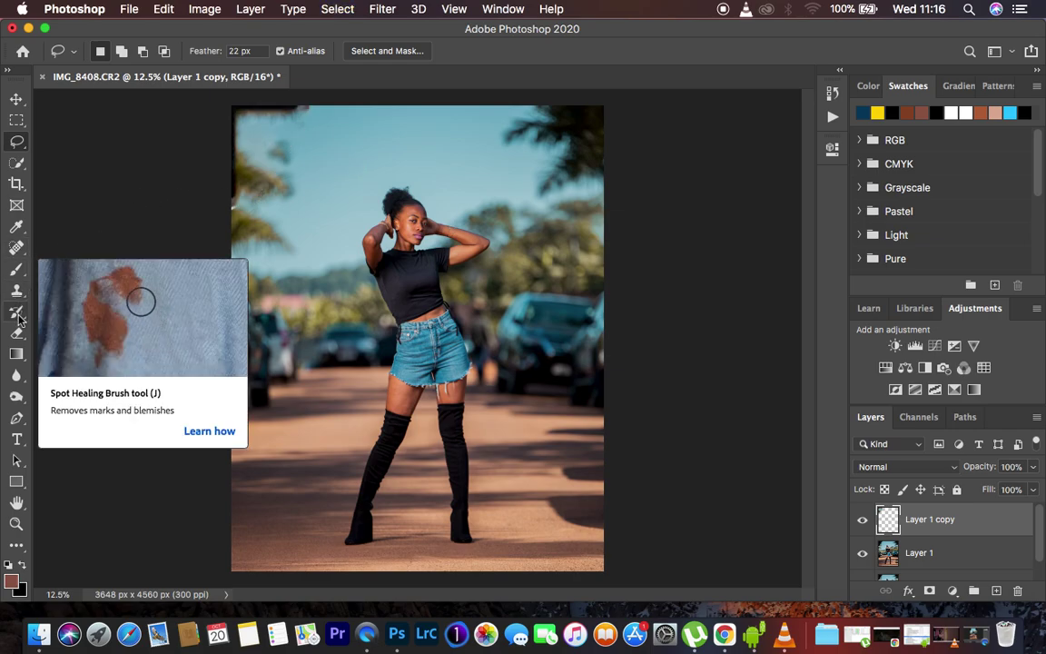
Try to patch the dark smudge in the sky beside the palm, and flatten all layers into the Background
left_click(16, 247)
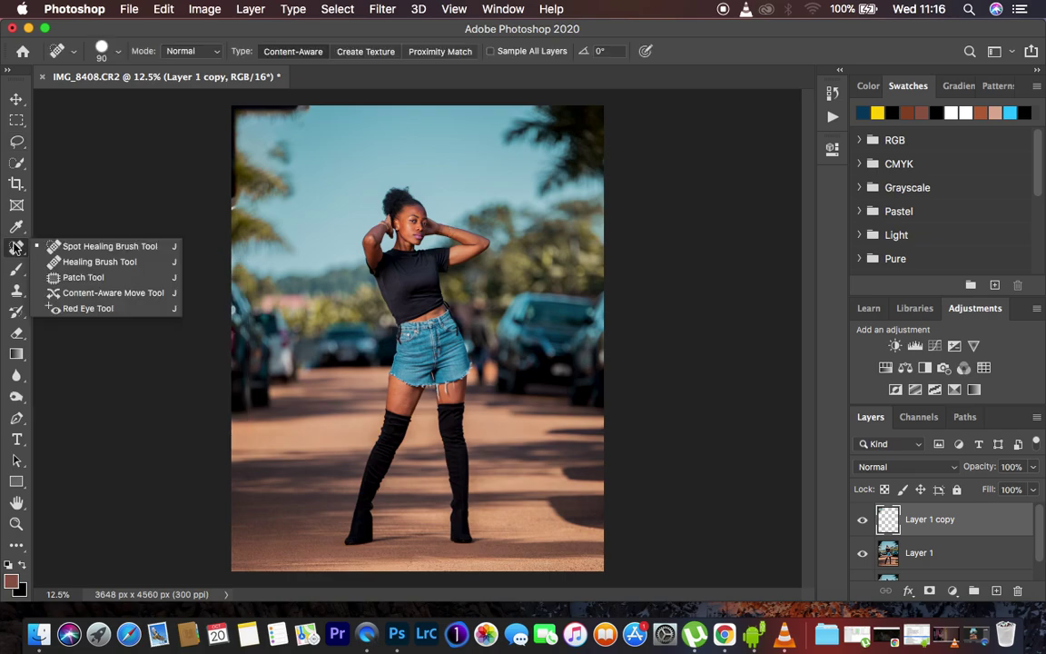
left_click(86, 253)
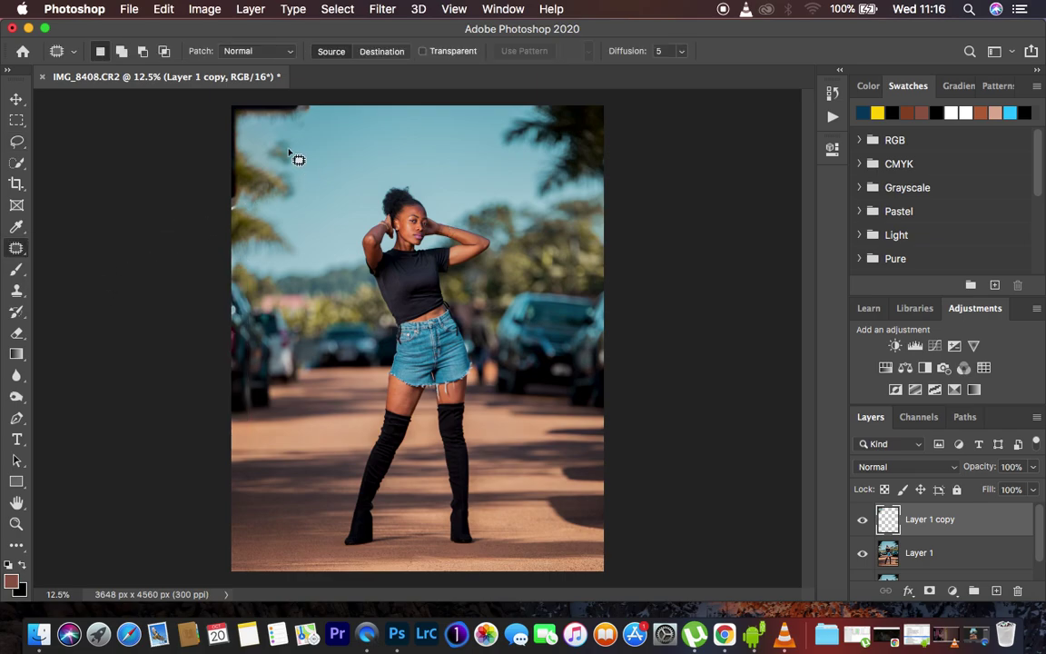
mouse_move(278, 144)
left_mouse_down()
mouse_move(274, 163)
mouse_move(309, 149)
mouse_move(292, 147)
mouse_move(299, 153)
left_mouse_up()
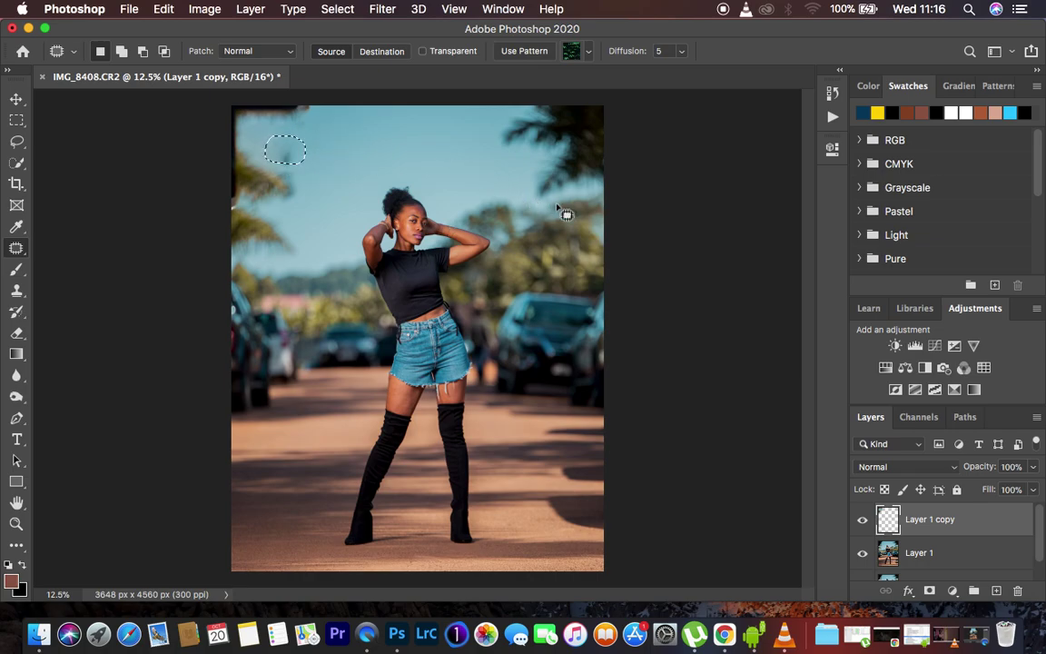
left_click(400, 164)
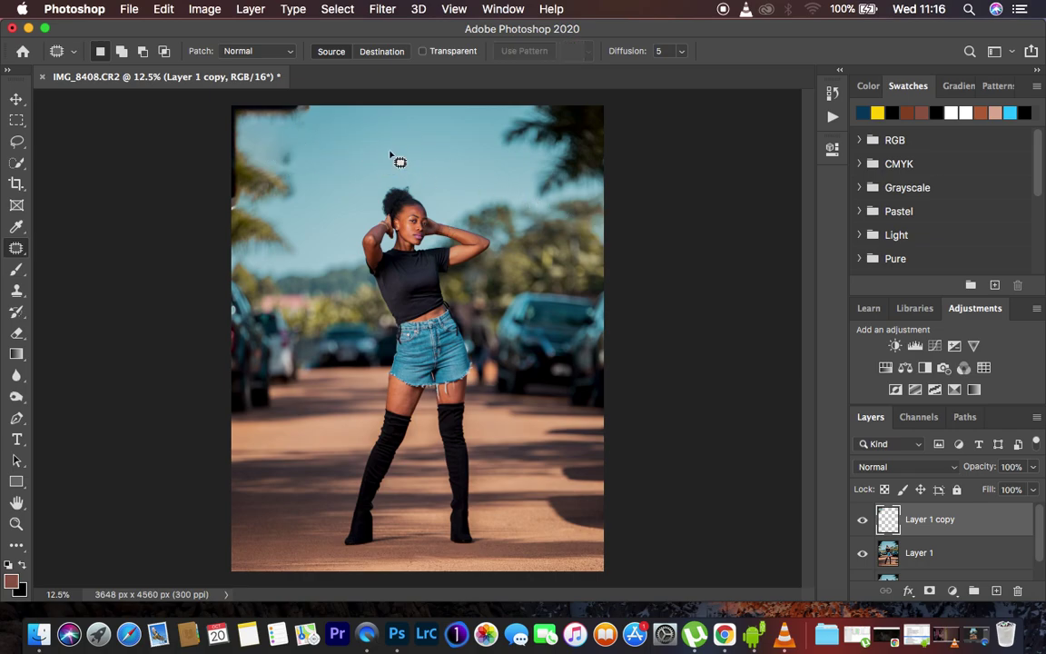
left_click(908, 559)
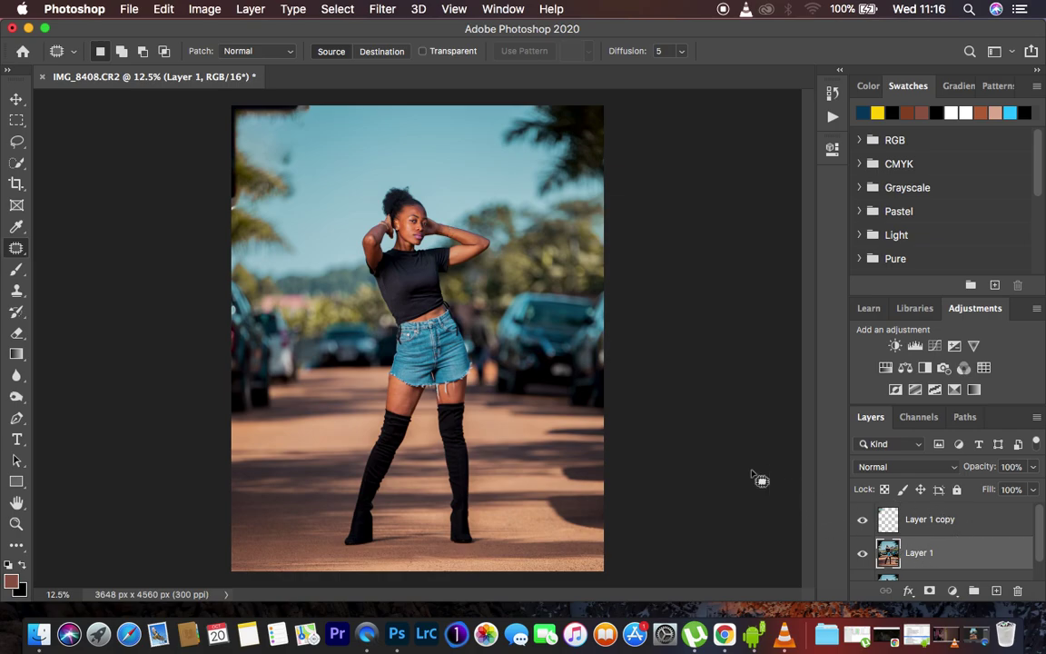
key("F12")
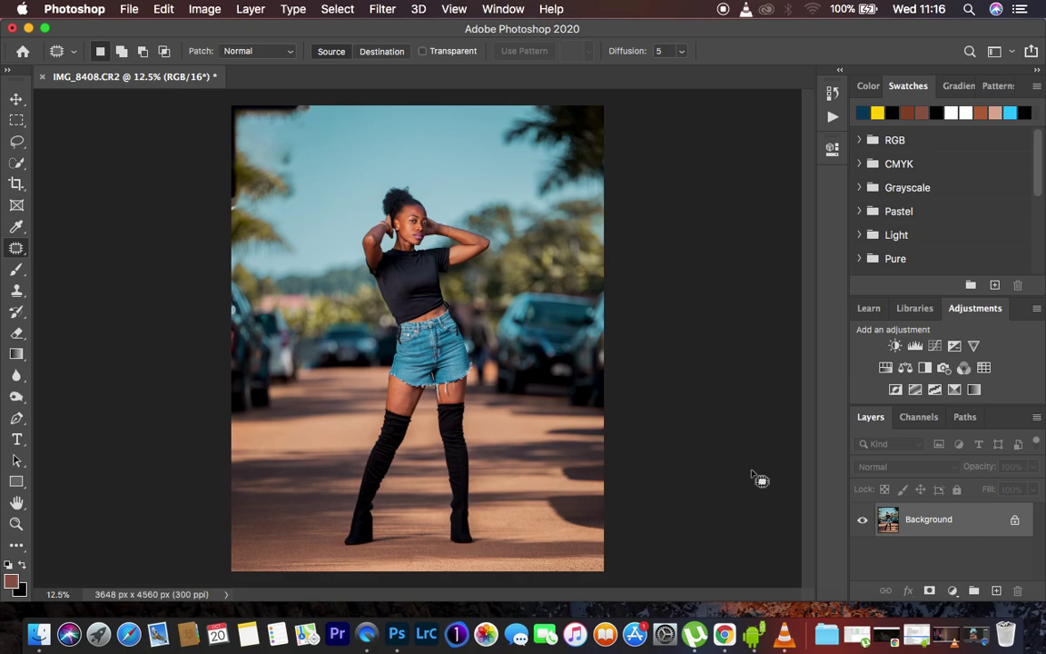
Patch the sky smudge and the dark remnants along the photo's top edge, upper-left corner and upper-left side
mouse_move(291, 159)
left_mouse_down()
mouse_move(275, 145)
mouse_move(297, 139)
mouse_move(311, 163)
left_mouse_up()
mouse_move(233, 106)
left_mouse_down()
mouse_move(276, 135)
mouse_move(327, 112)
mouse_move(315, 95)
mouse_move(315, 110)
mouse_move(373, 109)
left_mouse_up()
mouse_move(222, 101)
left_mouse_down()
mouse_move(227, 188)
mouse_move(238, 168)
mouse_move(234, 107)
left_mouse_up()
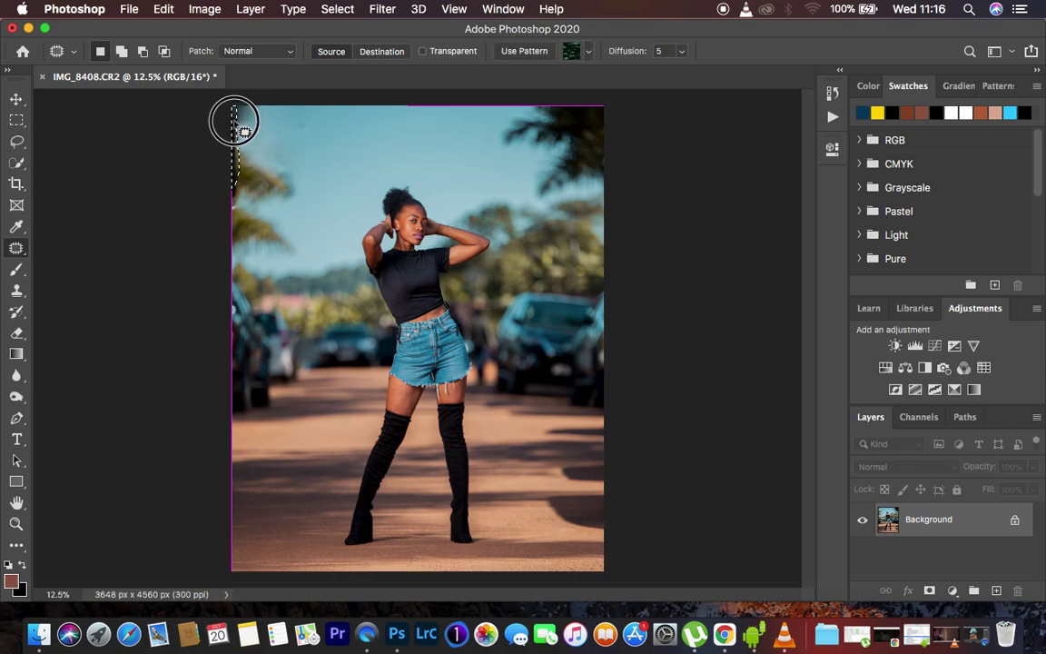
left_click(262, 128)
mouse_move(227, 109)
left_mouse_down()
mouse_move(229, 137)
mouse_move(254, 136)
mouse_move(244, 103)
mouse_move(259, 122)
mouse_move(292, 118)
mouse_move(307, 140)
mouse_move(325, 125)
mouse_move(253, 107)
mouse_move(236, 126)
mouse_move(278, 130)
left_mouse_up()
left_click(280, 116)
left_click(290, 126)
left_click_drag(229, 177, 238, 189)
left_click(246, 189)
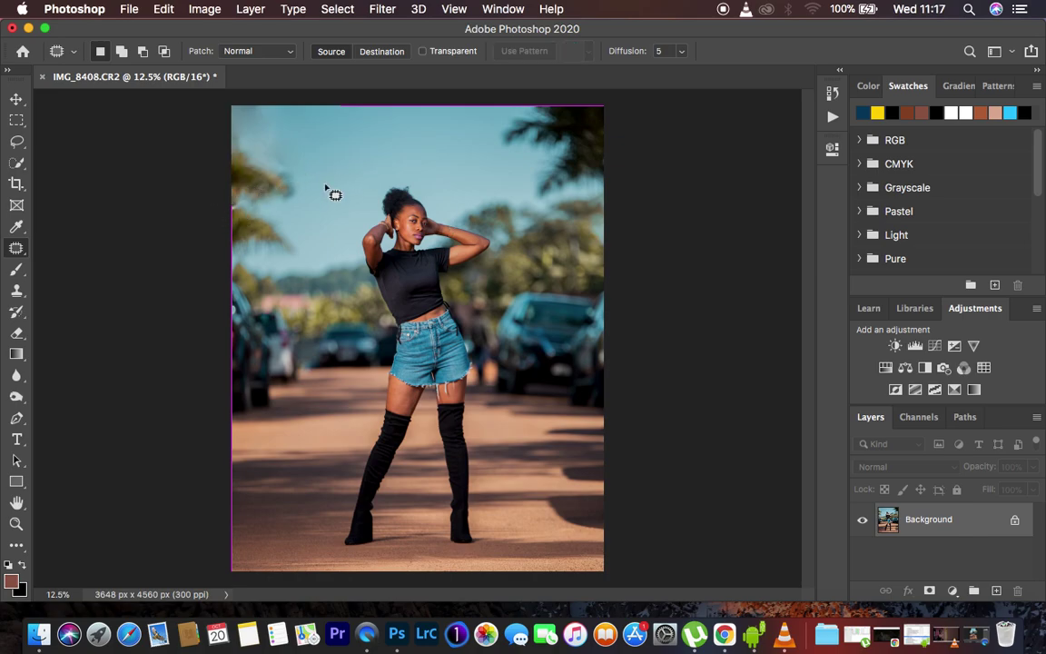
Patch the remaining blemishes at the left palm's edge and in the sky beside and above it
left_click_drag(235, 205, 244, 214)
left_click(246, 210)
left_click_drag(270, 160, 291, 156)
left_click(315, 156)
mouse_move(275, 110)
left_mouse_down()
mouse_move(246, 135)
mouse_move(301, 121)
mouse_move(297, 129)
mouse_move(334, 131)
left_mouse_up()
left_click(335, 132)
Duplicate the Background layer twice and rename the lower copy "low" and the upper copy "high"
key("super+minus")
key("super+minus")
key("super+equal")
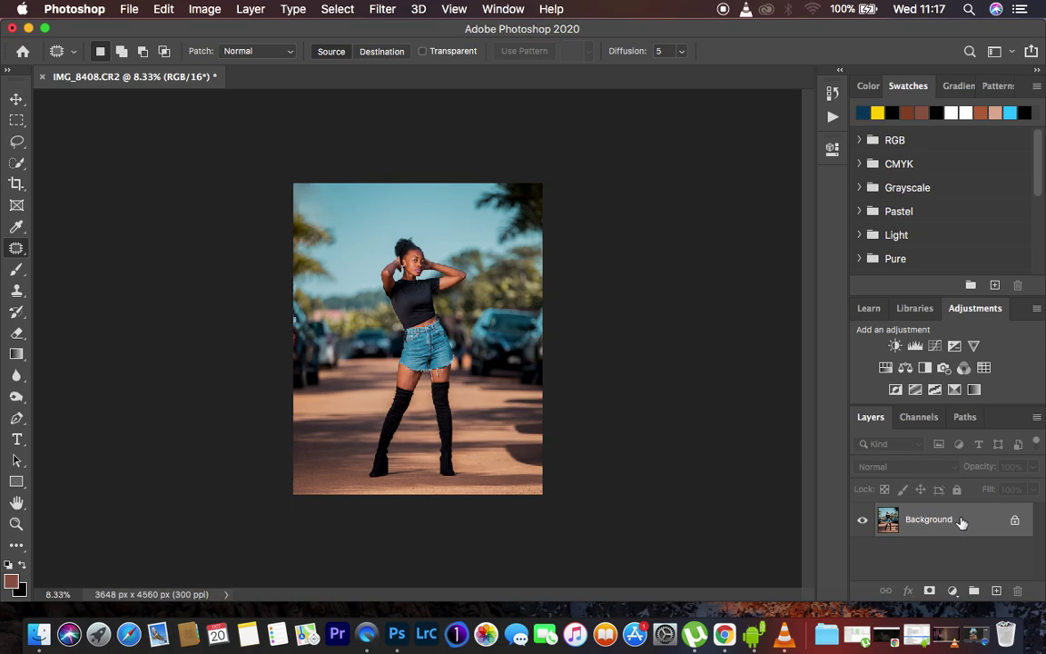
key("super+j")
key("super+j")
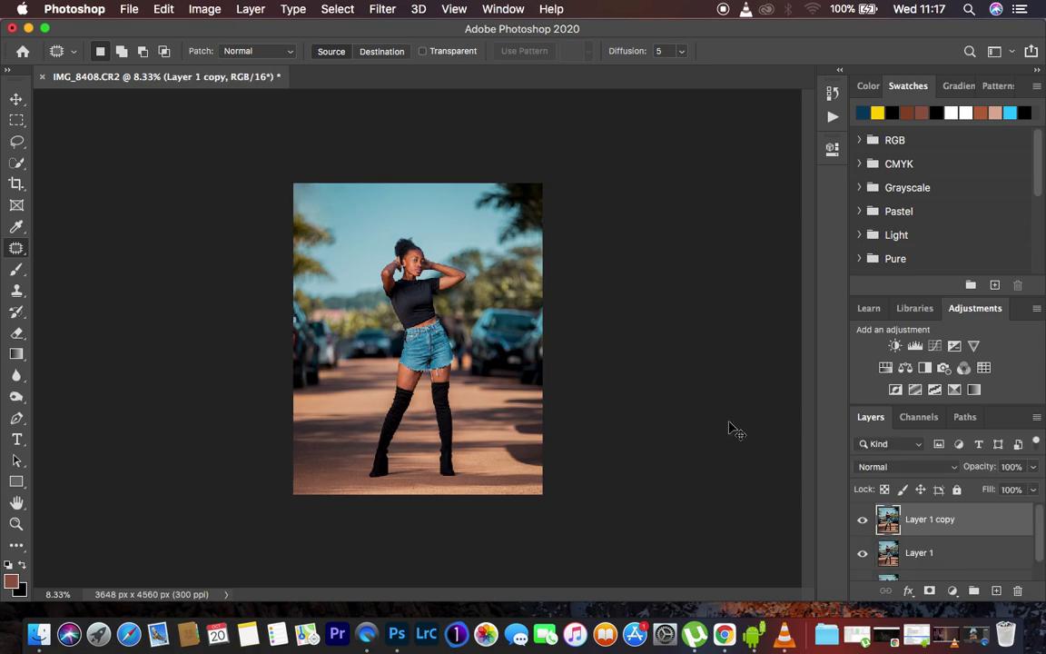
double_click(919, 553)
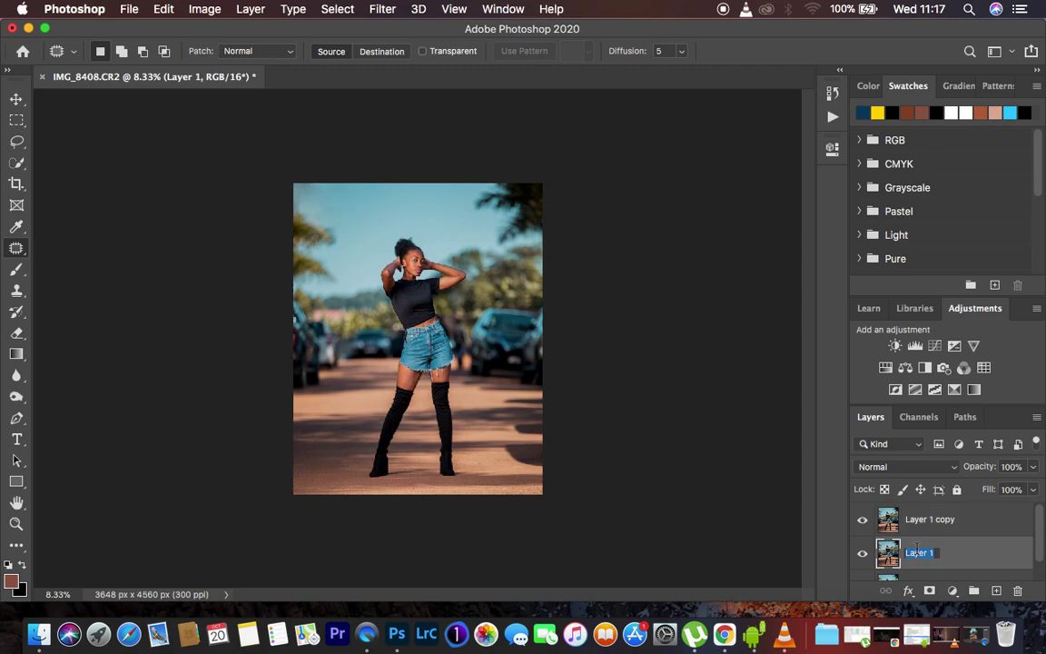
key("Return")
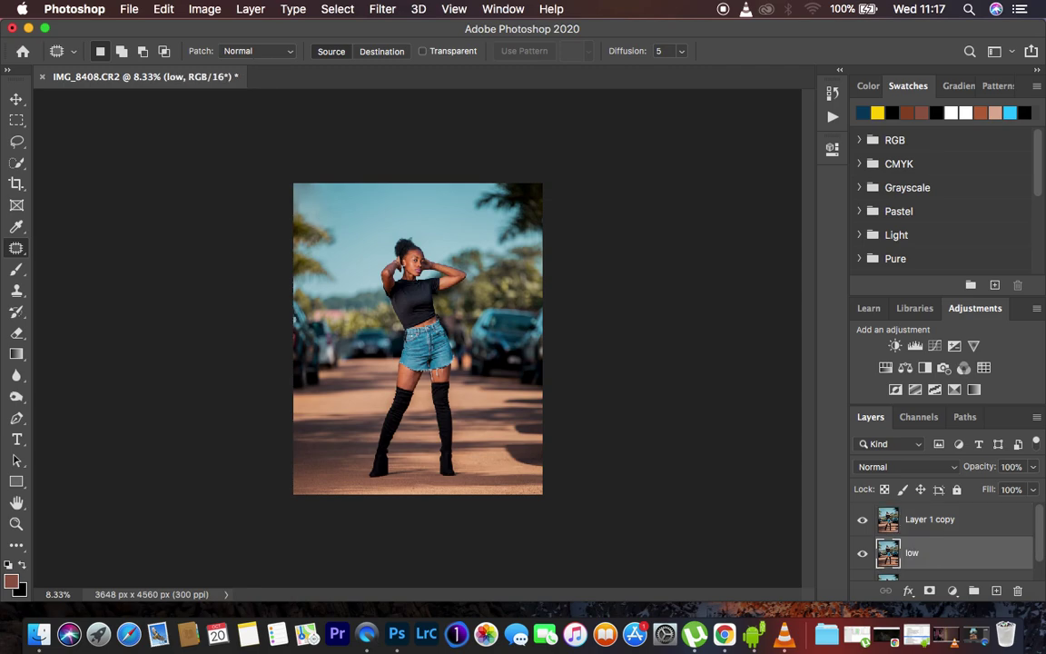
double_click(930, 520)
type("high")
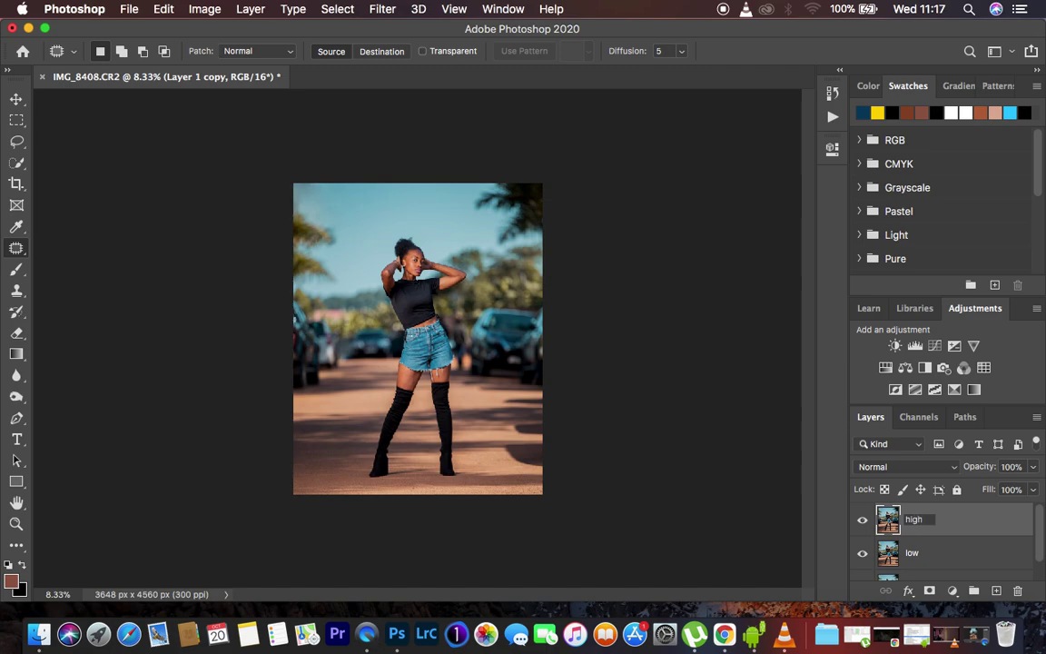
key("Return")
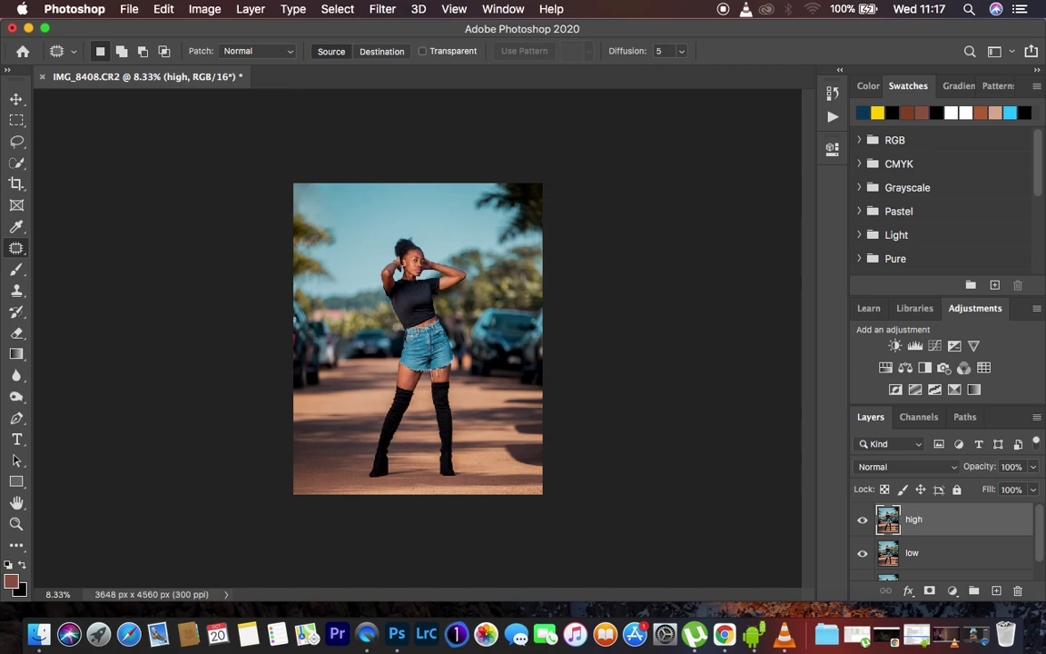
Hide the high layer and apply a Gaussian Blur with a radius of 5.0 pixels to the low layer
left_click(944, 556)
left_click(863, 524)
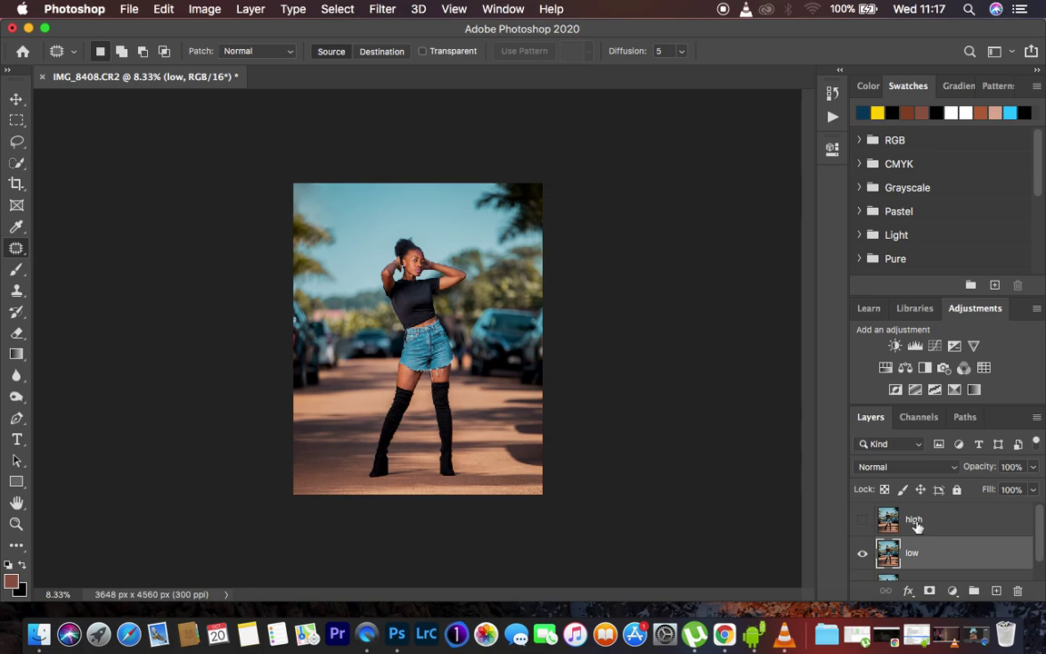
left_click(381, 8)
mouse_move(427, 205)
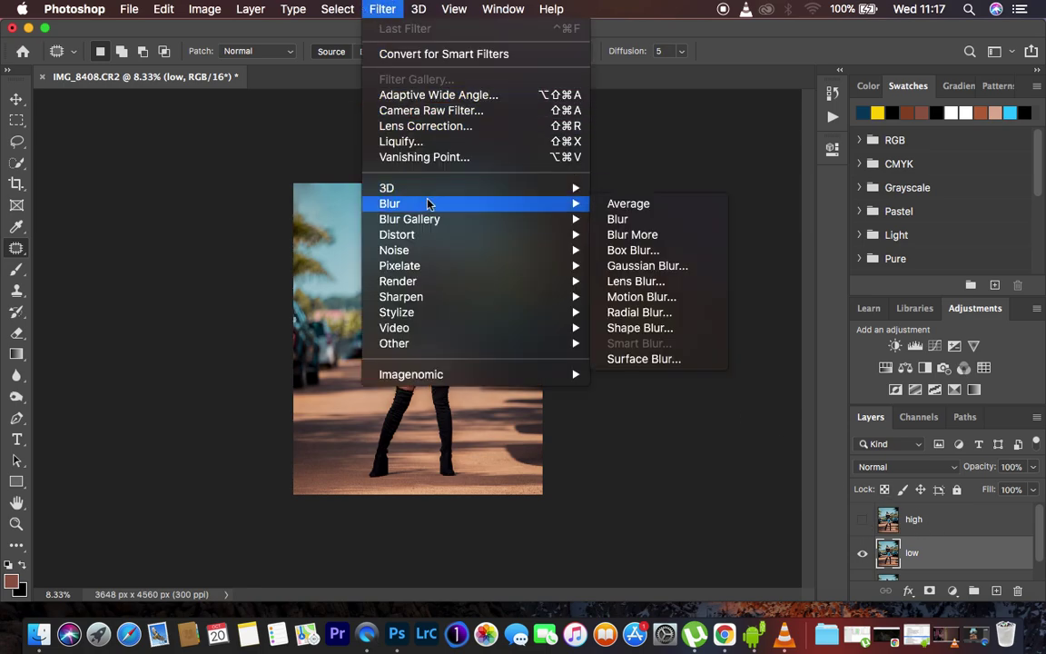
left_click(648, 267)
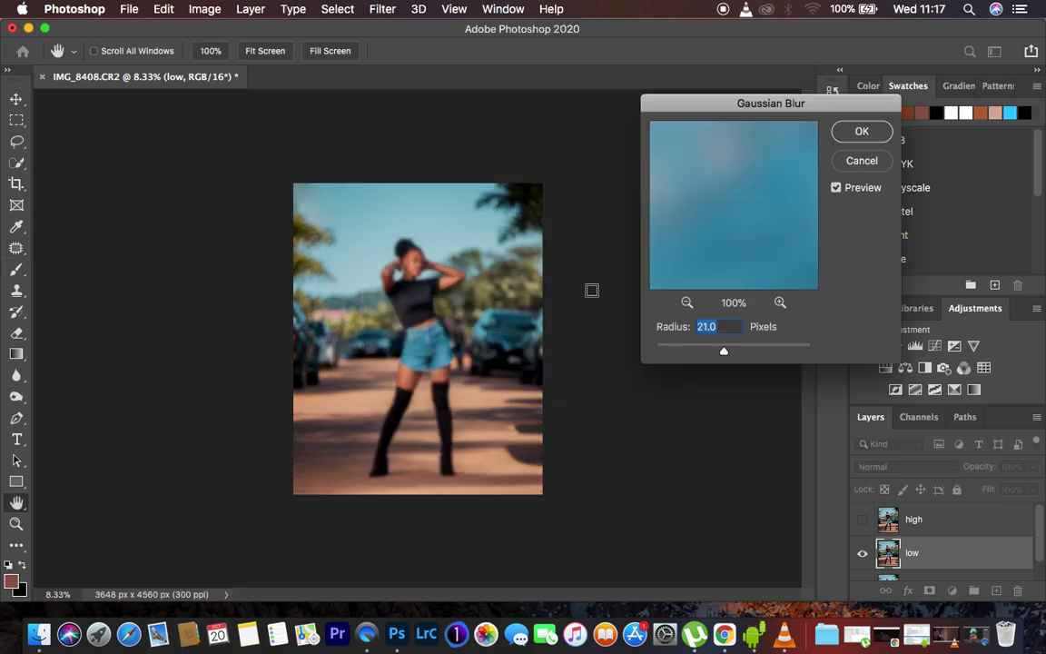
left_click_drag(721, 350, 611, 345)
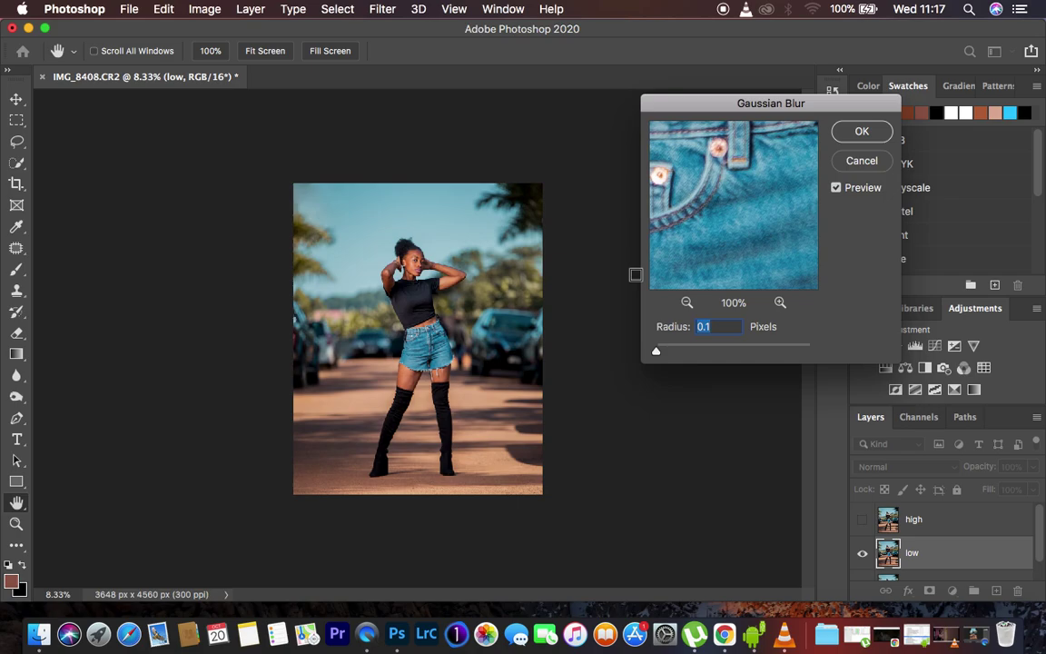
left_click_drag(656, 354, 698, 355)
left_click_drag(742, 184, 731, 379)
left_click_drag(727, 182, 760, 249)
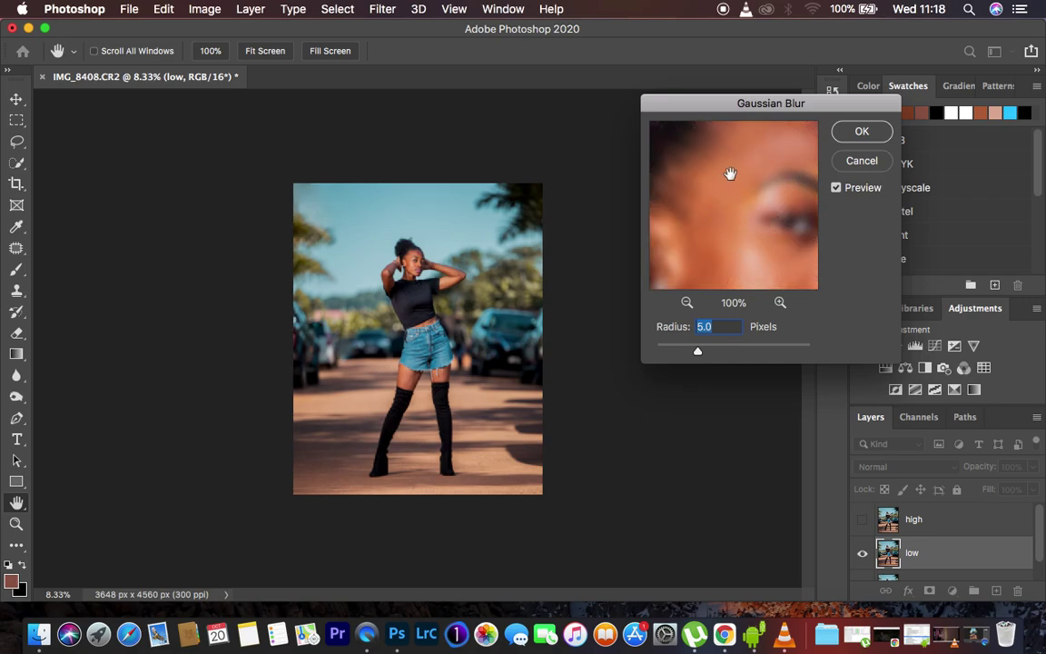
left_click(857, 132)
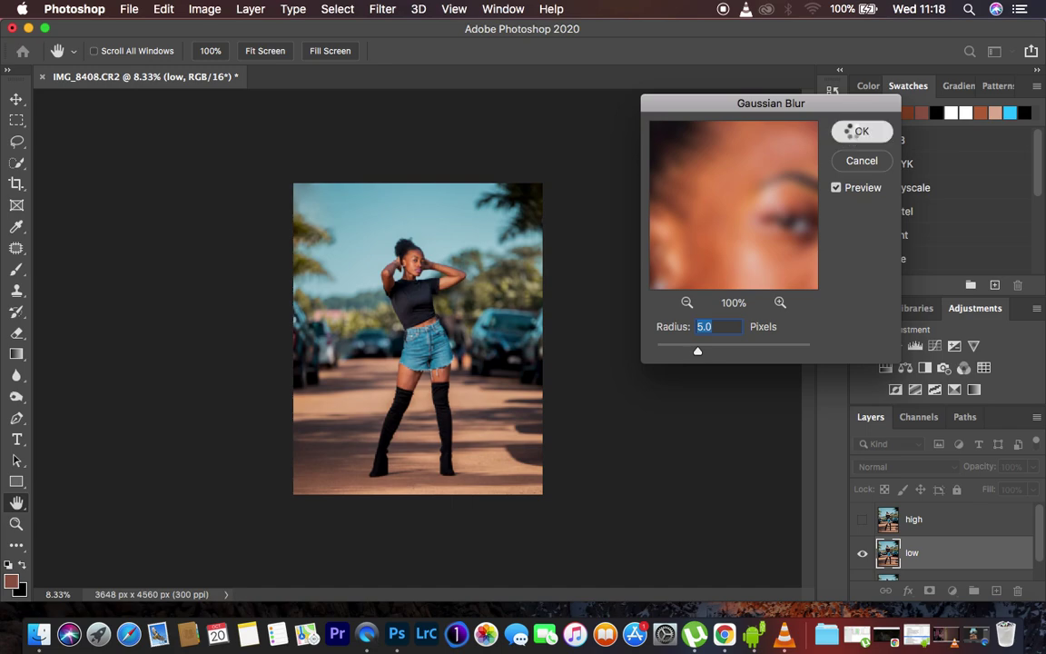
key("j")
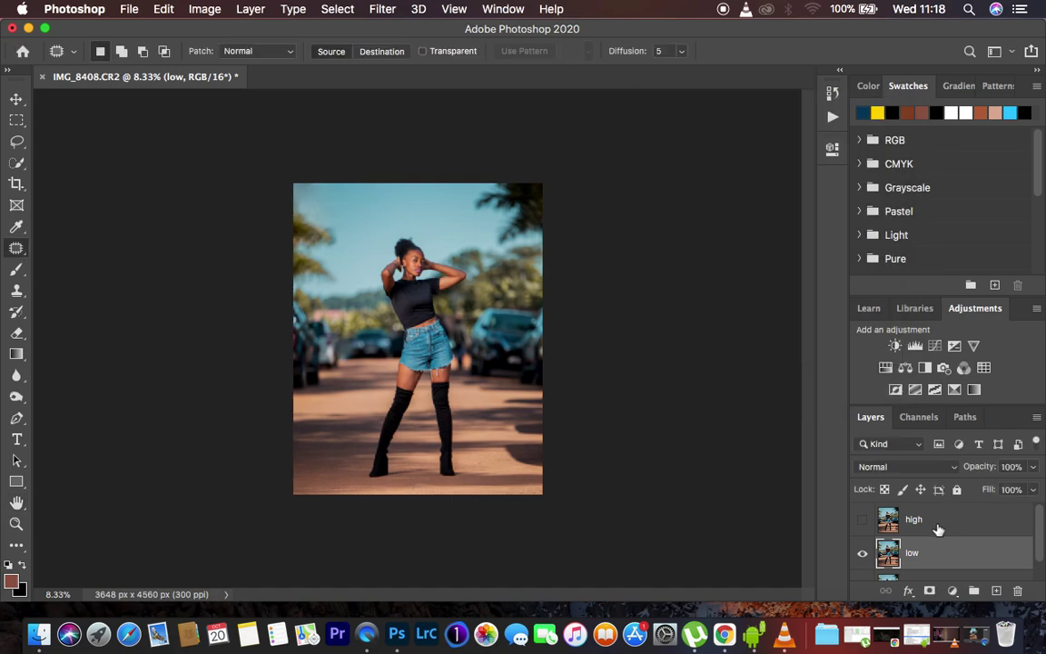
Show the high layer and set up Apply Image on it with the low layer as source and Add blending
left_click(938, 530)
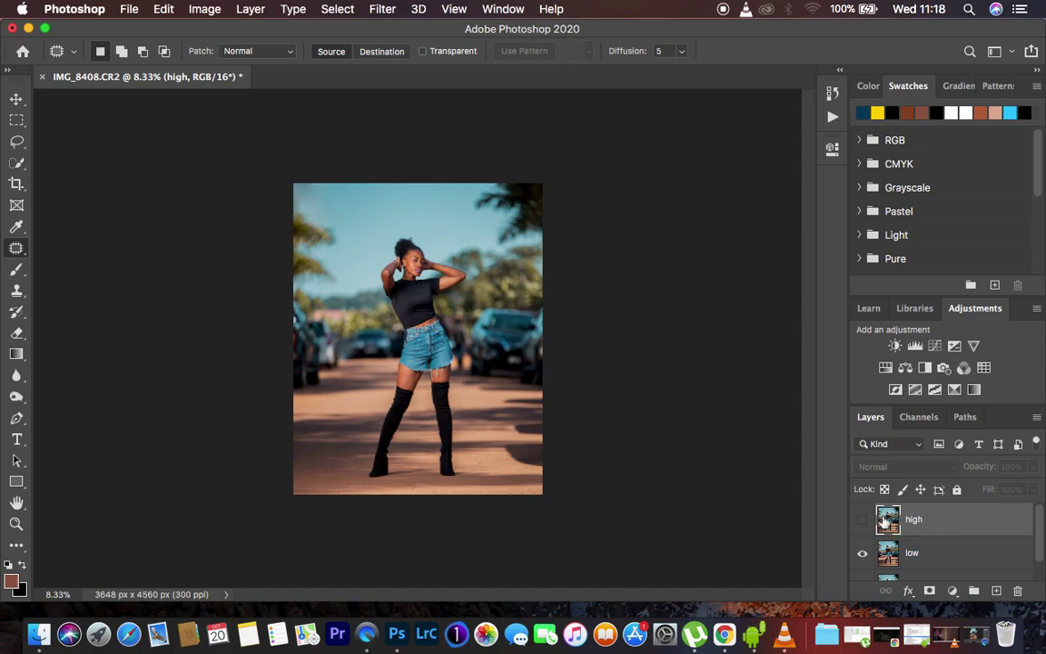
left_click(206, 10)
left_click(236, 255)
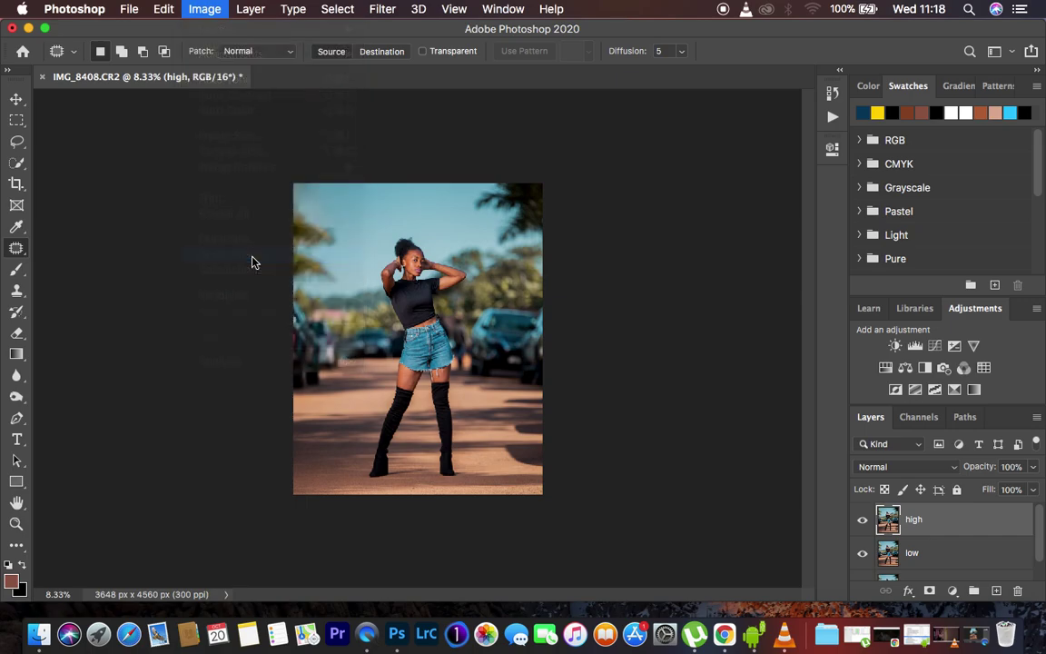
left_click_drag(706, 87, 785, 88)
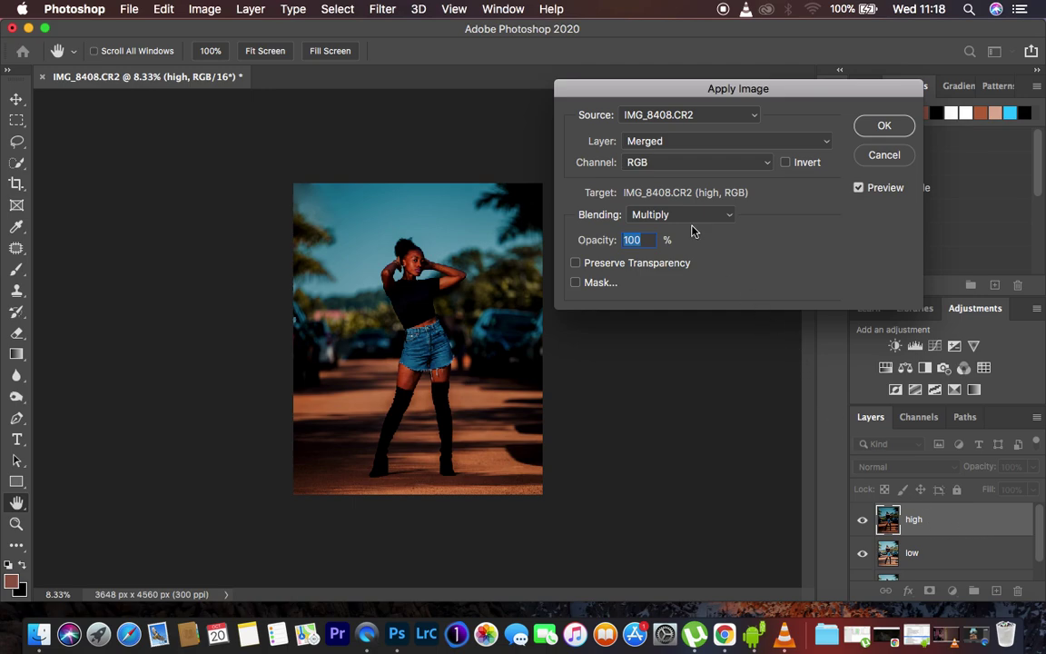
left_click(640, 143)
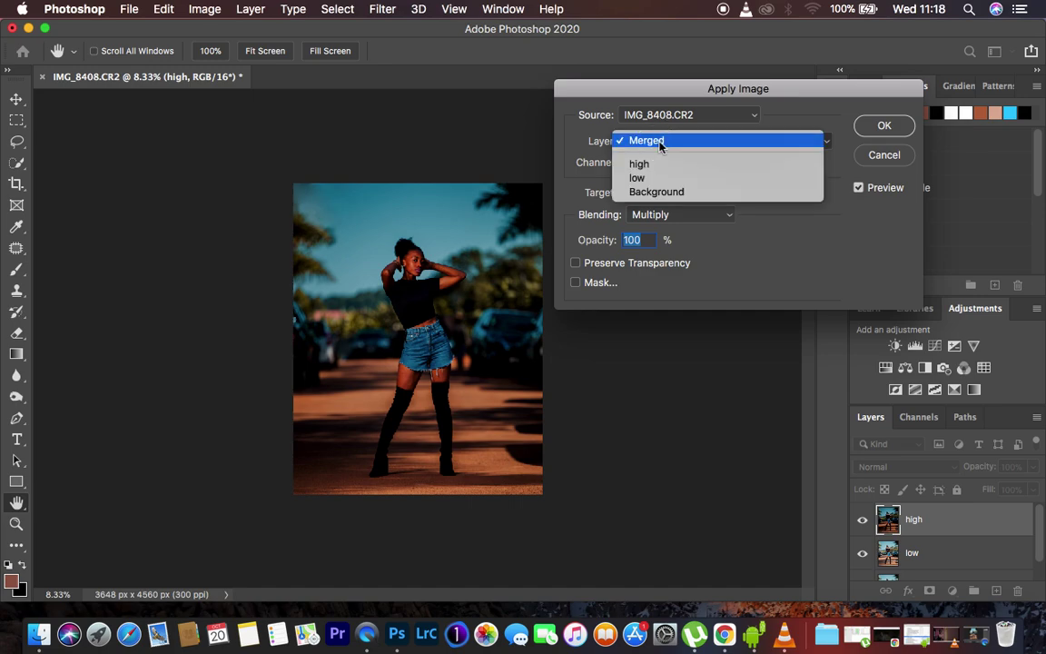
left_click(654, 178)
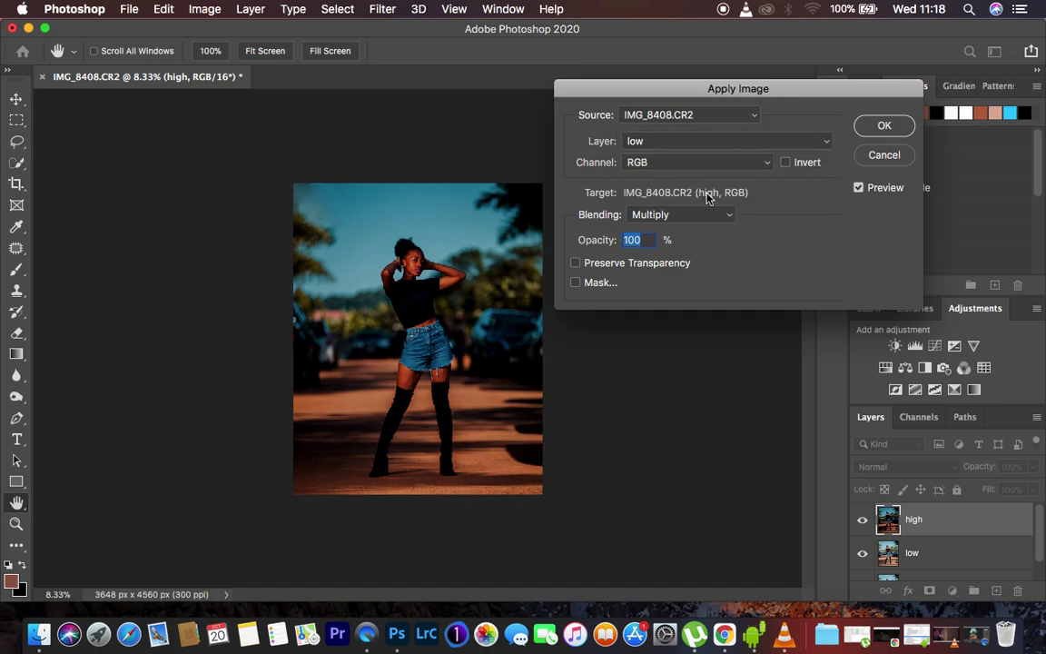
left_click(664, 218)
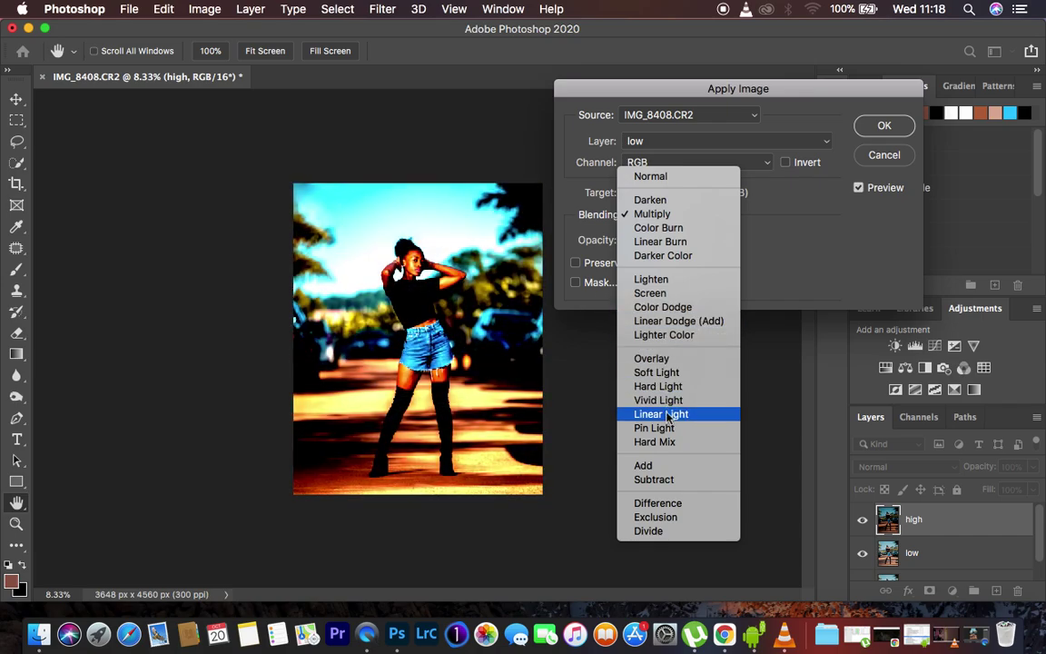
left_click(669, 466)
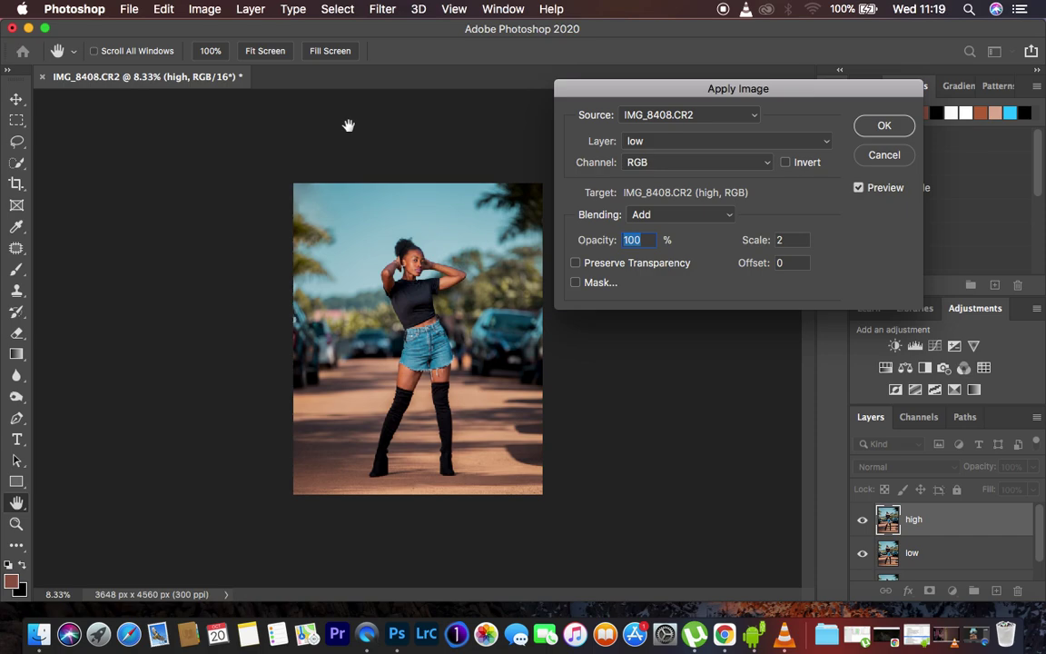
Try Subtract blending with scale 2 and offset 128 for Apply Image, and return to Add blending
left_click(641, 215)
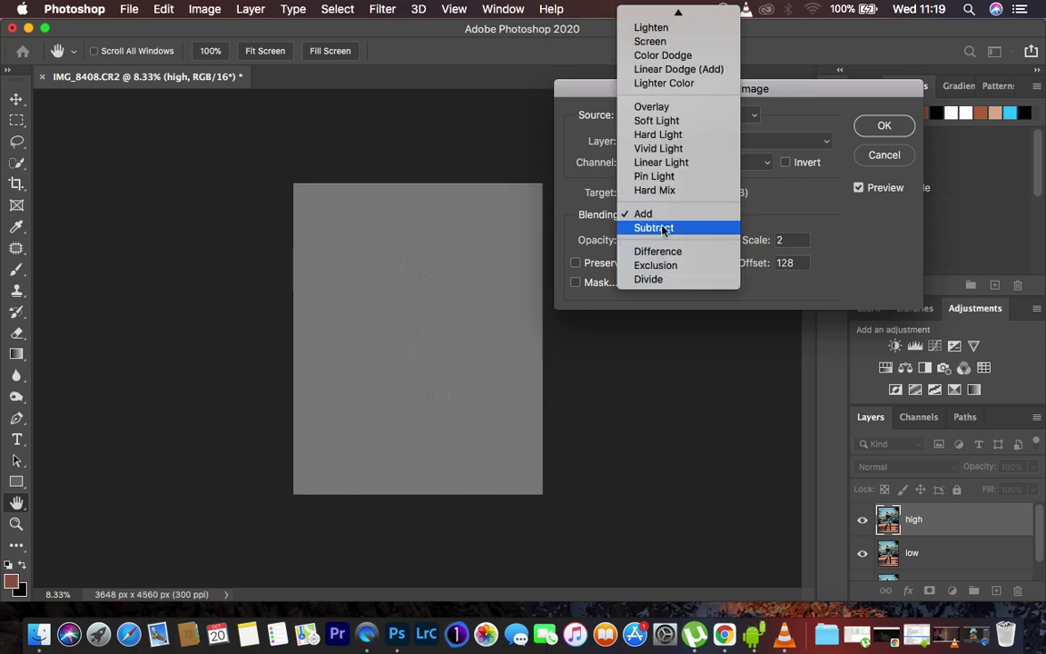
left_click(663, 228)
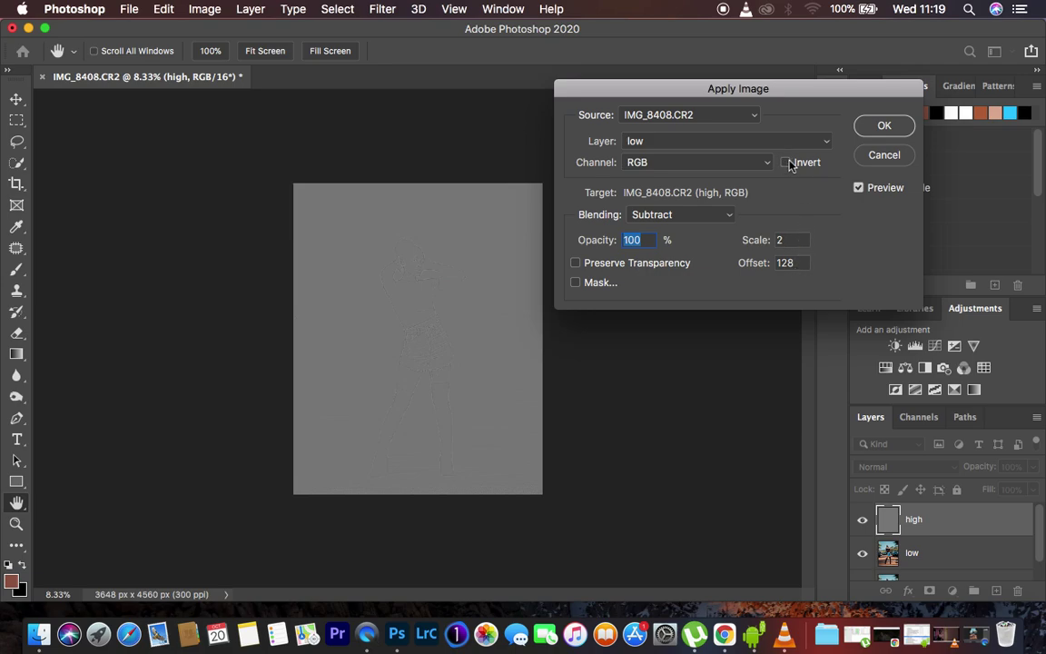
left_click(732, 211)
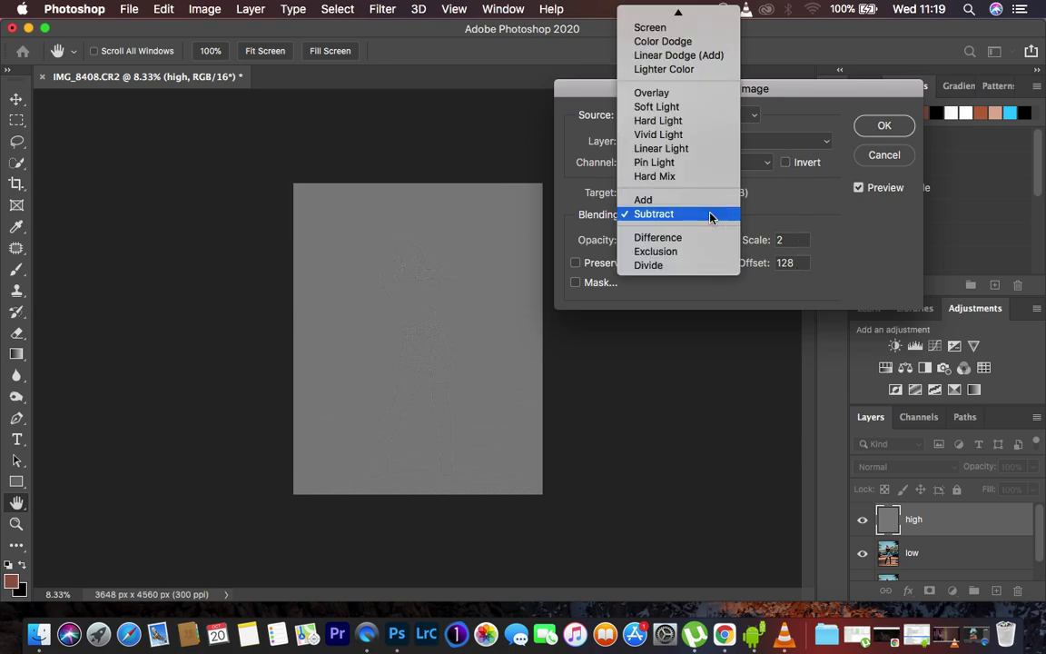
left_click(678, 201)
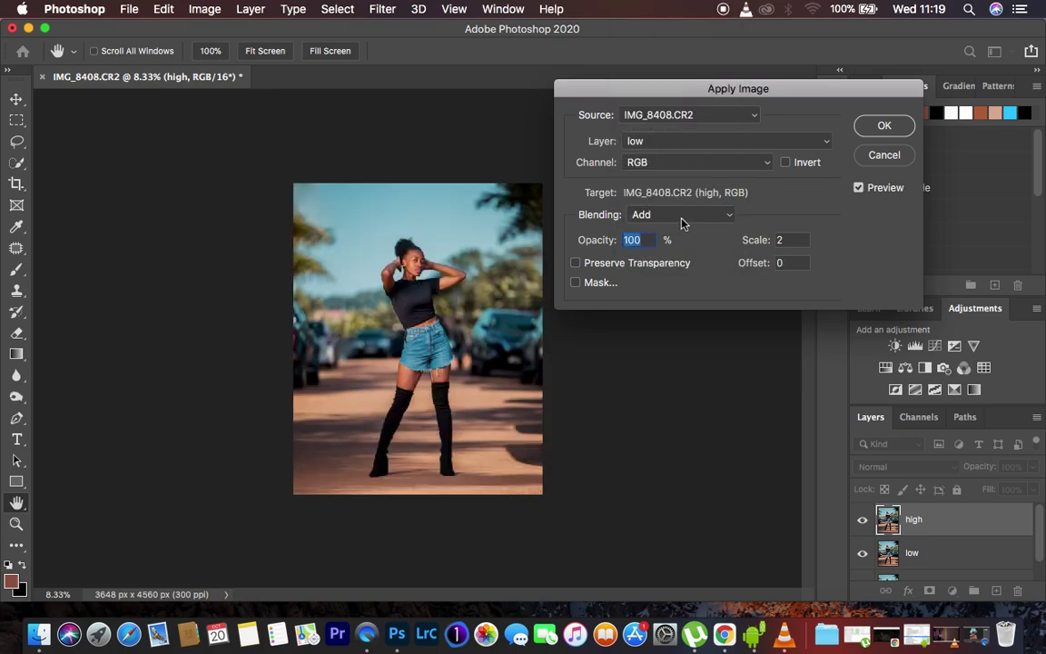
Invert the source and apply the image to the high layer with scale 2, offset 0 and 100% opacity
left_click(786, 164)
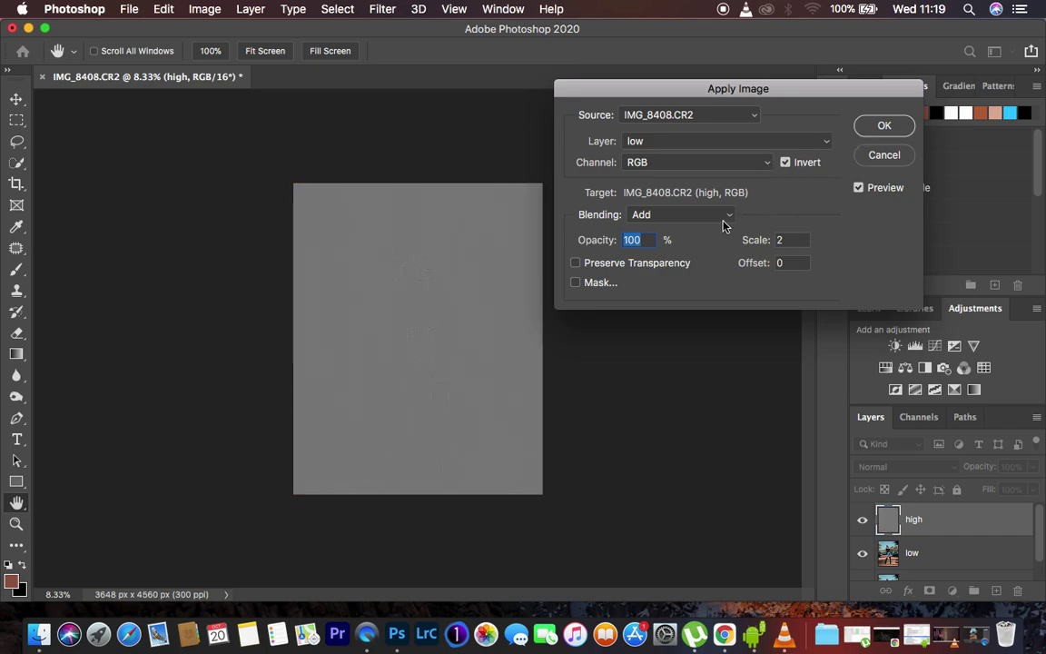
key("super+equal")
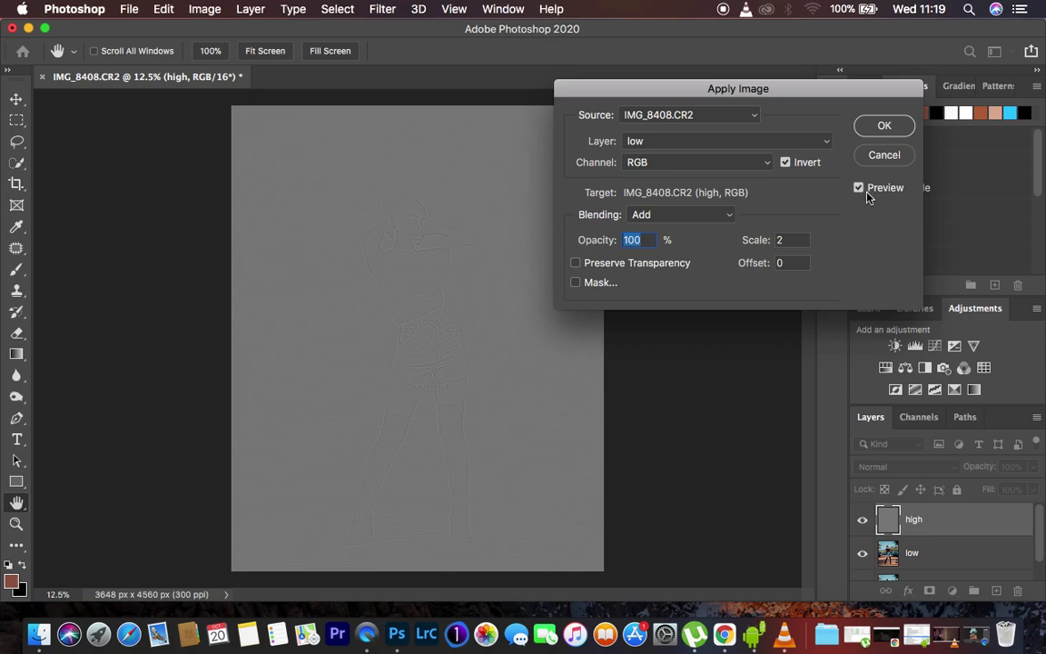
left_click(880, 127)
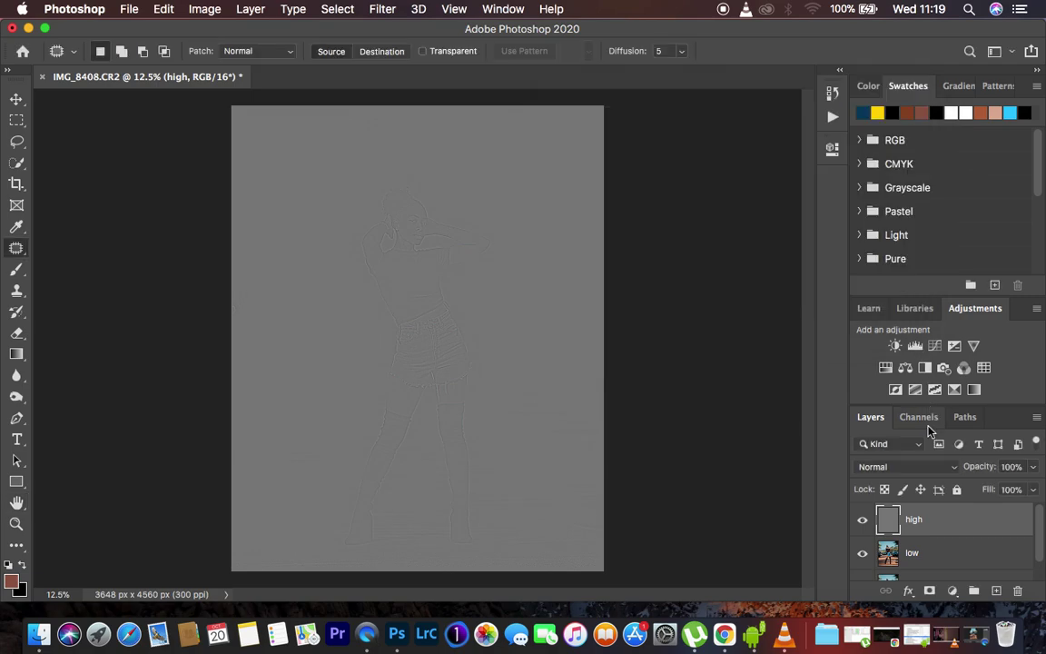
Set the high layer's blend mode to Linear Light and group the high and low layers as FS
left_click(903, 466)
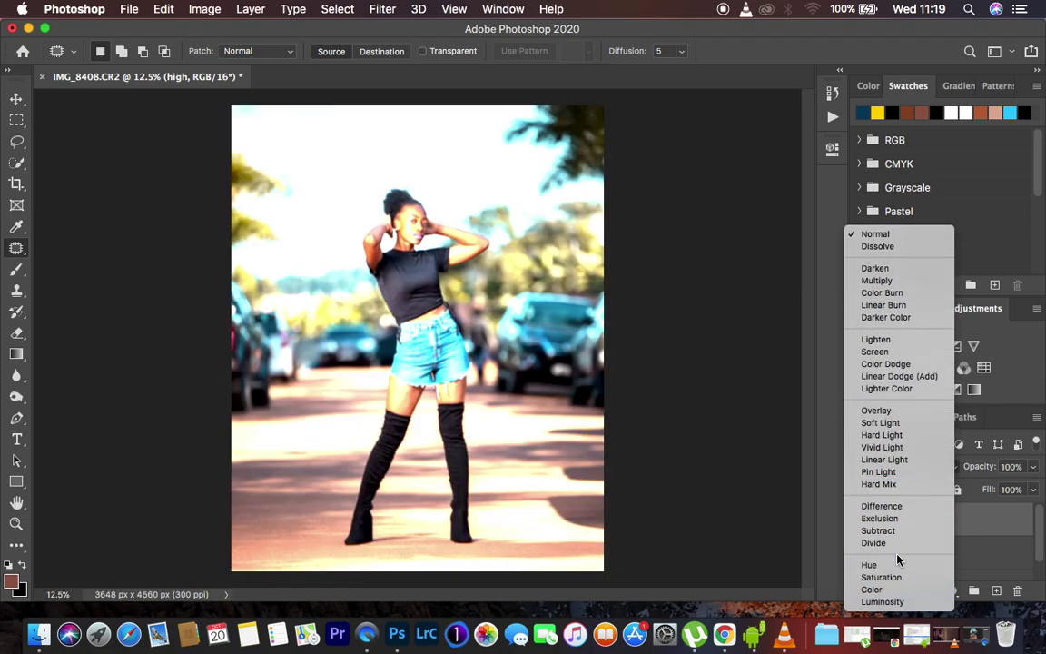
left_click(882, 460)
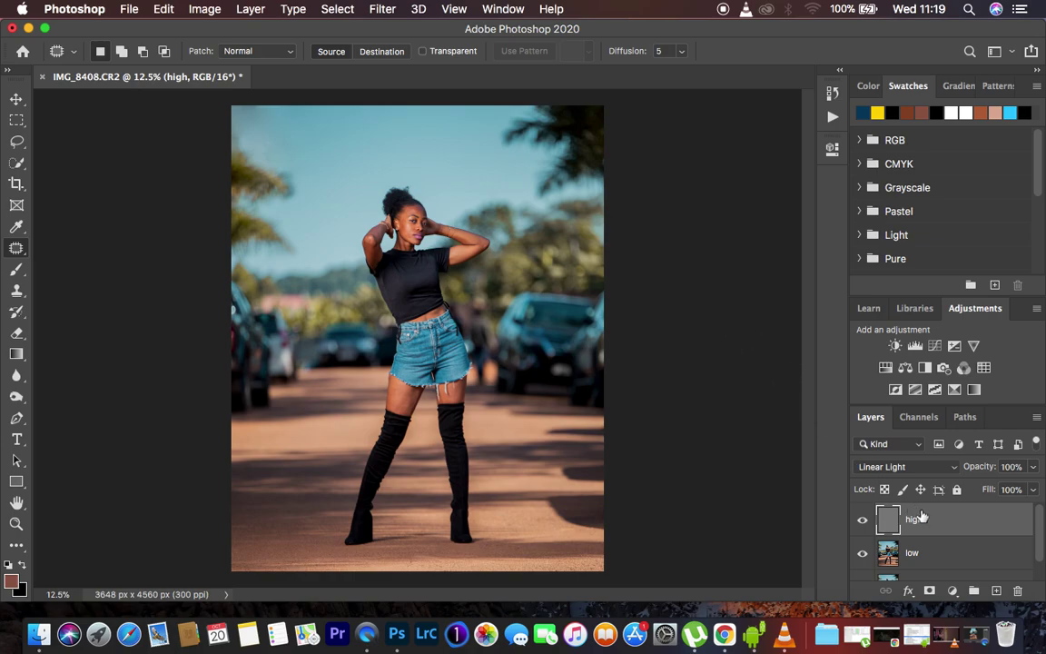
left_click(964, 561, "shift")
key("super+g")
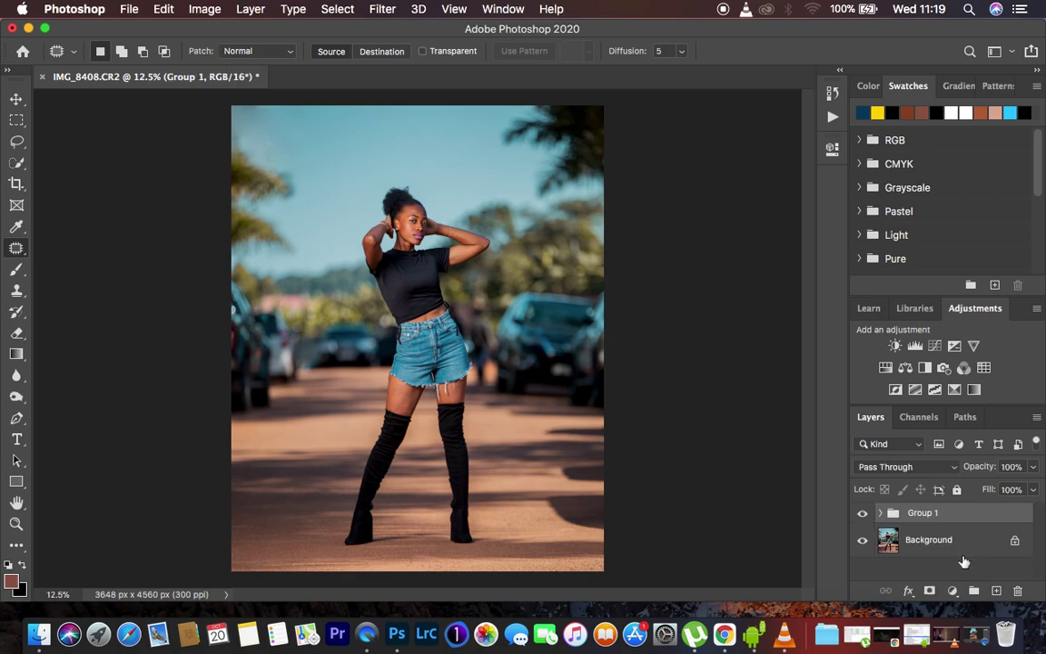
double_click(922, 511)
type("FS")
key("Return")
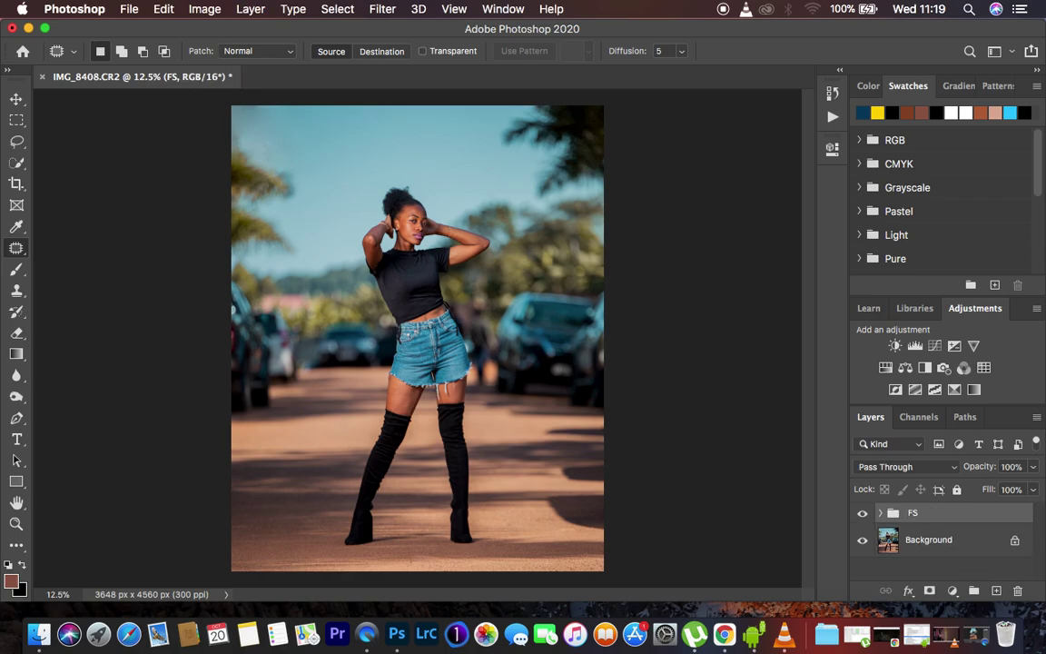
Select the low layer inside the FS group and set up a clean Mixer Brush
left_click(880, 514)
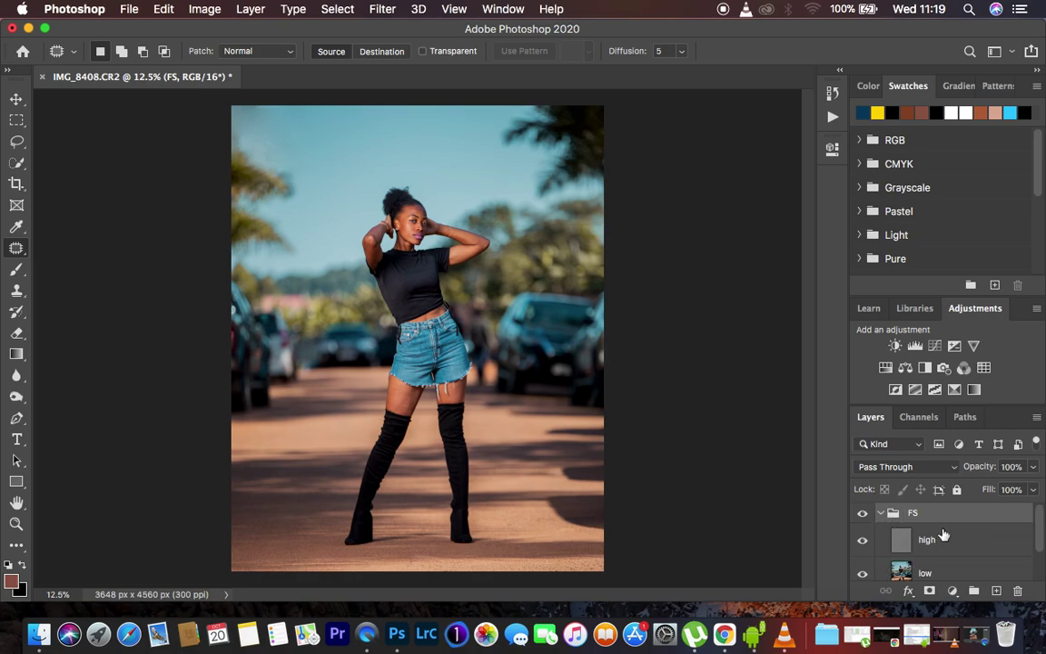
left_click(901, 567)
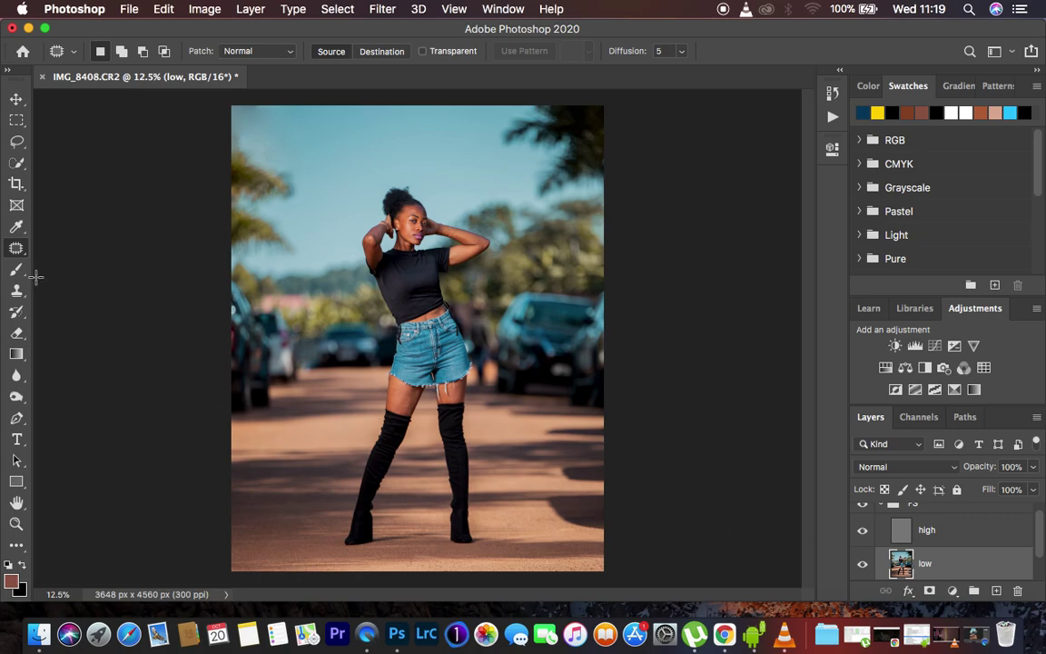
left_click(14, 270)
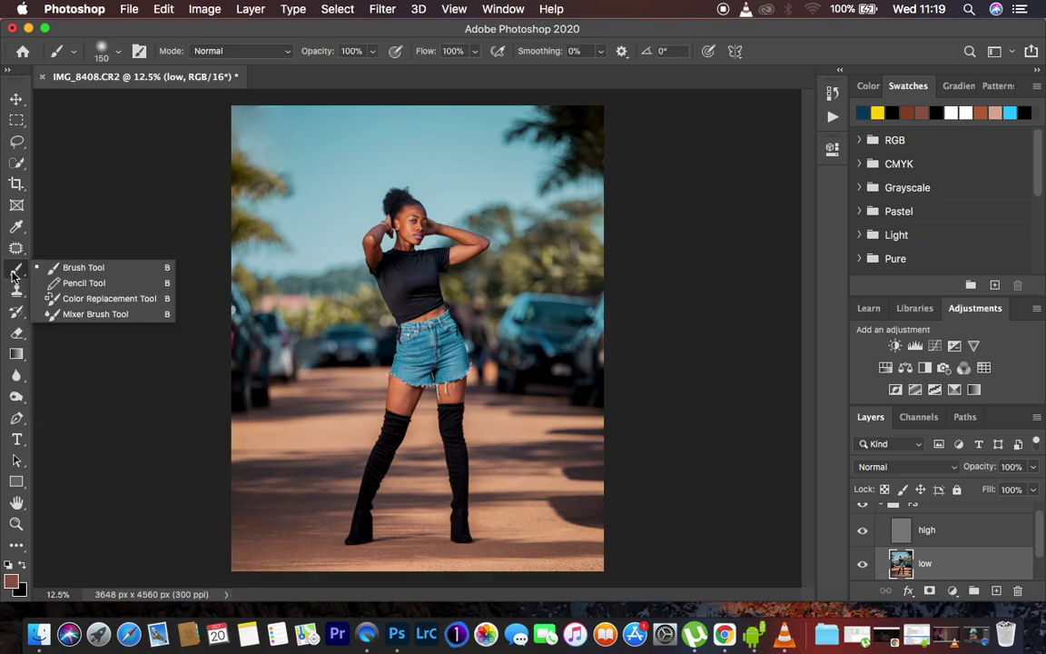
left_click(93, 314)
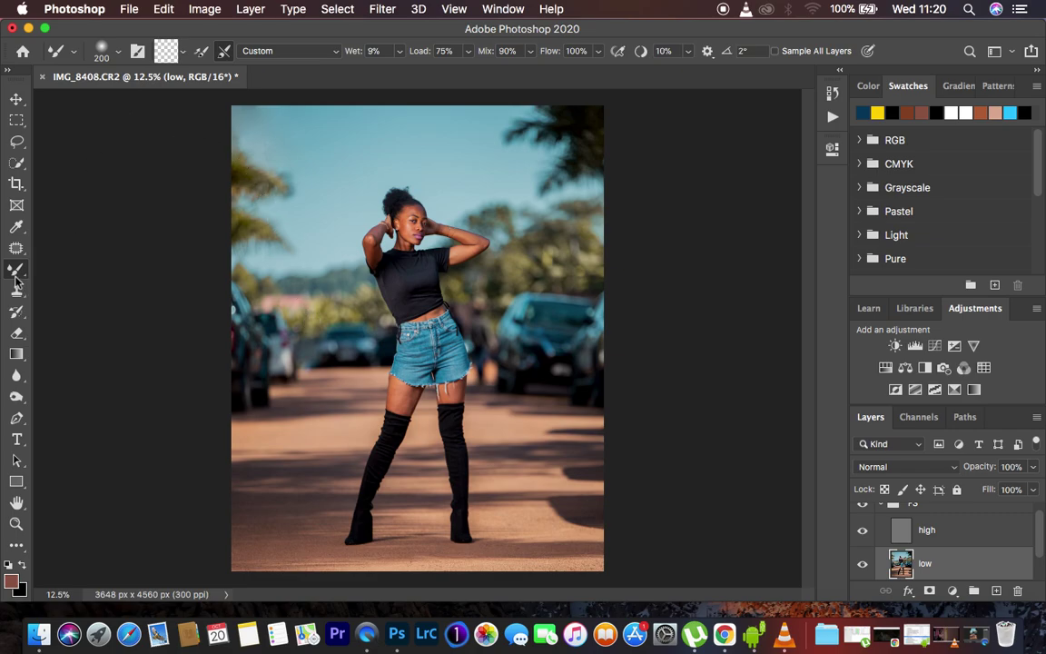
left_click(168, 53)
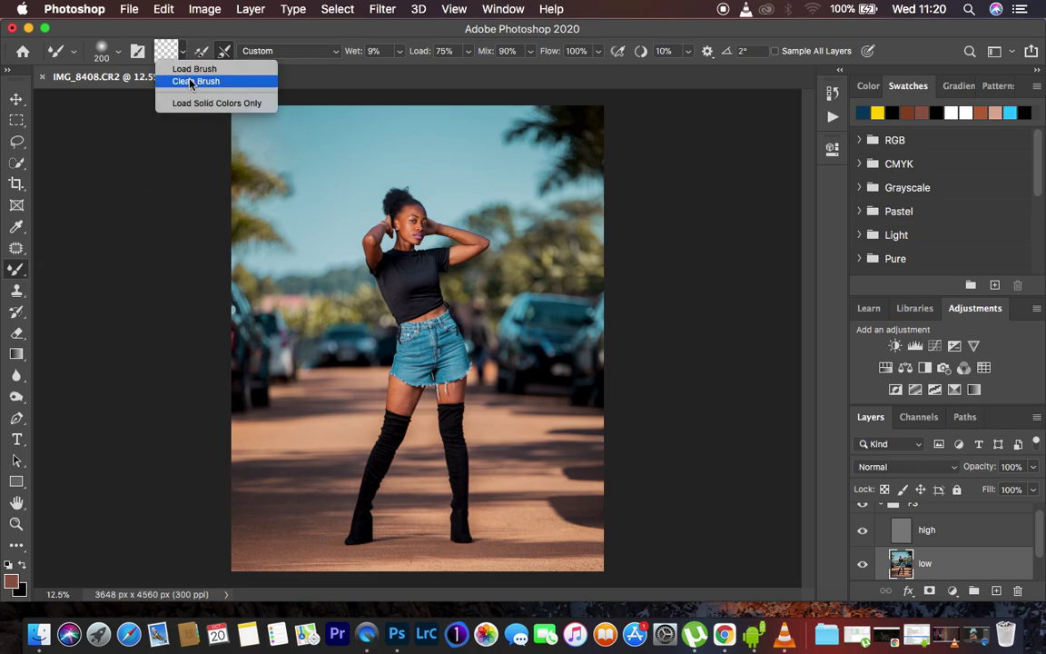
left_click(192, 82)
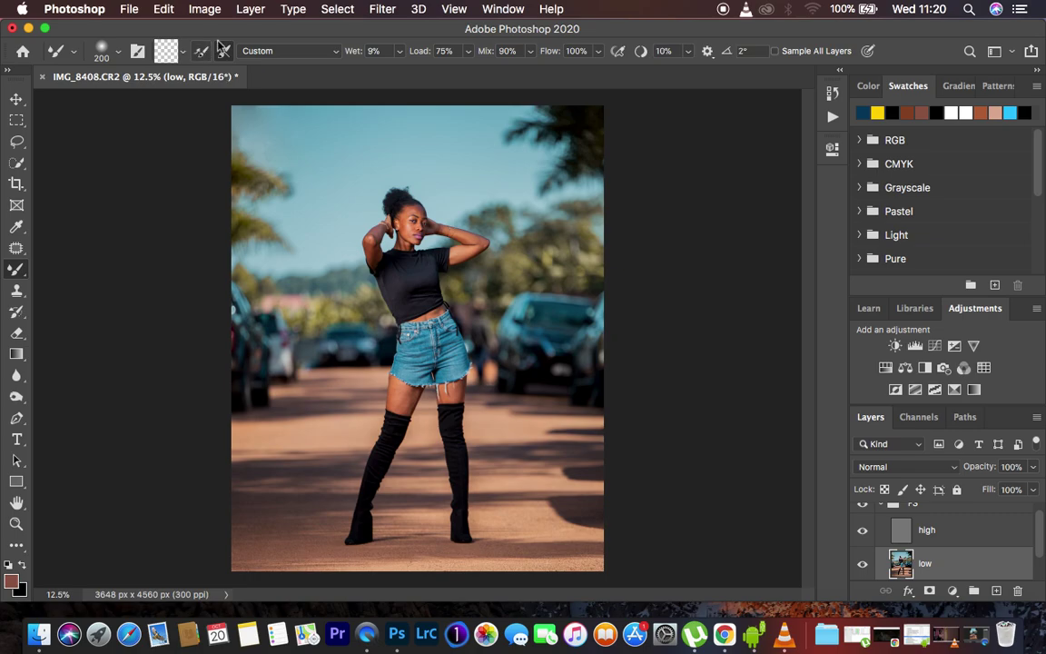
left_click(222, 52)
Smooth the skin of the more exposed thigh on the low layer with the Mixer Brush at size 125
key("super+equal")
key("super+equal")
key("super+equal")
key("super+equal")
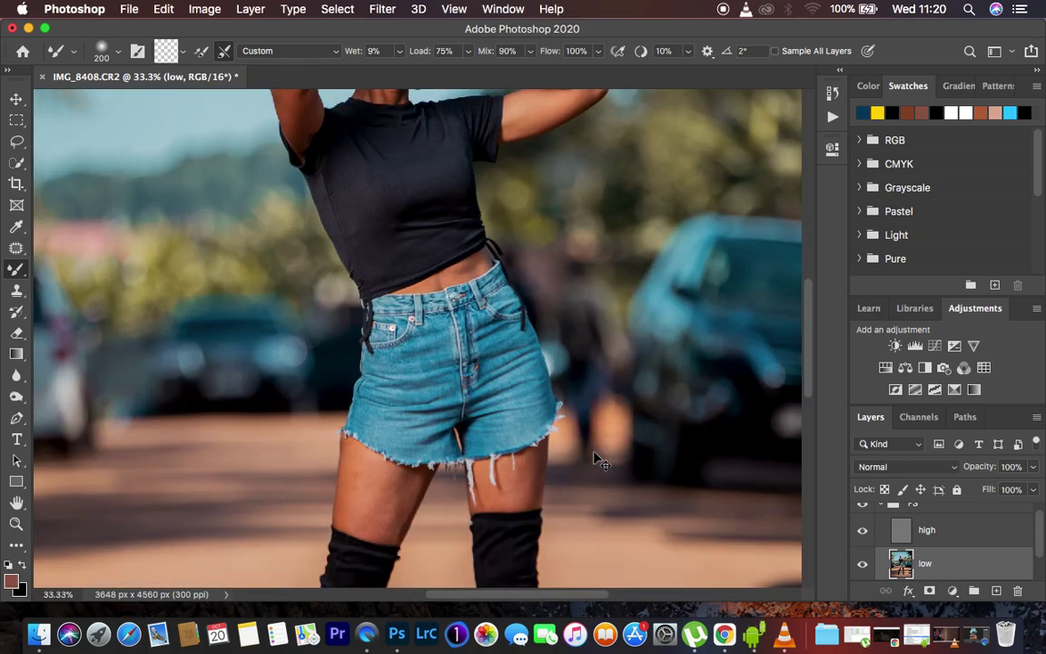
scroll(594, 453, "down", 5)
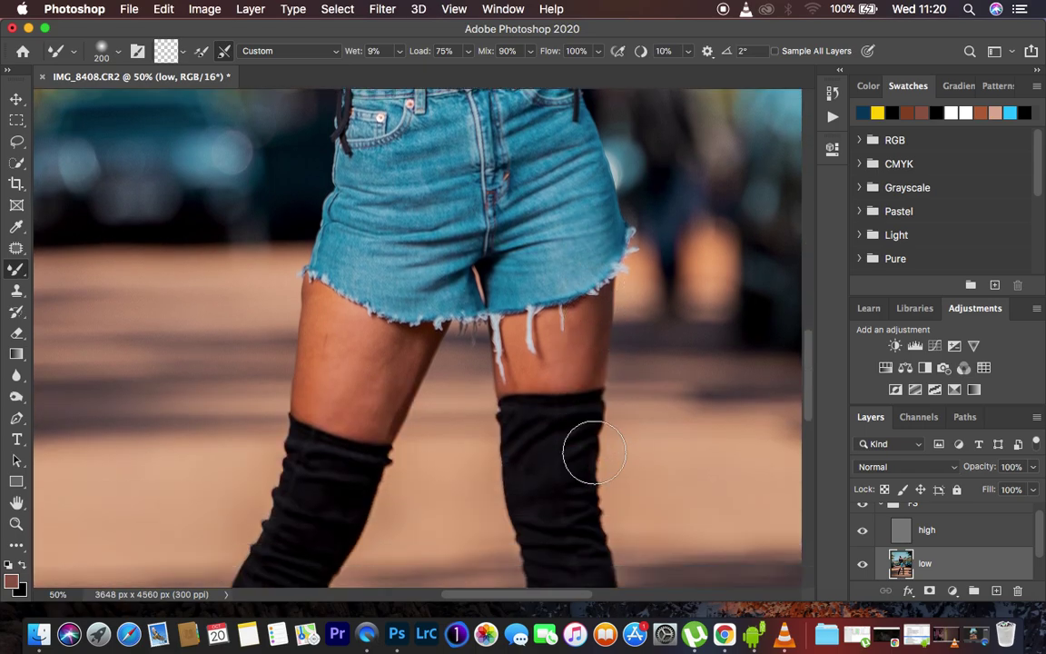
key("bracketleft")
key("bracketleft")
key("bracketleft")
key("bracketleft")
key("bracketright")
left_click(341, 386)
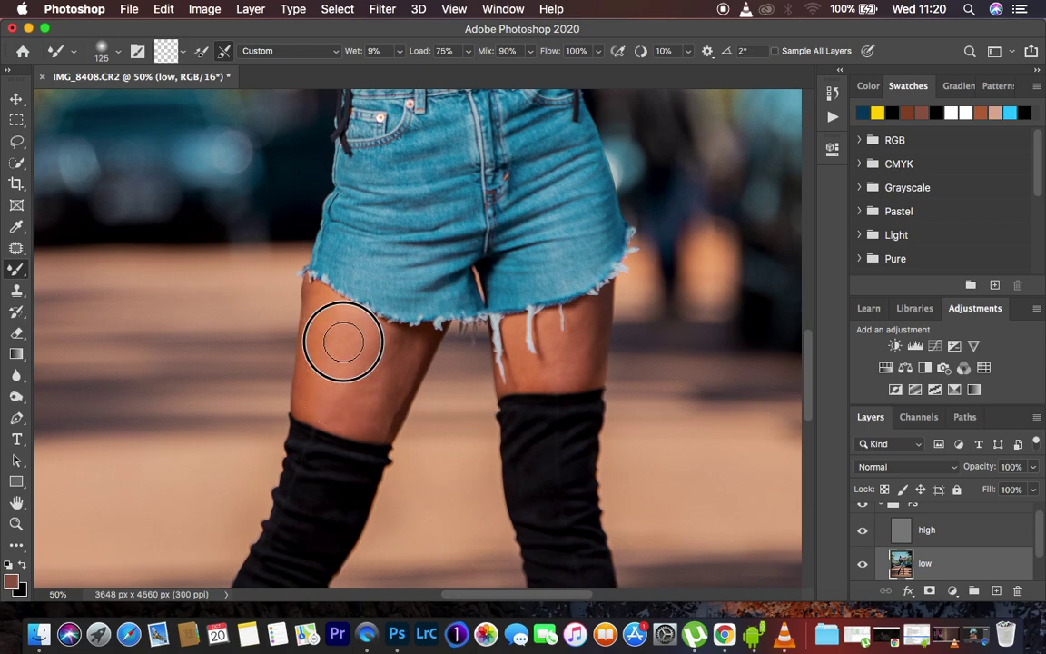
mouse_move(349, 356)
left_mouse_down()
mouse_move(340, 414)
mouse_move(350, 380)
left_mouse_up()
left_click_drag(388, 339, 381, 402)
mouse_move(315, 308)
left_mouse_down()
mouse_move(315, 355)
mouse_move(317, 306)
mouse_move(327, 341)
mouse_move(324, 295)
mouse_move(320, 397)
mouse_move(355, 379)
mouse_move(357, 415)
mouse_move(380, 350)
mouse_move(400, 354)
mouse_move(376, 401)
mouse_move(332, 330)
mouse_move(332, 361)
left_mouse_up()
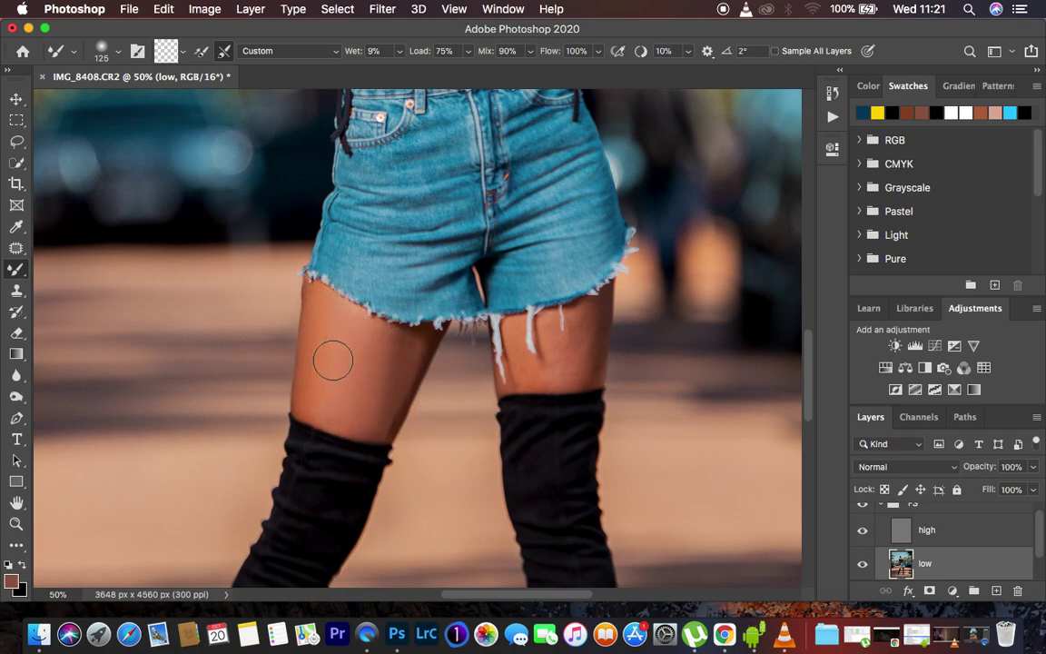
Smooth the other thigh with the Mixer Brush at size 90 and touch up the first thigh
key("bracketleft")
key("bracketleft")
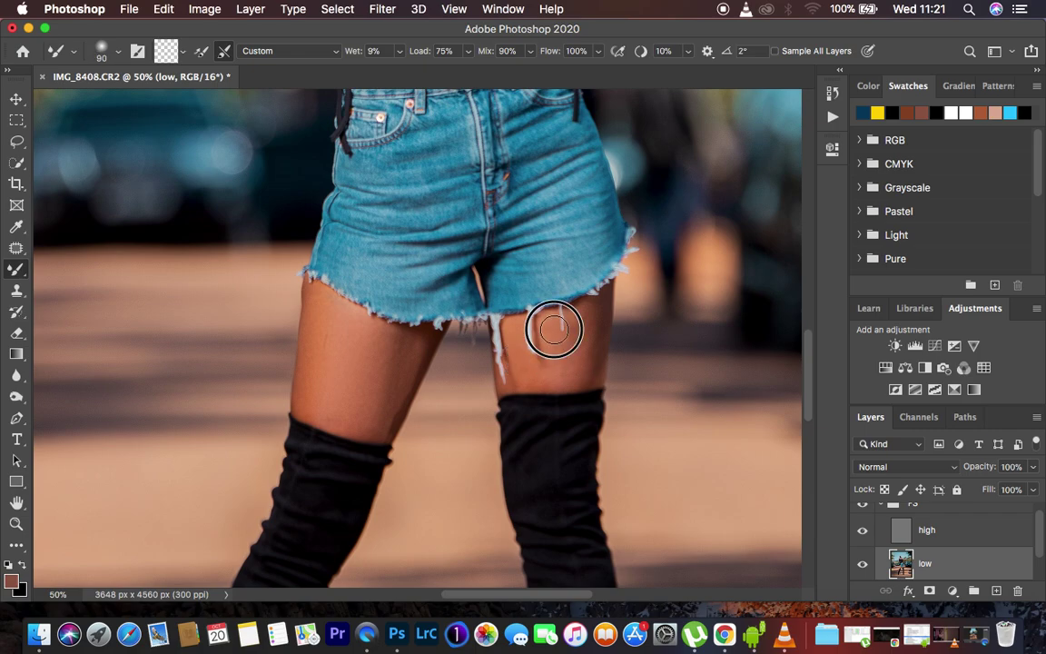
mouse_move(556, 357)
left_mouse_down()
mouse_move(586, 308)
mouse_move(579, 374)
mouse_move(577, 323)
mouse_move(589, 313)
mouse_move(593, 323)
mouse_move(587, 370)
mouse_move(535, 358)
mouse_move(521, 341)
mouse_move(528, 384)
mouse_move(516, 342)
mouse_move(550, 367)
left_mouse_up()
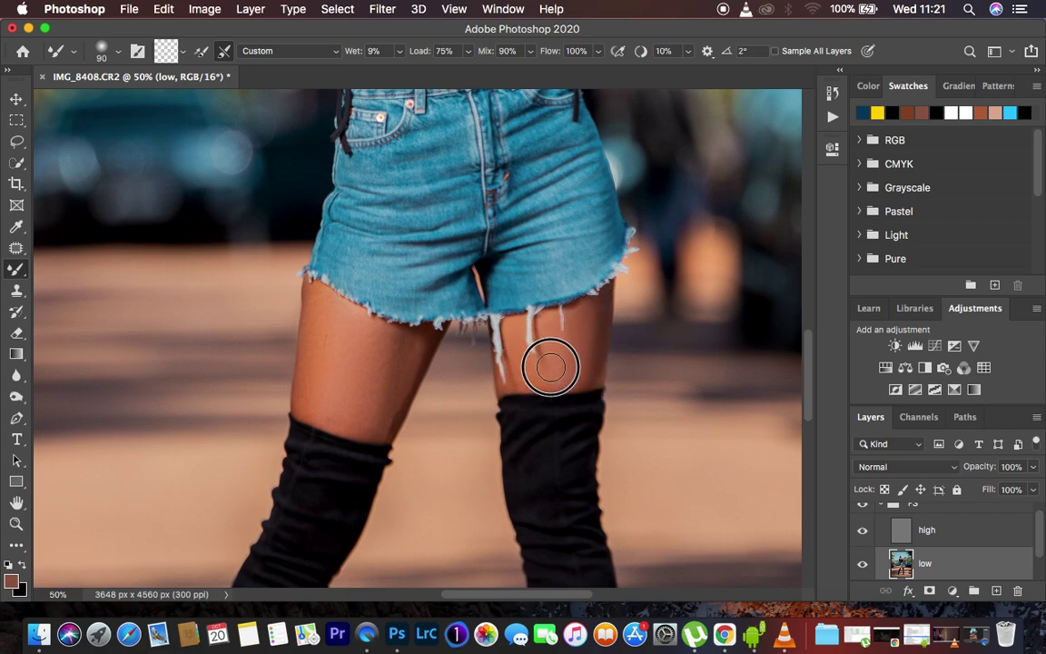
mouse_move(403, 341)
left_mouse_down()
mouse_move(361, 332)
mouse_move(352, 309)
left_mouse_up()
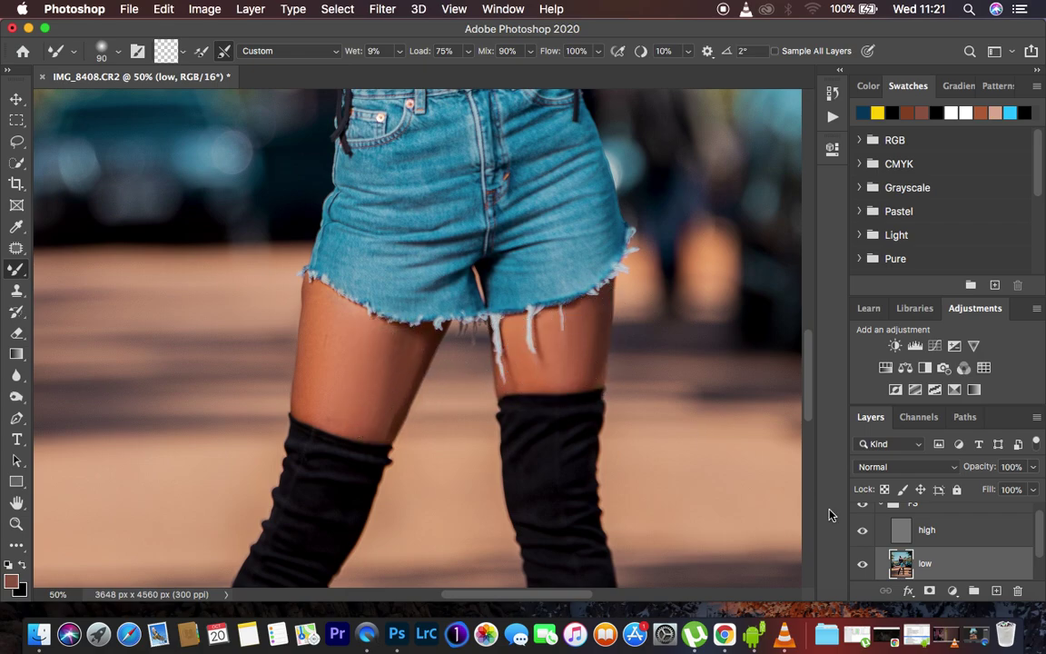
left_click(864, 507)
Smooth the bare midriff between the top and the shorts with the Mixer Brush at size 60
scroll(667, 263, "up", 10)
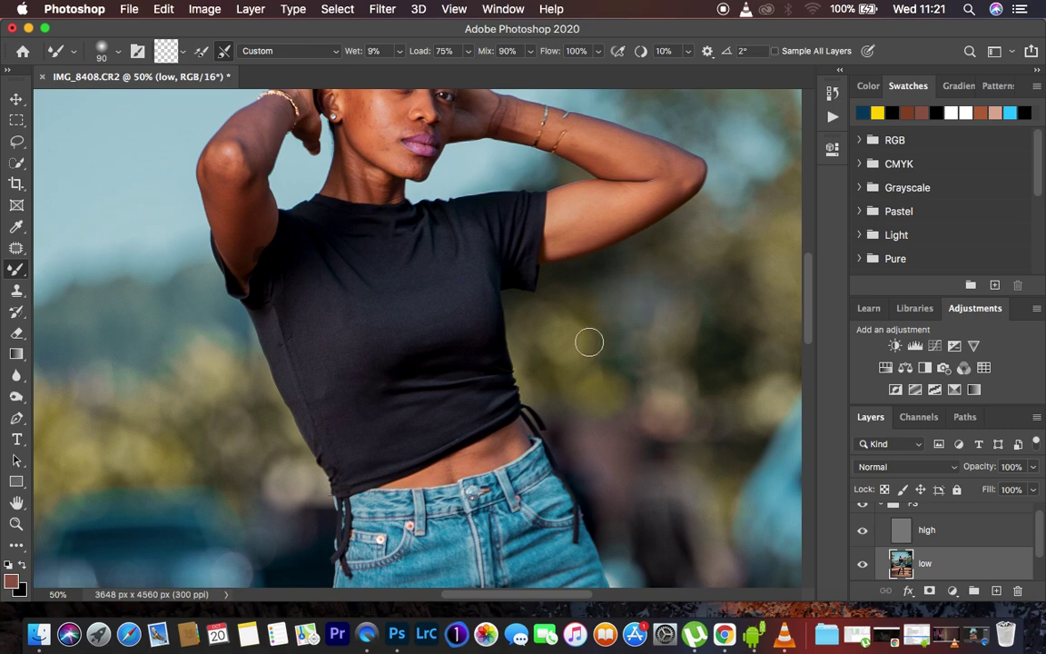
key("bracketleft")
key("bracketleft")
key("bracketleft")
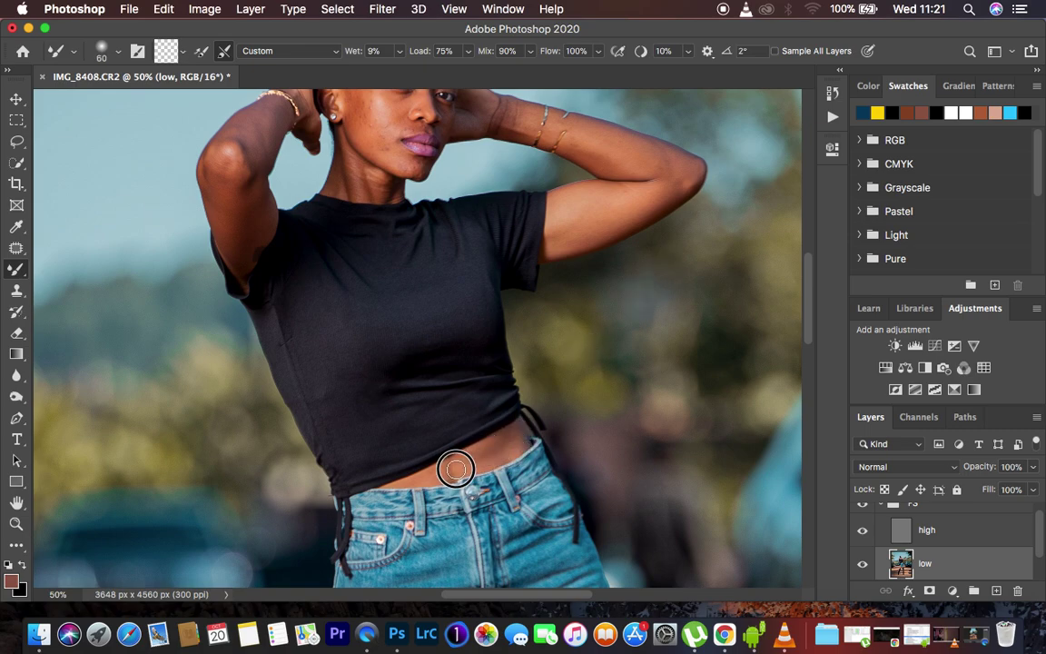
Smooth the forearm and upper arm on the bracelet-stack side of the portrait with the Mixer Brush at about size 100
scroll(605, 416, "up", 5)
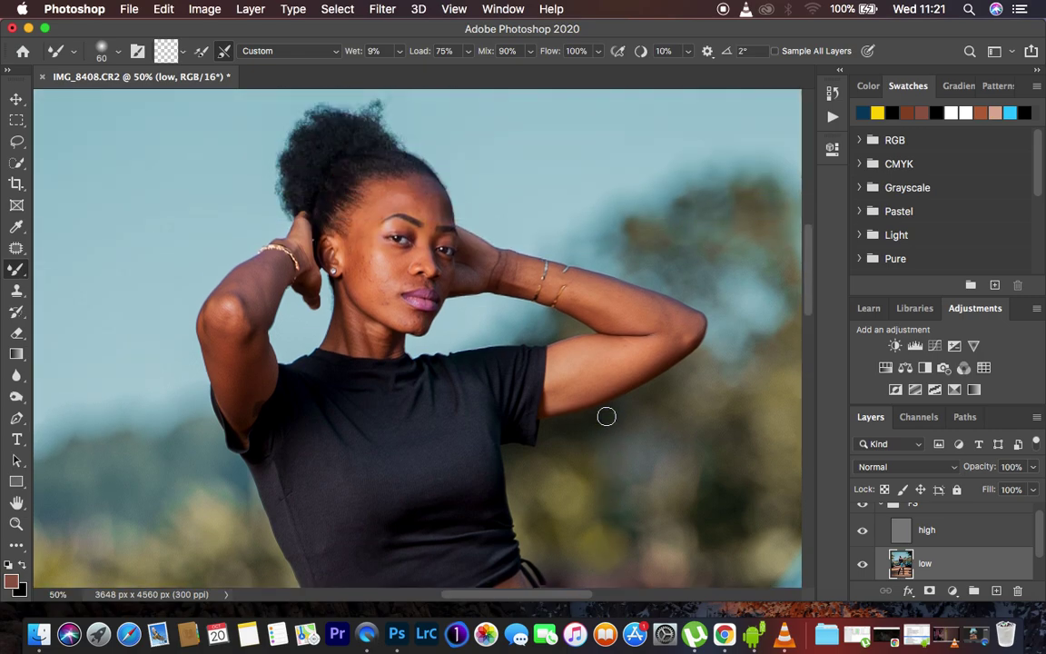
key("bracketright")
key("bracketright")
key("bracketright")
key("bracketleft")
mouse_move(571, 298)
left_mouse_down()
mouse_move(621, 311)
mouse_move(646, 306)
mouse_move(591, 301)
mouse_move(626, 314)
mouse_move(572, 290)
mouse_move(618, 304)
mouse_move(612, 294)
mouse_move(684, 347)
left_mouse_up()
key("bracketright")
key("bracketright")
mouse_move(572, 376)
left_mouse_down()
mouse_move(609, 372)
mouse_move(673, 335)
mouse_move(599, 350)
left_mouse_up()
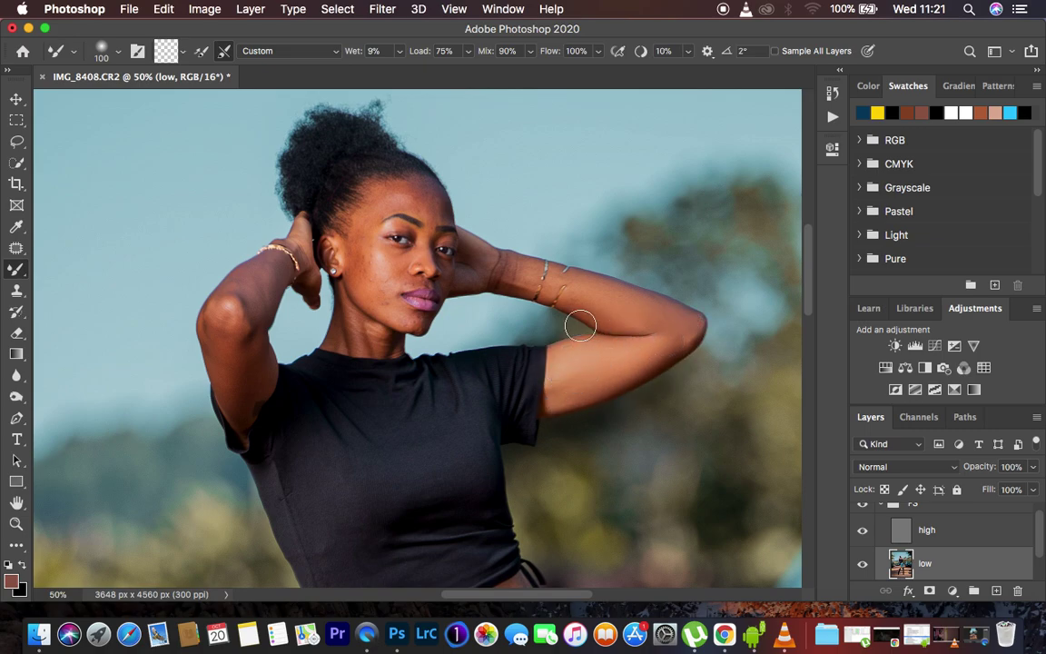
mouse_move(513, 272)
left_mouse_down()
mouse_move(678, 311)
mouse_move(684, 338)
left_mouse_up()
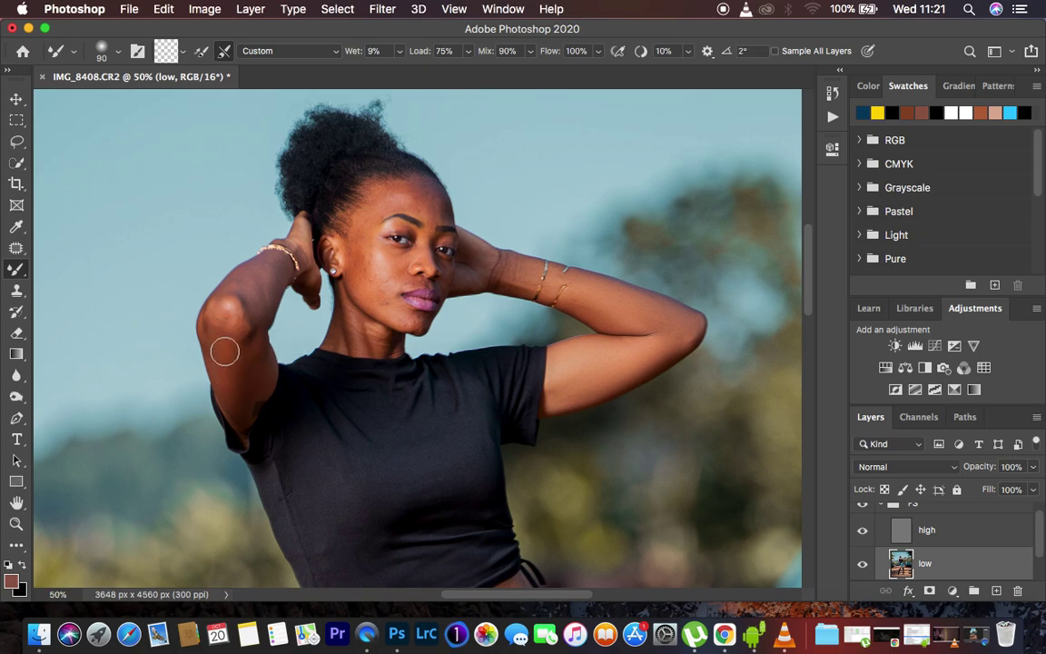
Smooth the elbow, forearm and upper arm of the other arm with the Mixer Brush at size 90
mouse_move(218, 338)
left_mouse_down()
mouse_move(220, 327)
mouse_move(238, 428)
mouse_move(233, 343)
mouse_move(257, 378)
mouse_move(254, 300)
mouse_move(241, 292)
mouse_move(255, 274)
mouse_move(266, 277)
mouse_move(248, 310)
mouse_move(261, 298)
left_mouse_up()
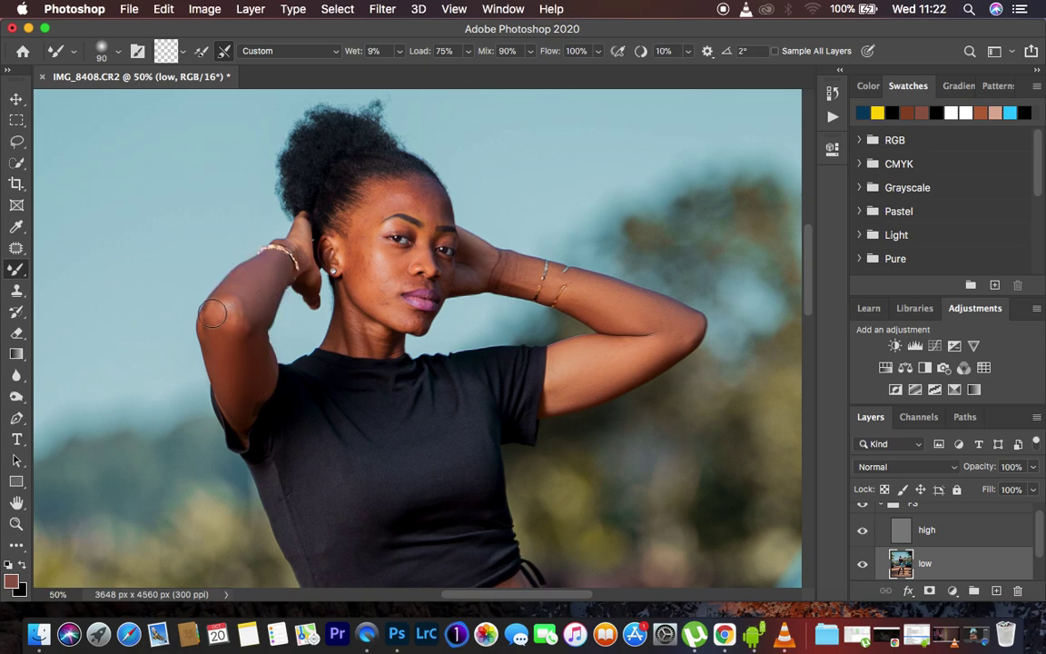
mouse_move(242, 330)
left_mouse_down()
mouse_move(251, 349)
mouse_move(254, 315)
mouse_move(225, 273)
mouse_move(215, 313)
mouse_move(227, 346)
left_mouse_up()
mouse_move(252, 278)
left_mouse_down()
mouse_move(266, 266)
mouse_move(245, 304)
left_mouse_up()
mouse_move(234, 382)
left_mouse_down()
mouse_move(238, 399)
mouse_move(207, 289)
mouse_move(264, 263)
mouse_move(259, 292)
left_mouse_up()
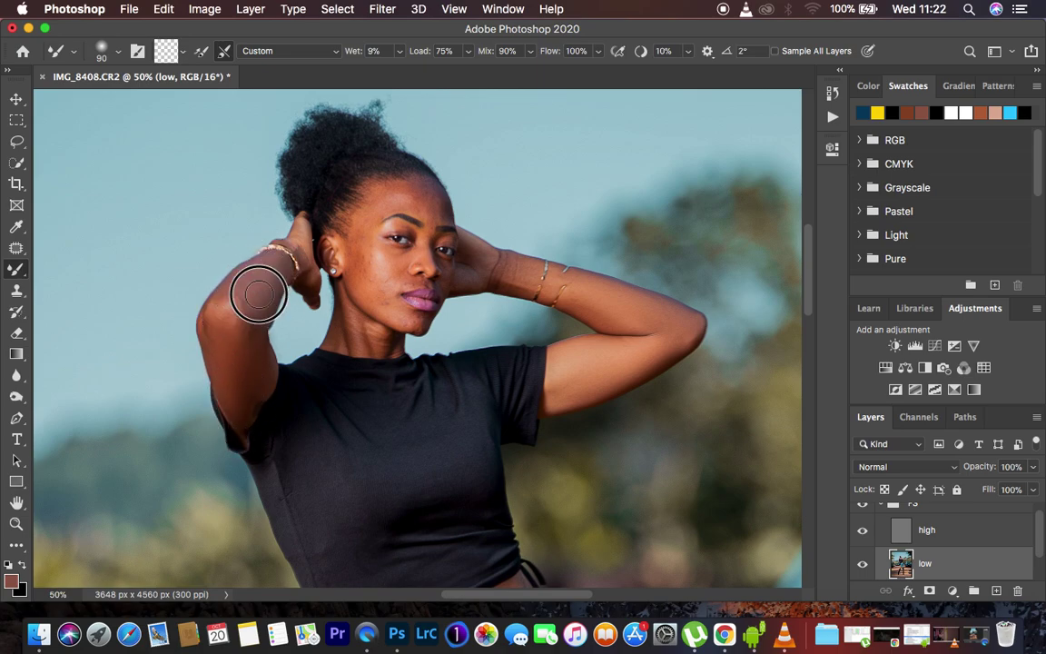
Compare the portrait before and after the skin smoothing by toggling the FS group's visibility
left_click(864, 513)
left_click(864, 512)
left_click(863, 512)
left_click(863, 512)
left_click(863, 512)
left_click(864, 512)
left_click(863, 512)
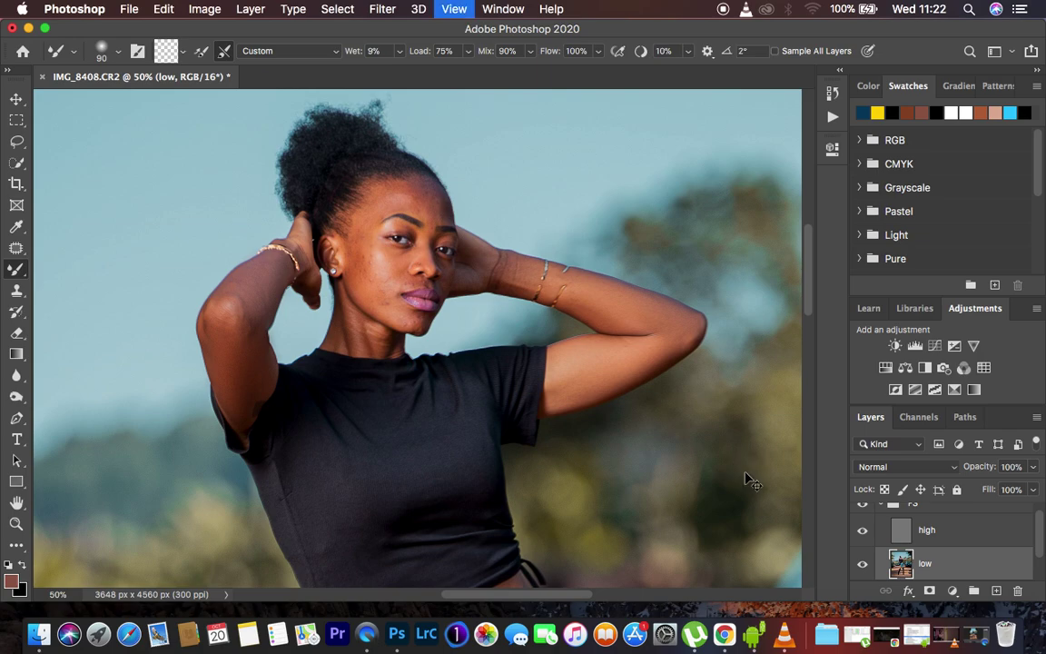
key("super+minus")
key("super+minus")
key("super+minus")
key("super+minus")
key("super+minus")
key("super+minus")
key("super+equal")
key("super+equal")
key("super+equal")
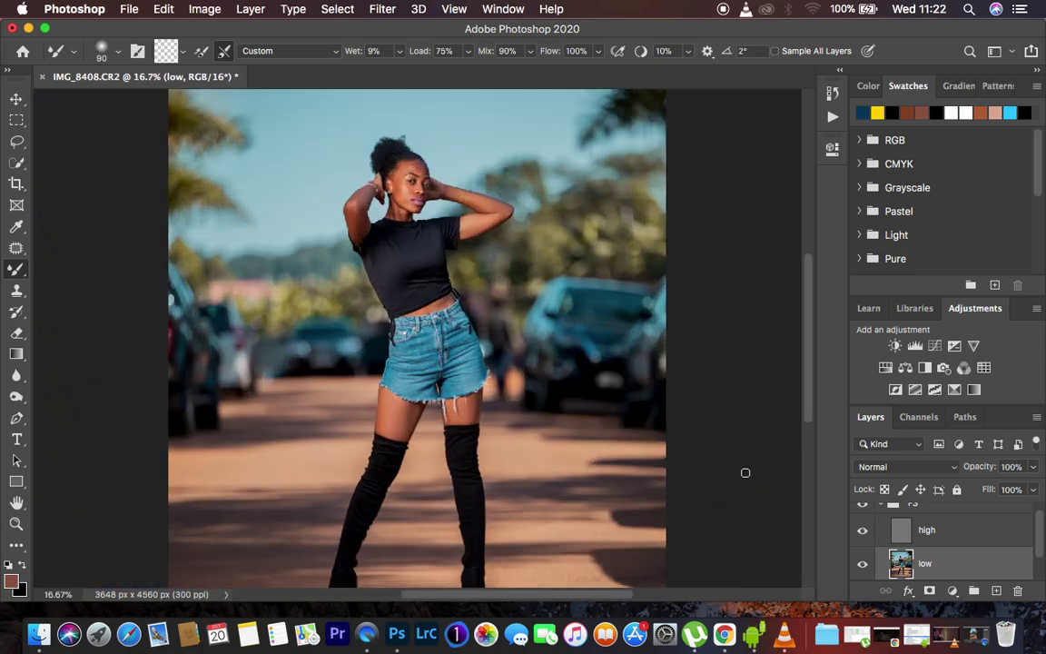
left_click(864, 512)
left_click(864, 511)
Hide the high layer and smooth the temple and outer cheek on the low layer with the Mixer Brush at size 70
key("super+equal")
key("super+equal")
key("super+equal")
scroll(585, 295, "up", 10)
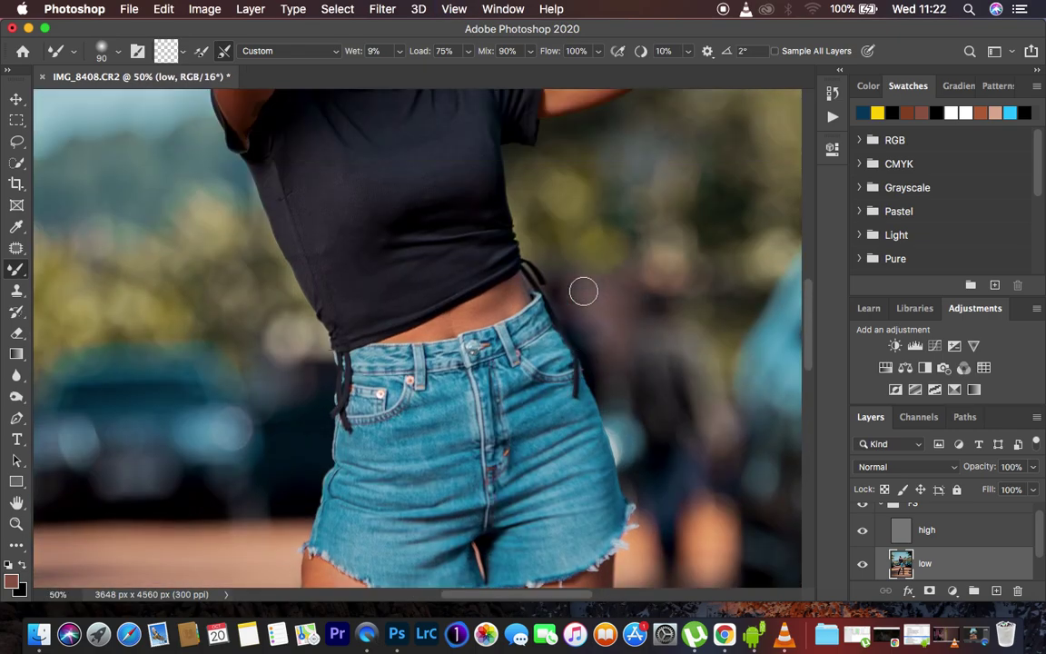
key("super+equal")
key("super+equal")
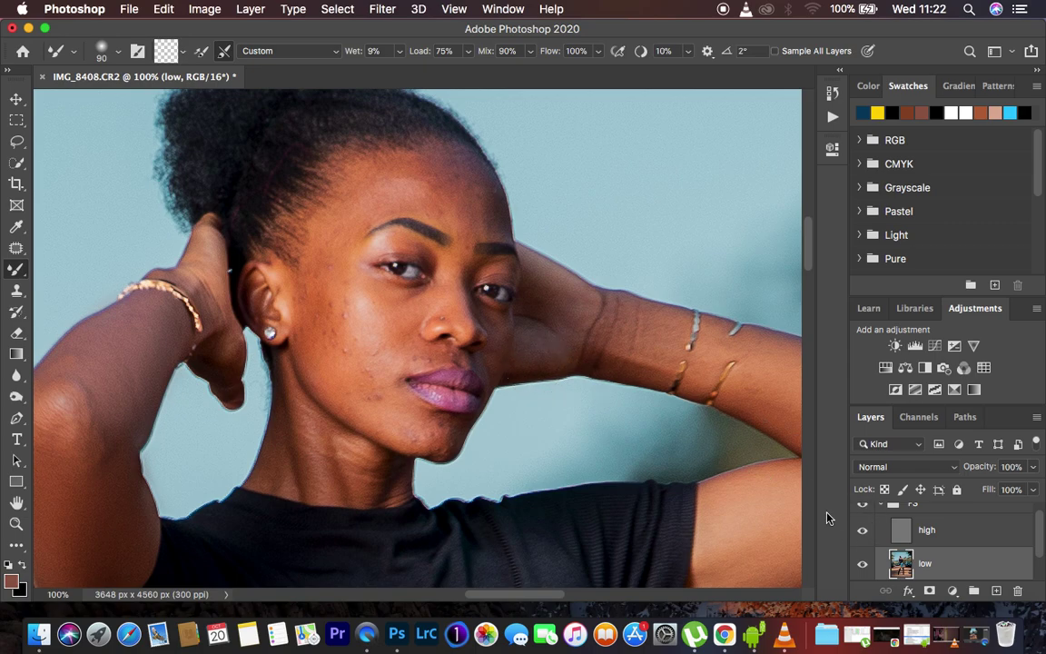
left_click(863, 534)
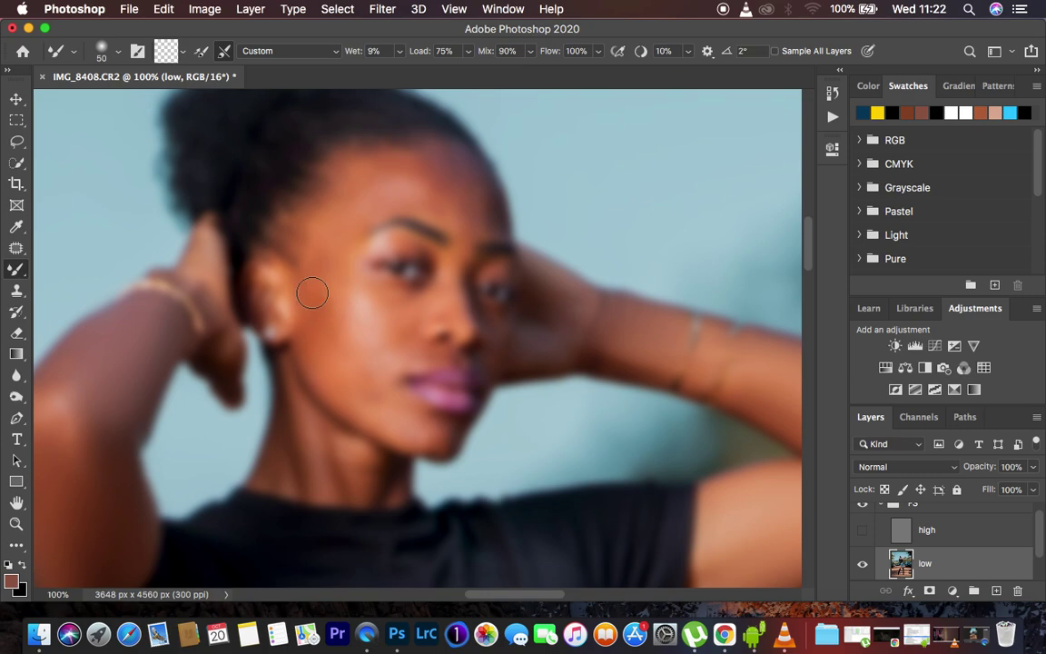
mouse_move(320, 285)
left_mouse_down()
mouse_move(338, 343)
mouse_move(321, 277)
left_mouse_up()
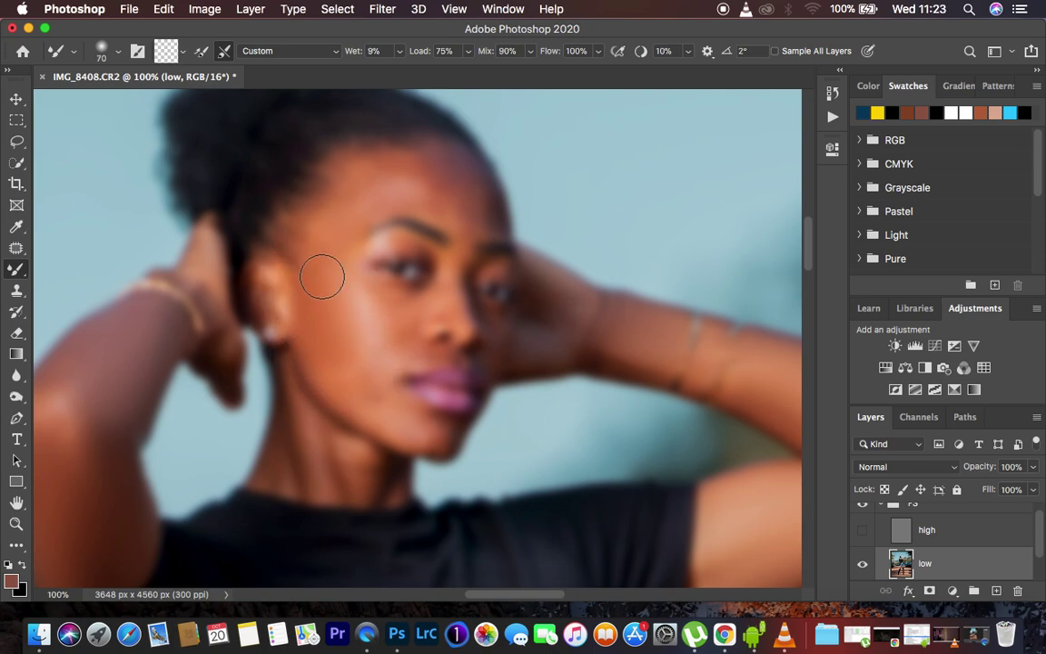
mouse_move(324, 231)
left_mouse_down()
mouse_move(325, 245)
mouse_move(362, 151)
mouse_move(402, 191)
mouse_move(402, 159)
mouse_move(434, 163)
mouse_move(465, 198)
mouse_move(488, 200)
mouse_move(476, 187)
mouse_move(451, 191)
mouse_move(423, 159)
mouse_move(413, 170)
mouse_move(380, 164)
mouse_move(357, 177)
mouse_move(334, 249)
mouse_move(340, 327)
mouse_move(381, 405)
mouse_move(317, 342)
mouse_move(339, 355)
left_mouse_up()
Blend the remaining face and neck skin on the low layer with a smaller Mixer Brush down to size 45
key("bracketleft")
mouse_move(408, 420)
left_mouse_down()
mouse_move(445, 434)
mouse_move(406, 382)
left_mouse_up()
mouse_move(397, 308)
left_mouse_down()
mouse_move(402, 324)
mouse_move(379, 294)
mouse_move(398, 328)
mouse_move(380, 364)
mouse_move(364, 362)
mouse_move(356, 302)
mouse_move(376, 343)
mouse_move(350, 291)
mouse_move(340, 330)
mouse_move(372, 368)
mouse_move(338, 318)
left_mouse_up()
mouse_move(350, 261)
left_mouse_down()
mouse_move(392, 290)
mouse_move(418, 327)
left_mouse_up()
mouse_move(451, 282)
left_mouse_down()
mouse_move(458, 216)
mouse_move(435, 185)
mouse_move(485, 200)
mouse_move(502, 361)
mouse_move(431, 353)
mouse_move(453, 354)
mouse_move(373, 376)
mouse_move(445, 431)
mouse_move(440, 438)
mouse_move(308, 414)
mouse_move(328, 485)
mouse_move(317, 442)
mouse_move(331, 470)
mouse_move(338, 441)
mouse_move(357, 480)
mouse_move(368, 454)
mouse_move(340, 446)
mouse_move(350, 482)
mouse_move(385, 485)
left_mouse_up()
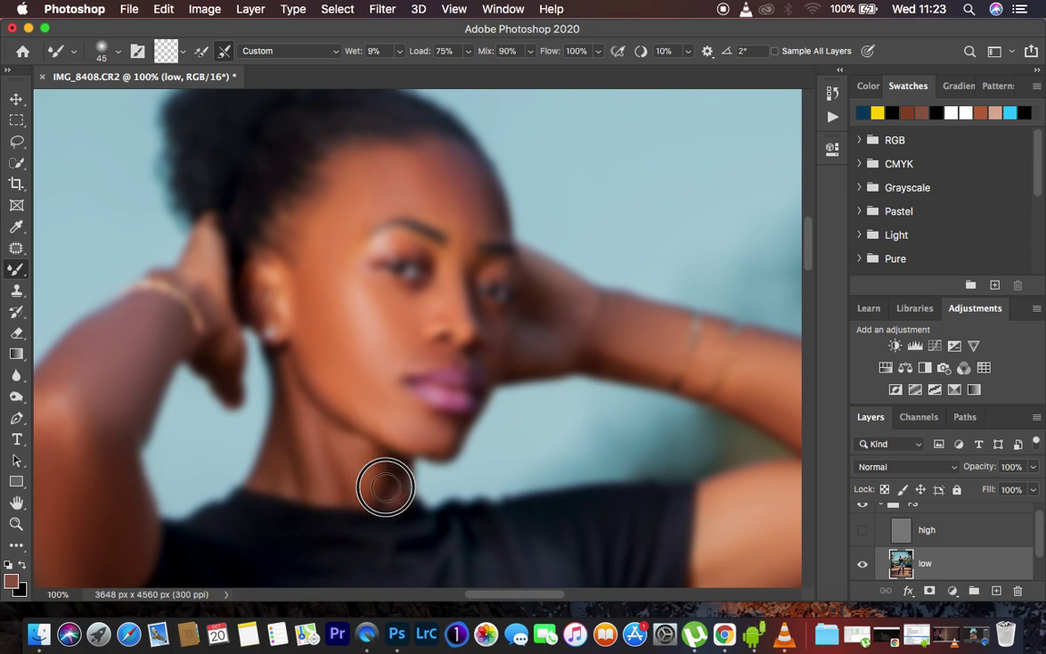
mouse_move(290, 444)
left_mouse_down()
mouse_move(285, 437)
mouse_move(298, 444)
mouse_move(290, 389)
mouse_move(298, 286)
mouse_move(319, 238)
mouse_move(304, 218)
left_mouse_up()
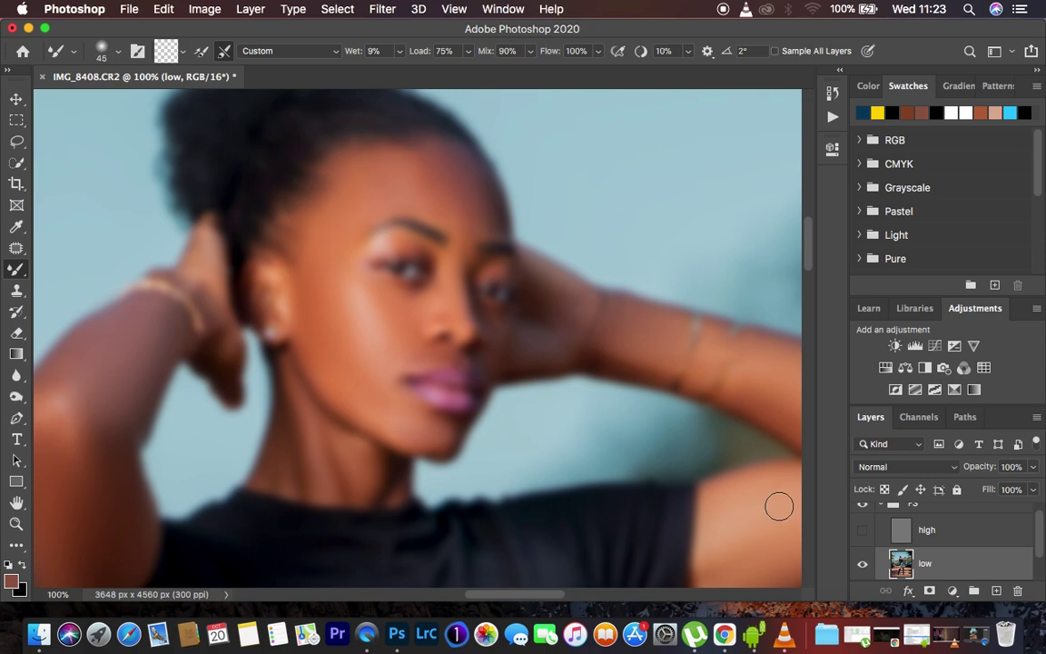
Show the high layer again and check the smoothed face in the wider portrait
left_click(863, 534)
key("super+minus")
key("super+minus")
key("super+minus")
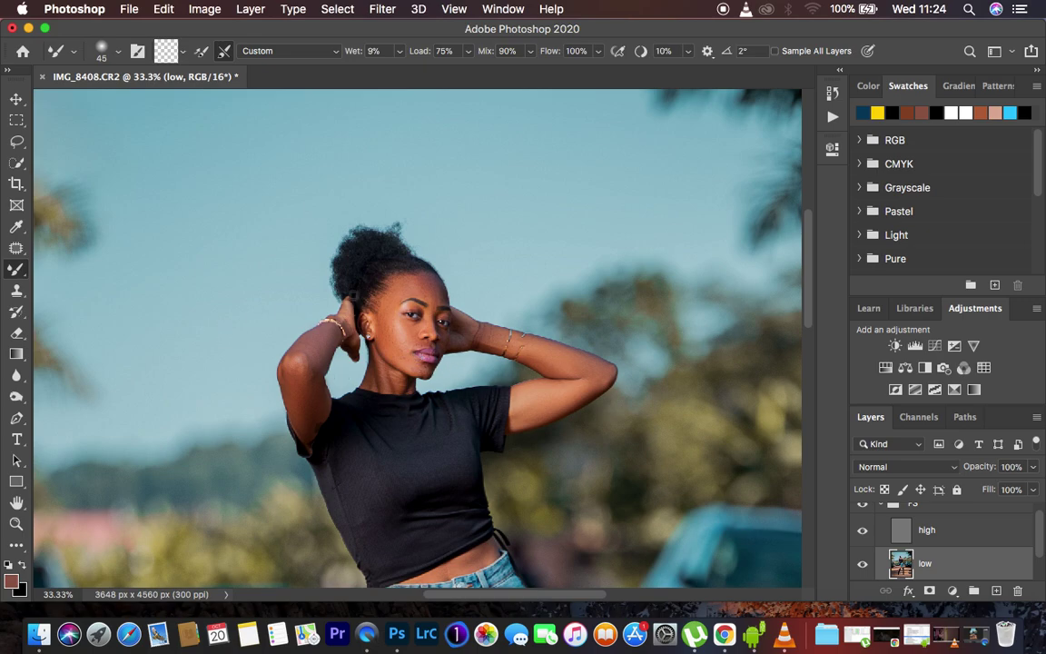
Select the forehead with a 22 px feathered Lasso on the low layer and apply a Gaussian Blur of about 14.8 pixels
left_click(17, 144)
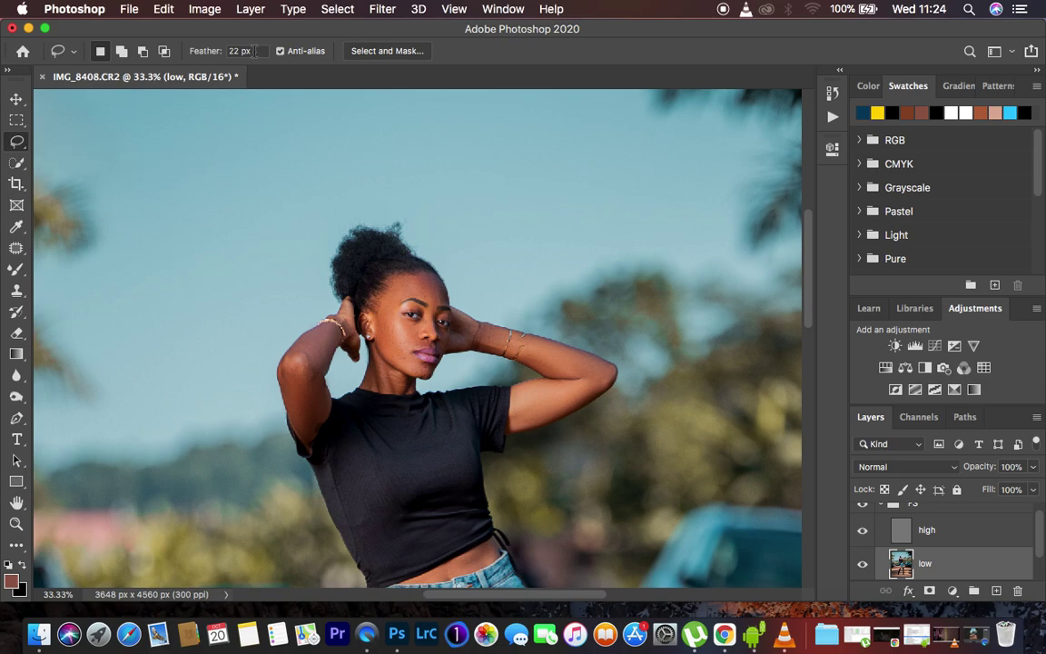
key("super+equal")
key("super+equal")
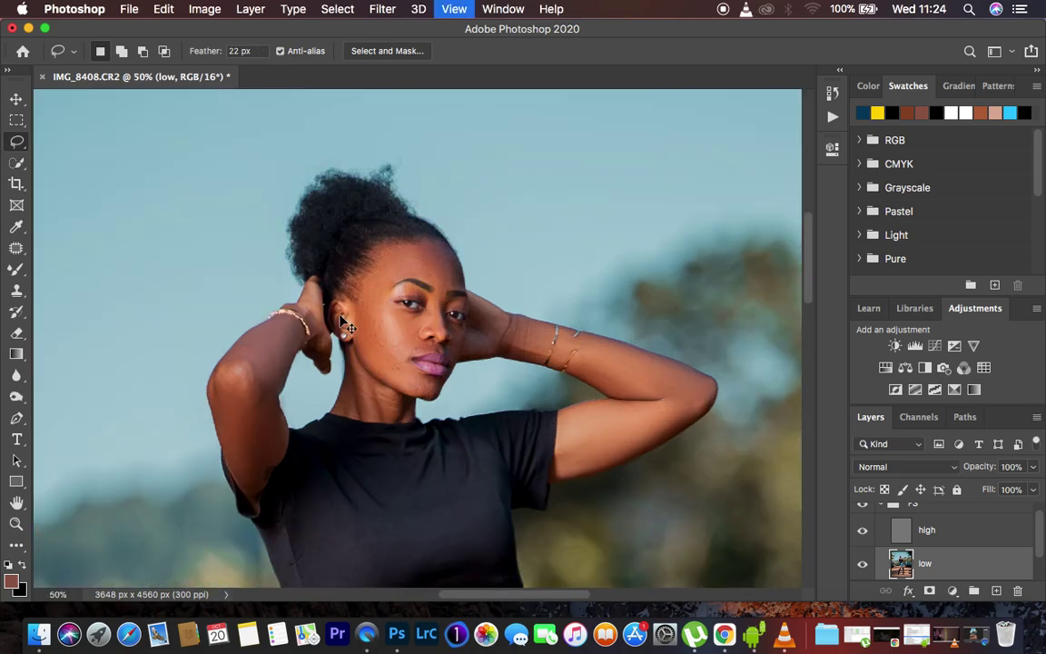
mouse_move(445, 211)
left_mouse_down()
mouse_move(383, 216)
mouse_move(355, 248)
mouse_move(354, 284)
mouse_move(409, 256)
mouse_move(451, 277)
mouse_move(468, 265)
mouse_move(445, 212)
left_mouse_up()
left_click(380, 11)
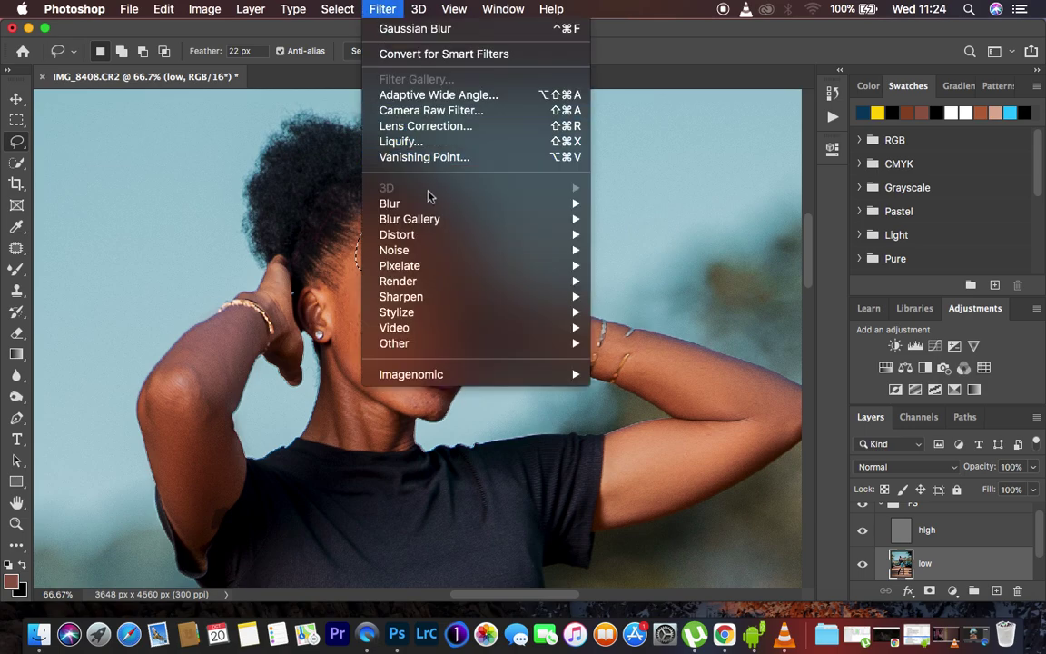
mouse_move(448, 206)
left_click(644, 266)
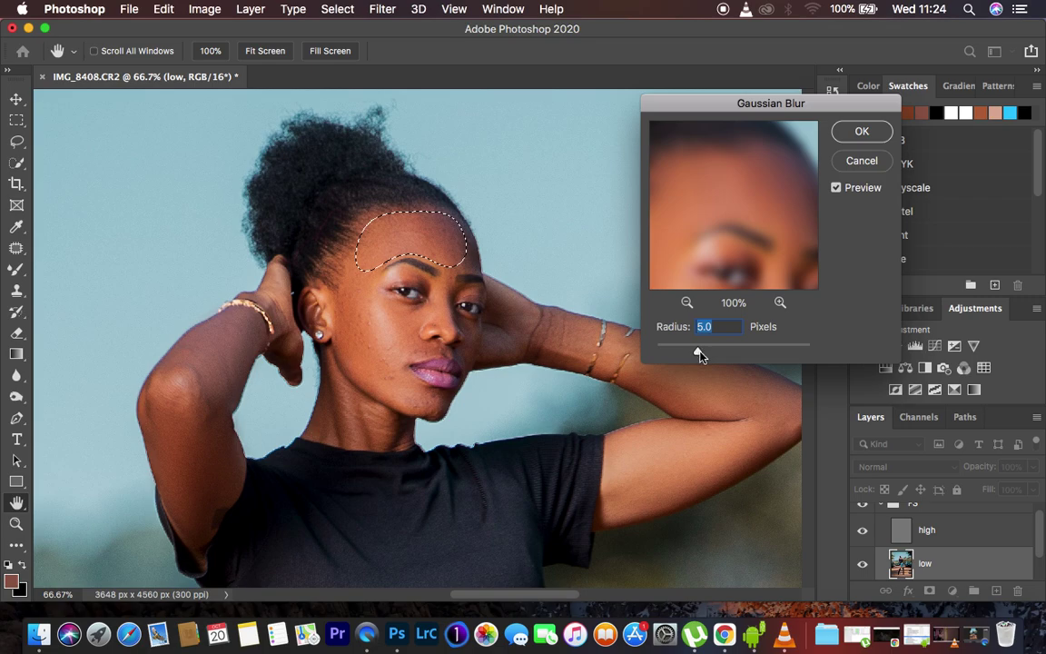
left_click_drag(698, 354, 723, 352)
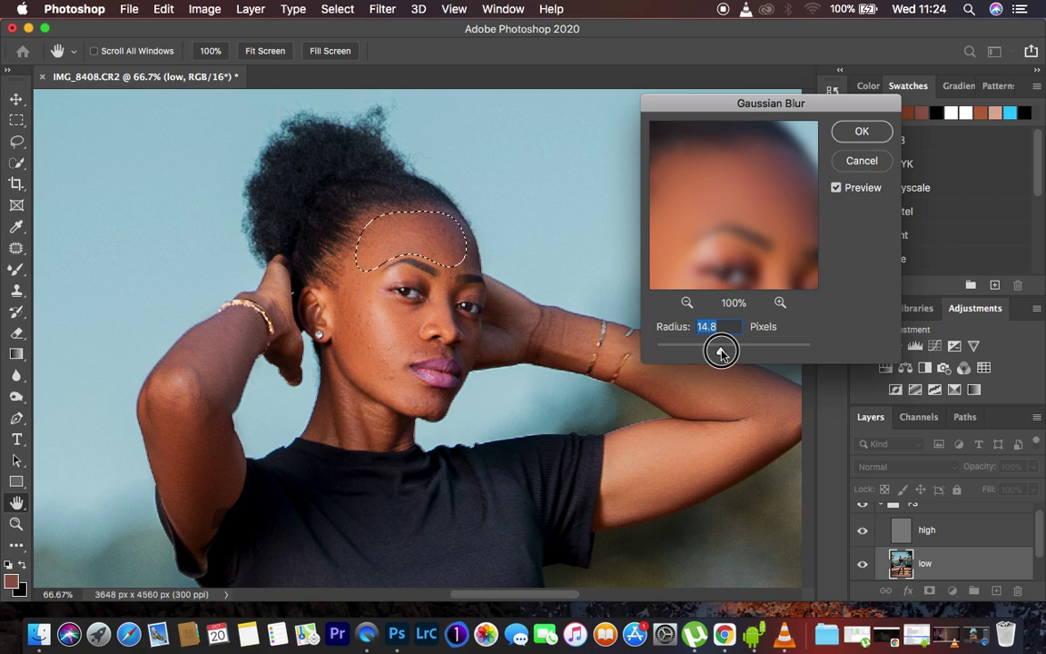
left_click(857, 137)
Lasso the outer cheek beside the ear, repeat the Gaussian Blur on it and deselect
key("l")
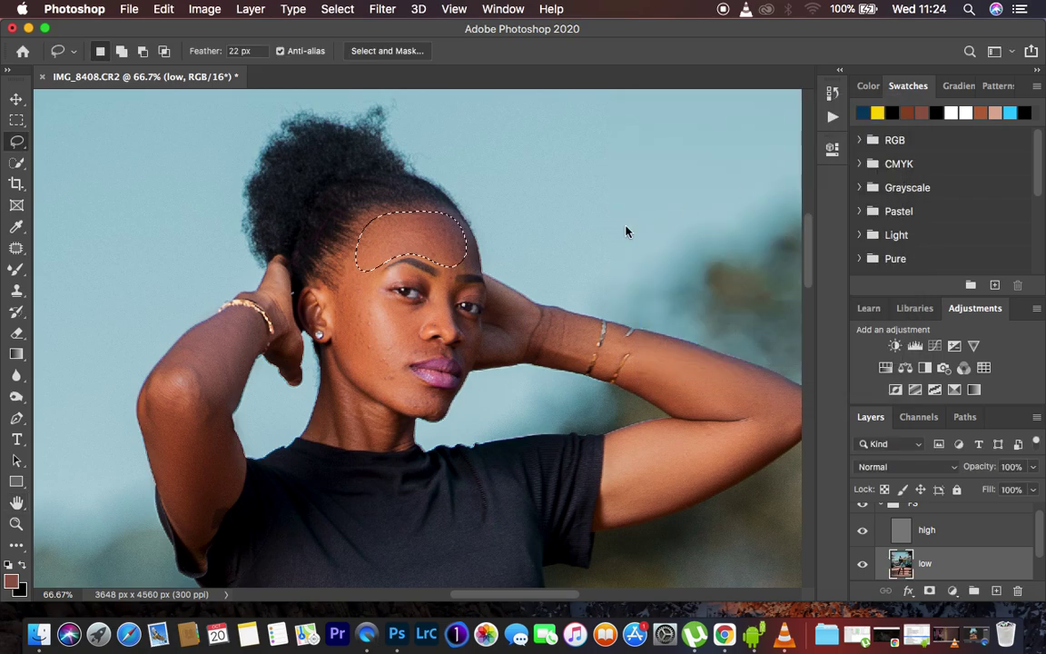
left_click(338, 287)
mouse_move(338, 287)
left_mouse_down()
mouse_move(336, 331)
mouse_move(356, 379)
mouse_move(387, 391)
mouse_move(398, 385)
mouse_move(392, 358)
mouse_move(363, 299)
left_mouse_up()
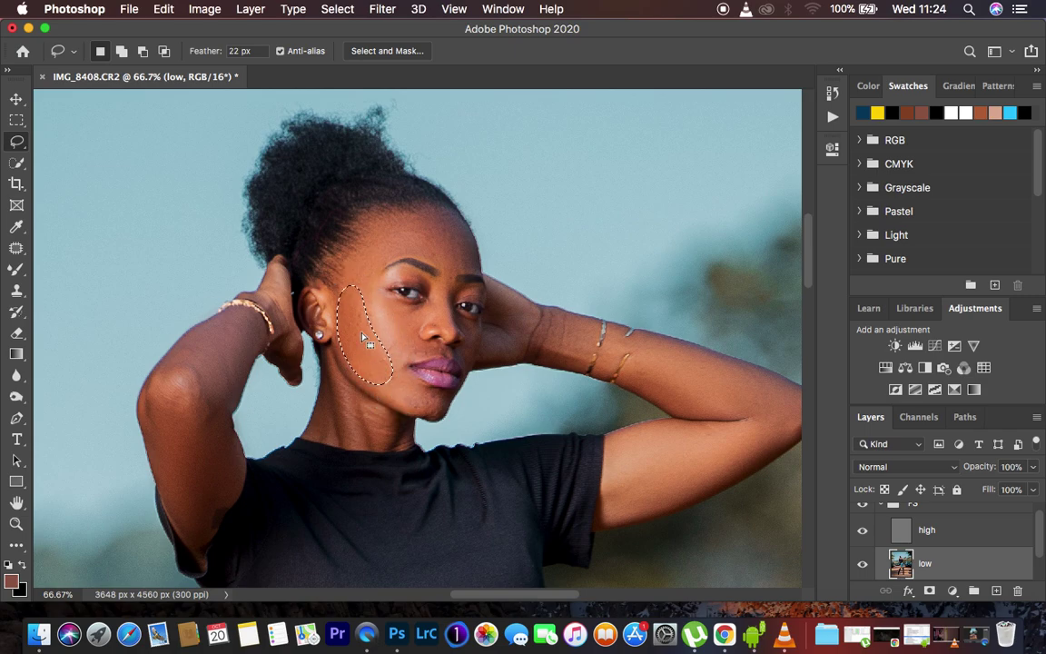
right_click(366, 340)
left_click(443, 549)
key("ctrl+d")
Lasso the inner cheek beside the nose and the chin area below the lips, repeating the Gaussian Blur on each
mouse_move(389, 299)
left_mouse_down()
mouse_move(399, 336)
mouse_move(390, 364)
mouse_move(438, 351)
mouse_move(407, 306)
left_mouse_up()
right_click(411, 323)
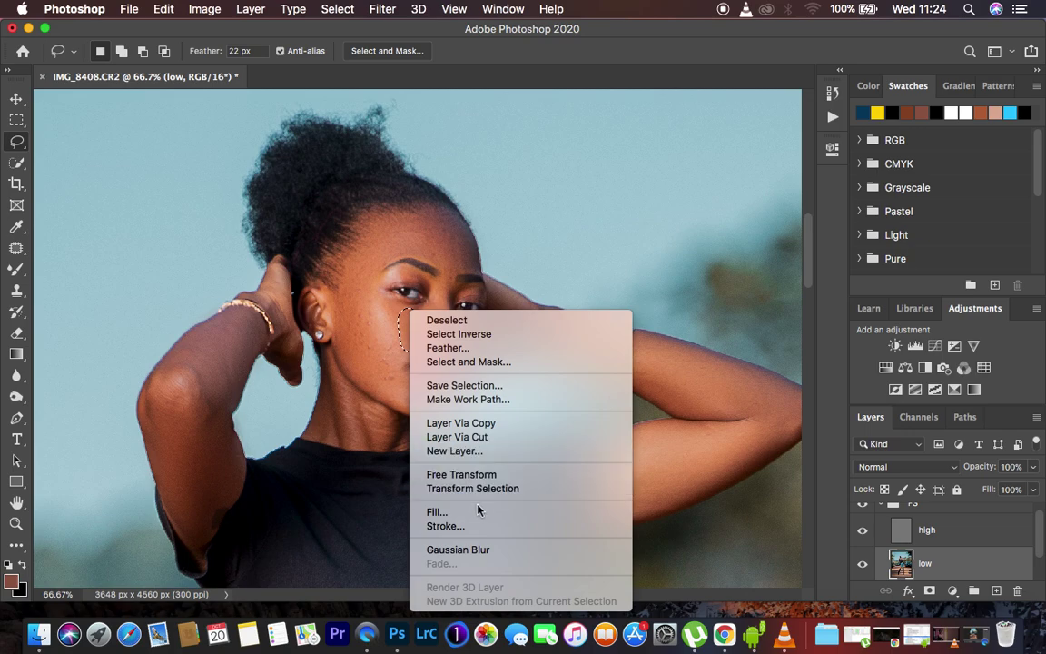
left_click(513, 545)
mouse_move(393, 369)
left_mouse_down()
mouse_move(407, 403)
mouse_move(440, 409)
mouse_move(445, 396)
mouse_move(407, 376)
left_mouse_up()
right_click(421, 398)
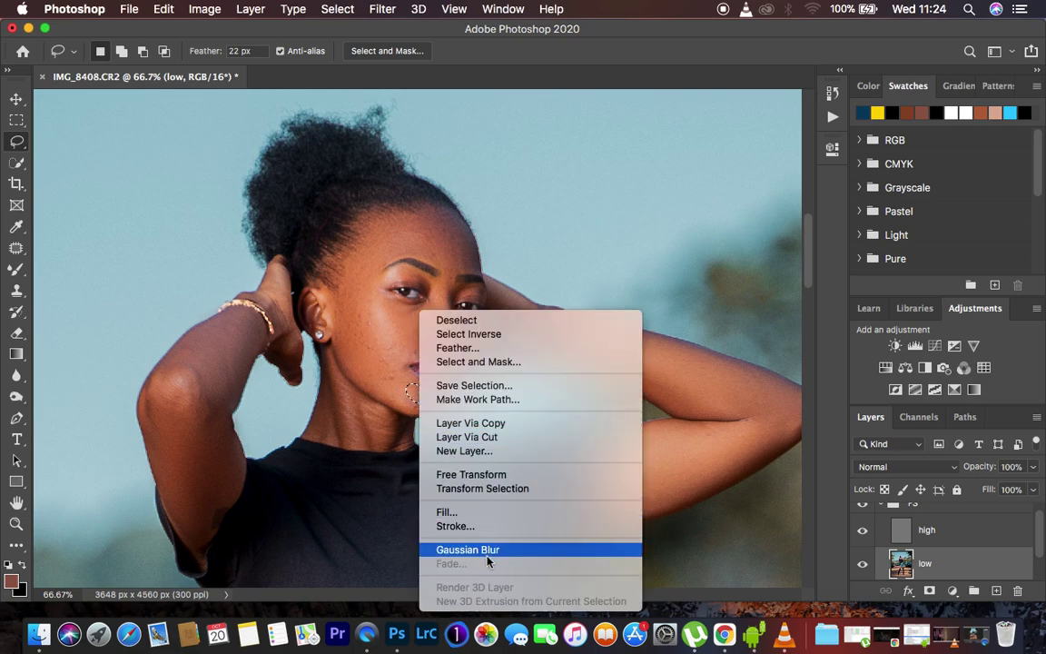
left_click(465, 548)
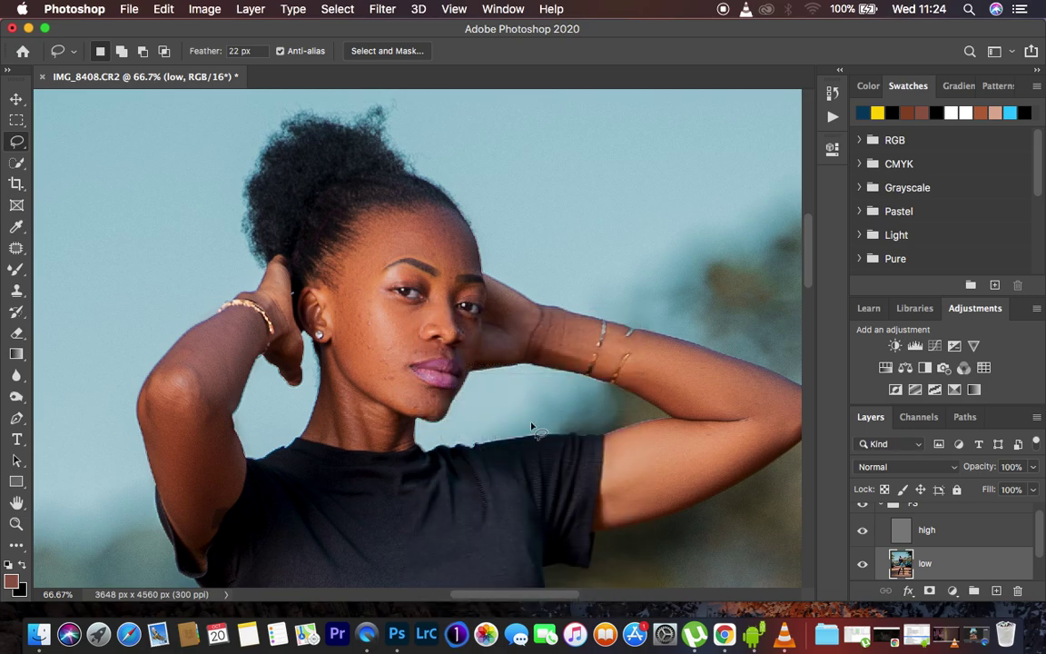
Check the blurred skin in the full-body view of the portrait
key("super+minus")
key("super+minus")
key("super+minus")
key("super+minus")
key("super+minus")
key("super+minus")
key("super+equal")
key("super+equal")
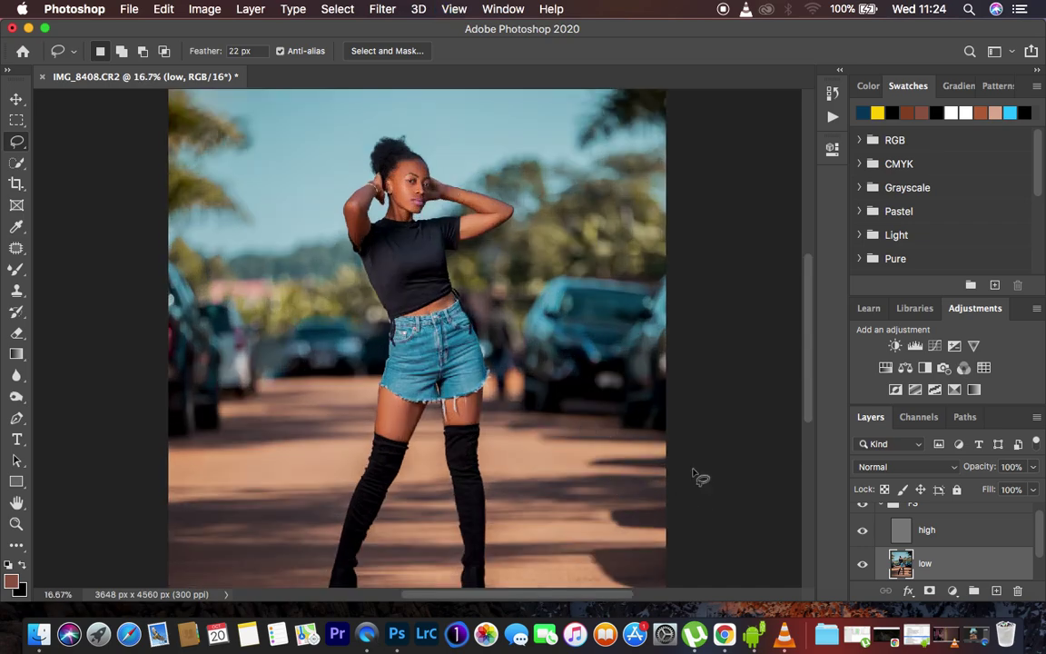
Clone clean skin texture over the mid-cheek blemishes on the high layer using the Clone Stamp at size 15
left_click(904, 533)
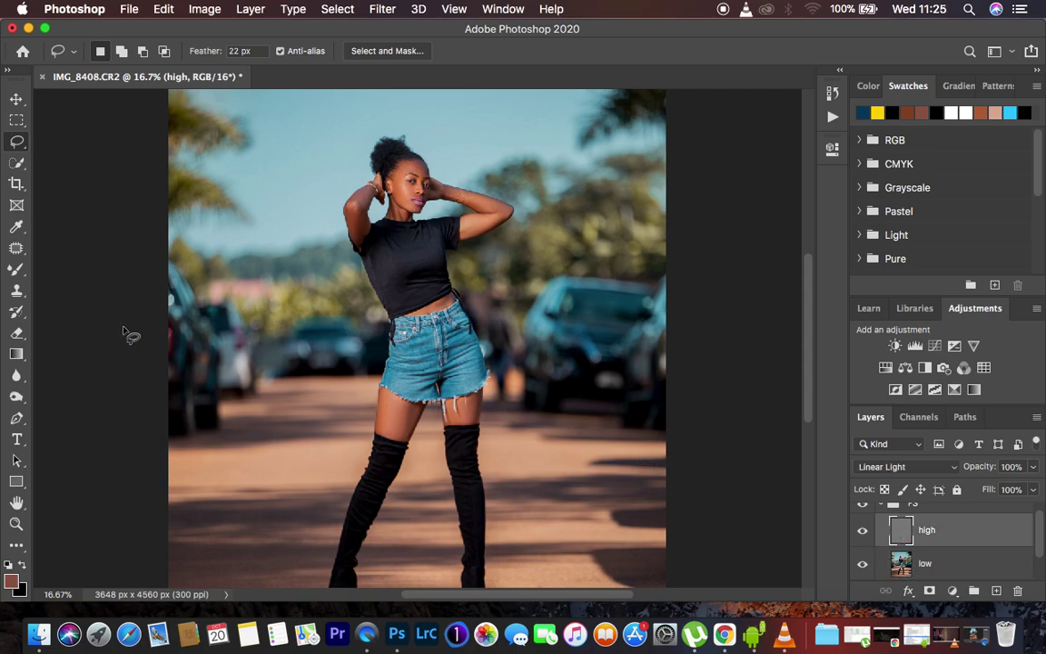
left_click(17, 290)
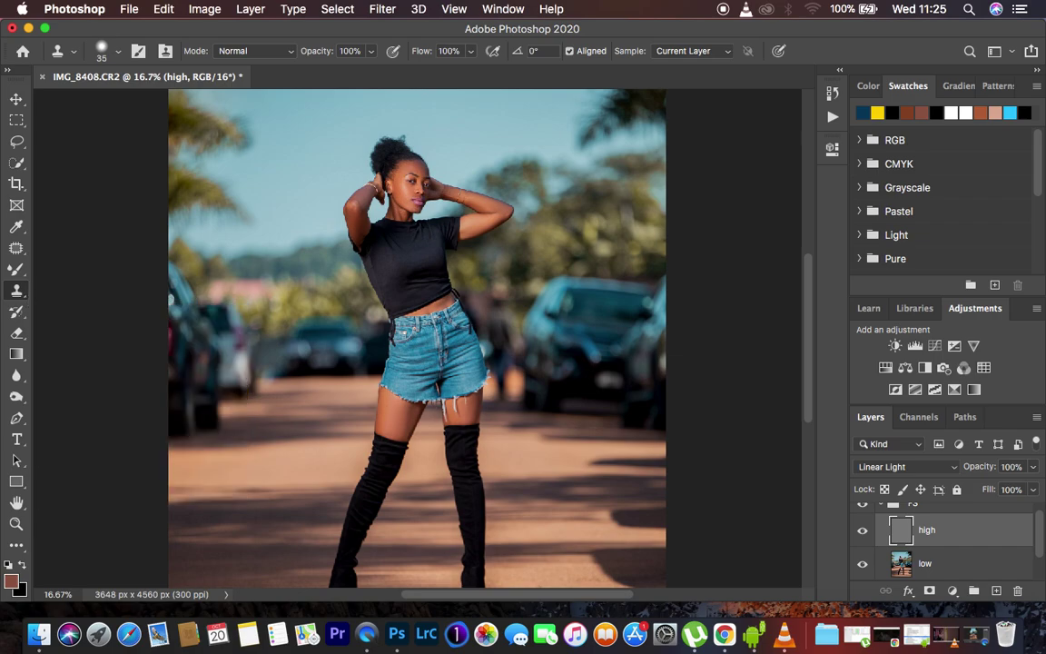
key("super+equal")
key("super+equal")
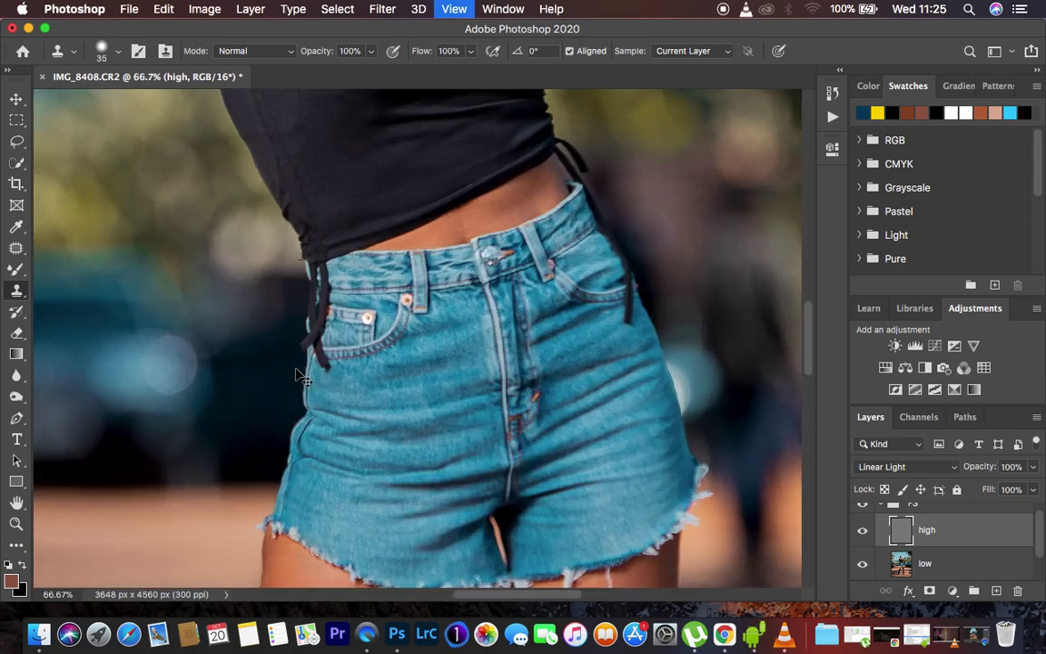
scroll(297, 371, "down", 10)
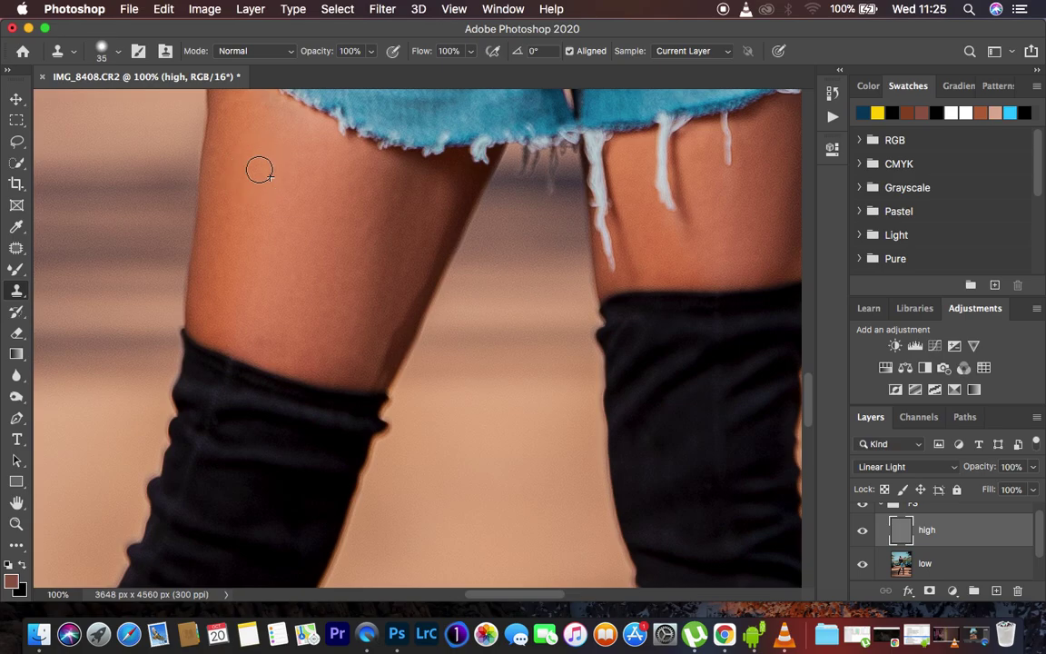
scroll(574, 194, "up", 5)
scroll(573, 194, "up", 20)
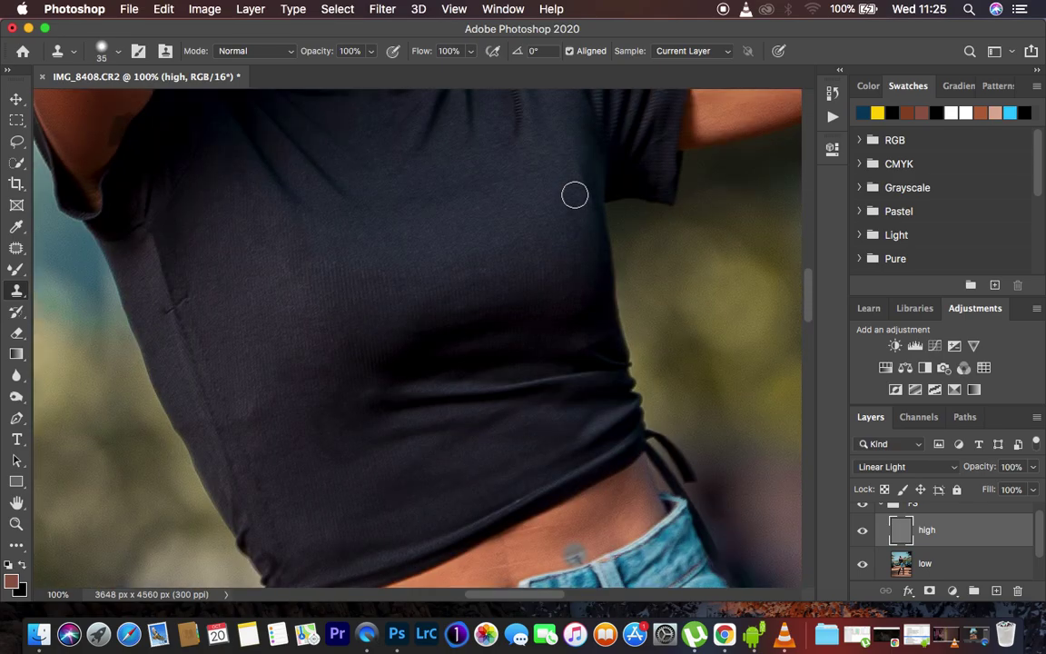
key("super+equal")
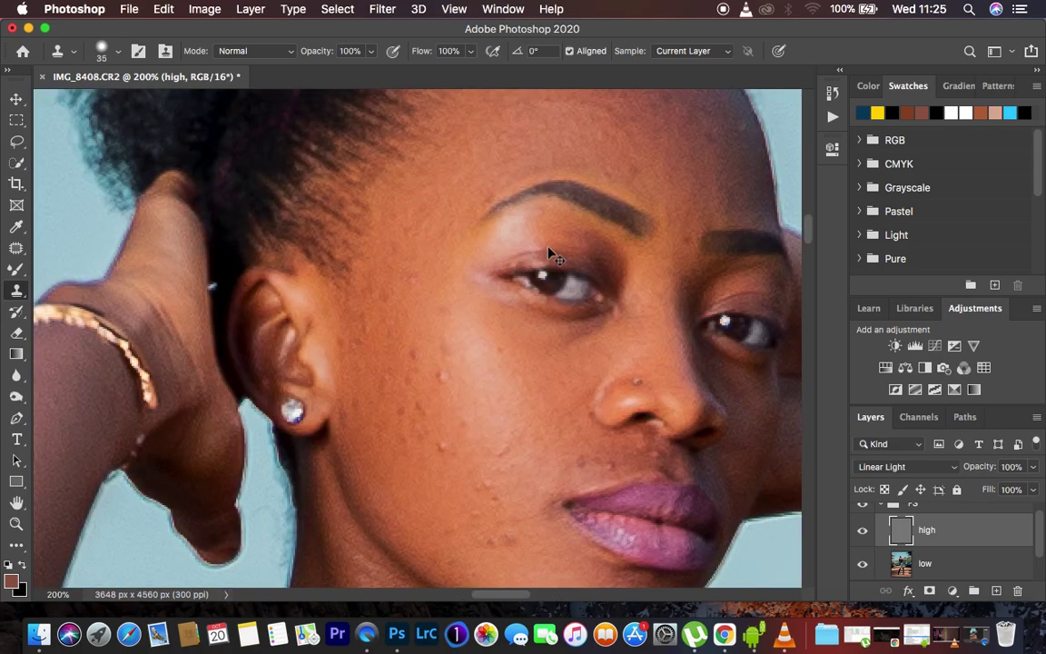
key("bracketleft")
key("bracketleft")
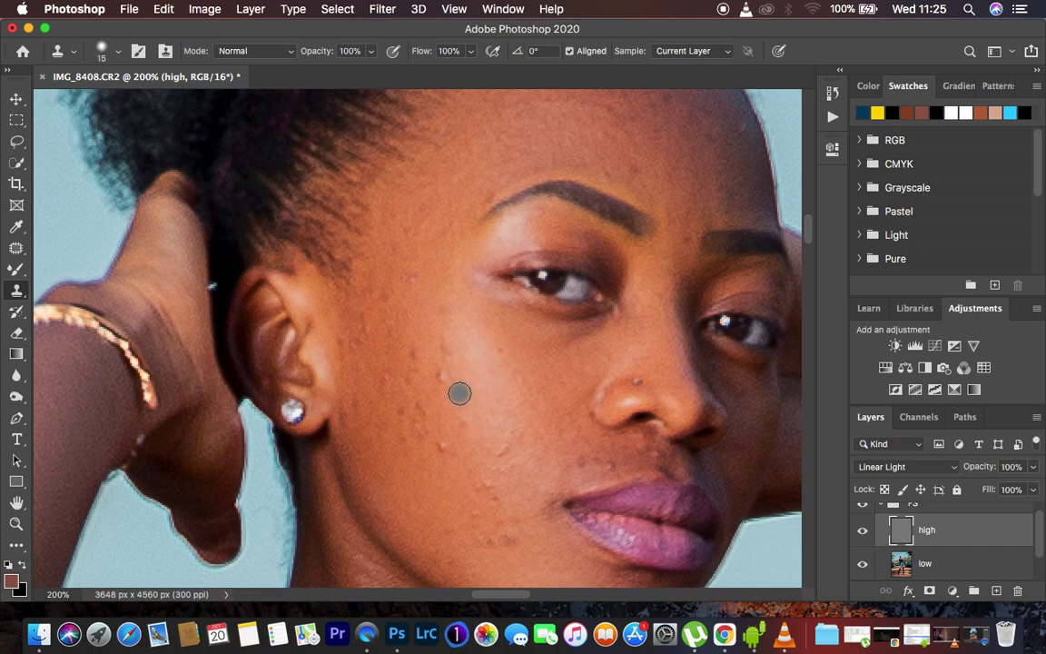
left_click(458, 391, "alt")
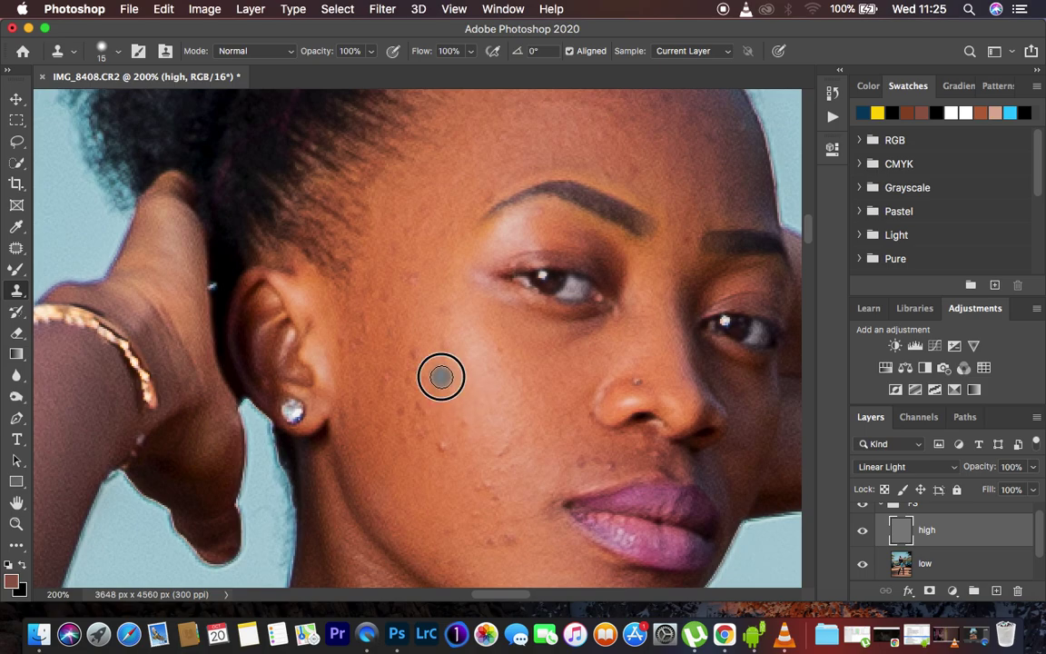
mouse_move(442, 308)
left_mouse_down()
mouse_move(434, 357)
mouse_move(416, 352)
mouse_move(434, 380)
mouse_move(414, 377)
mouse_move(423, 408)
left_mouse_up()
Clone away the blemishes on the lower cheek and near the ear, enlarging the stamp brush to 20
left_click(424, 430, "alt")
mouse_move(454, 422)
left_mouse_down()
mouse_move(482, 436)
mouse_move(516, 486)
mouse_move(483, 484)
mouse_move(499, 487)
mouse_move(498, 502)
mouse_move(534, 542)
mouse_move(514, 537)
mouse_move(531, 529)
mouse_move(506, 520)
mouse_move(503, 546)
mouse_move(481, 547)
left_mouse_up()
left_click_drag(489, 497, 489, 496)
left_click(495, 459)
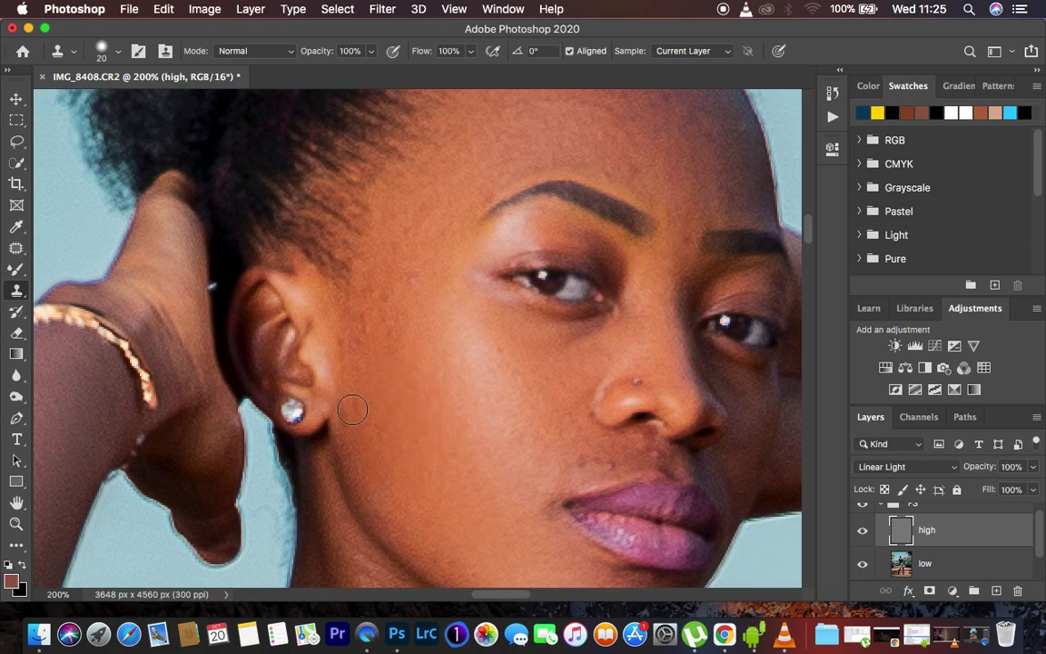
left_click(353, 395, "alt")
left_click(403, 362)
Clone smooth texture over the forehead between the eyebrows and over the spots above the upper lip
left_click(651, 175, "alt")
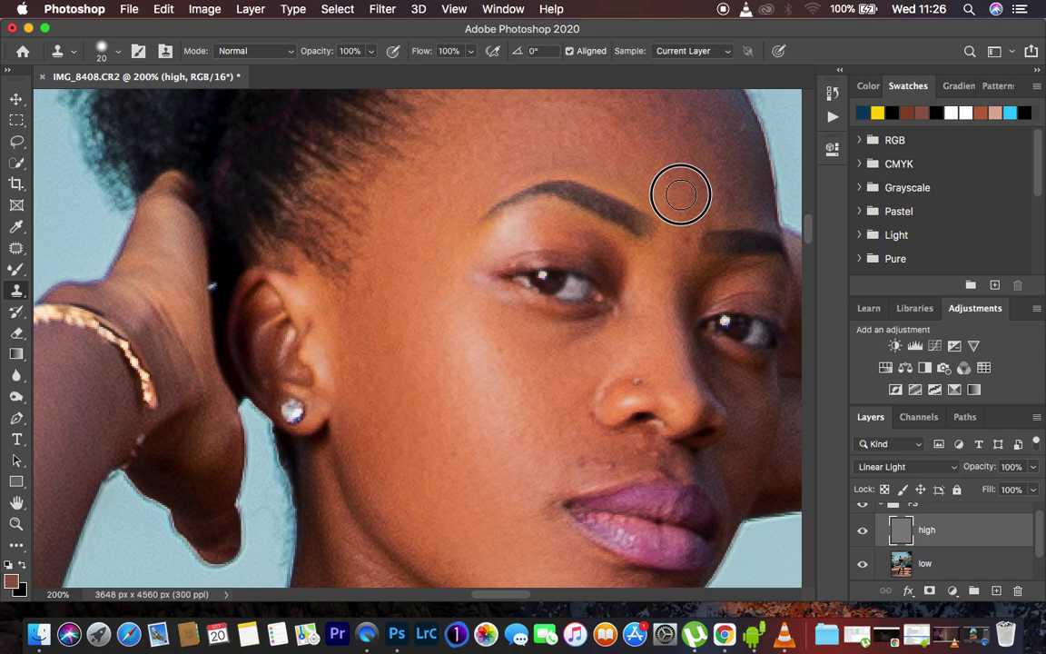
left_click(613, 447, "alt")
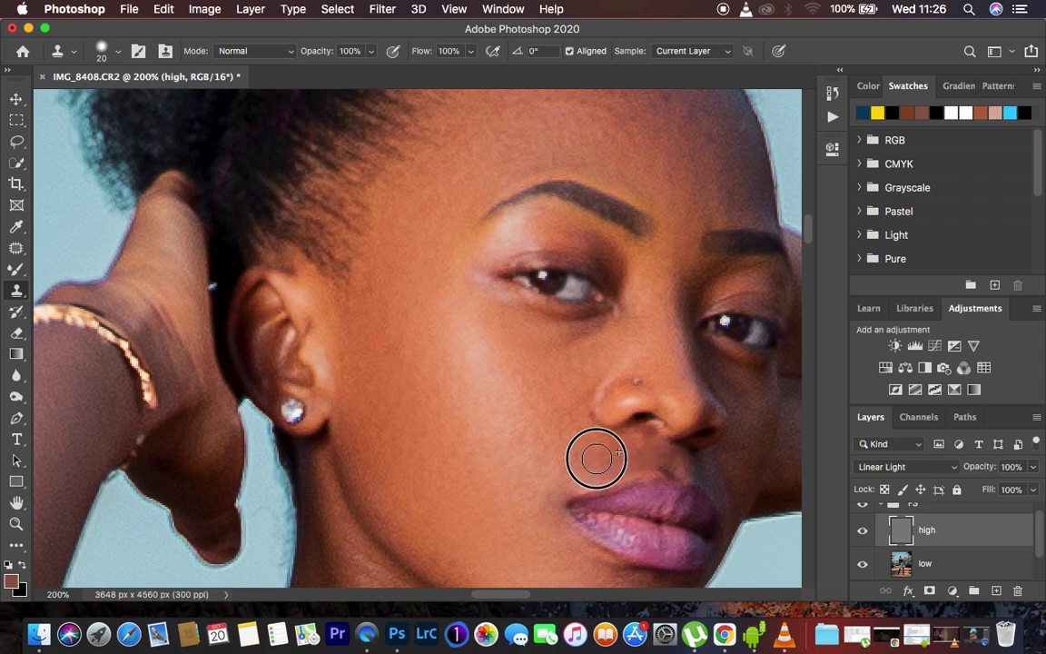
scroll(618, 292, "up", 5)
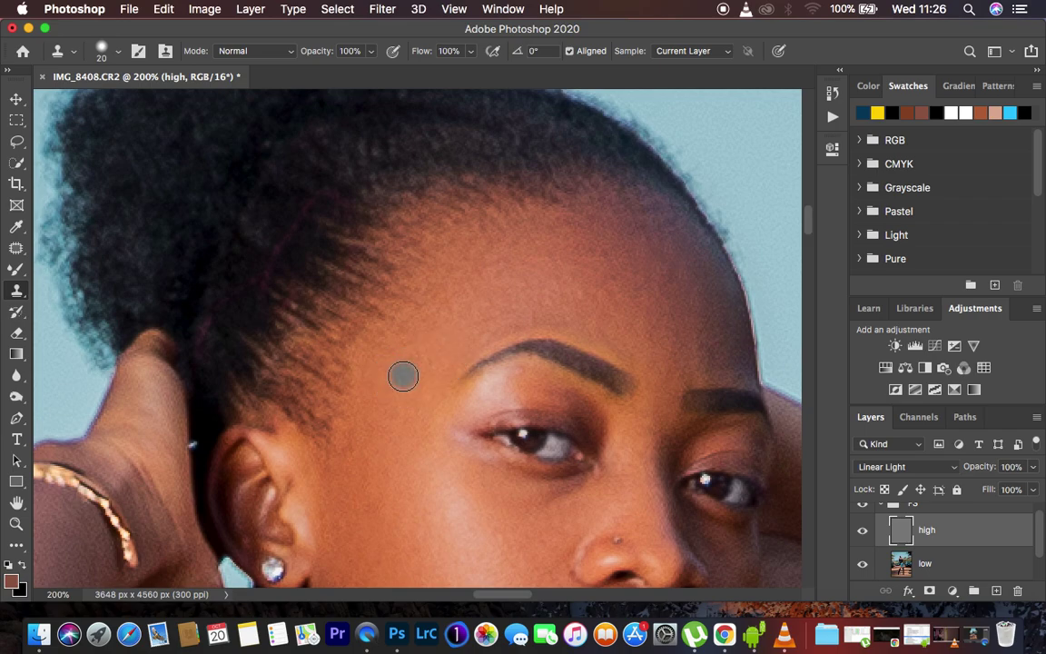
scroll(403, 376, "down", 5)
scroll(403, 376, "left", 5)
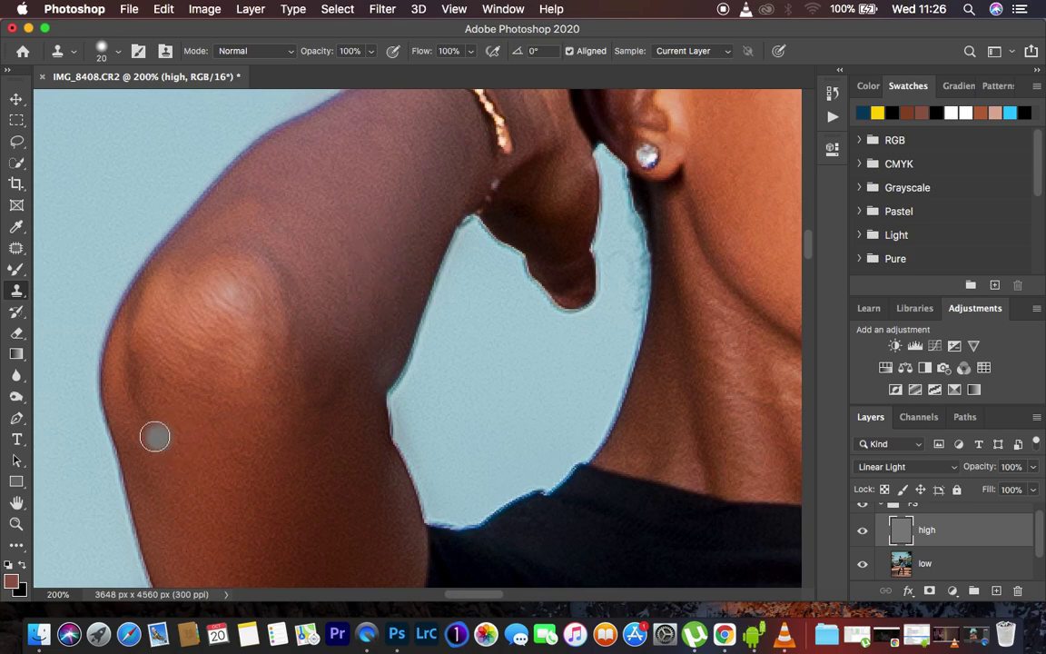
Collapse the FS group and toggle its visibility to compare the full portrait before and after the skin retouching
key("super+minus")
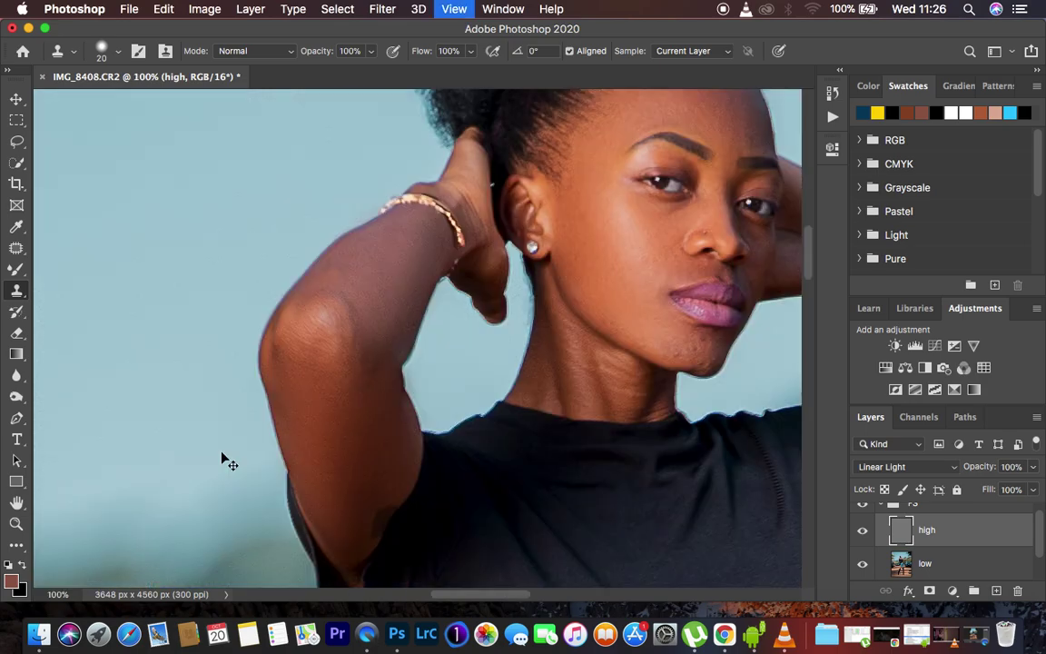
key("super+minus")
key("super+minus")
key("super+minus")
key("super+minus")
key("super+minus")
key("super+minus")
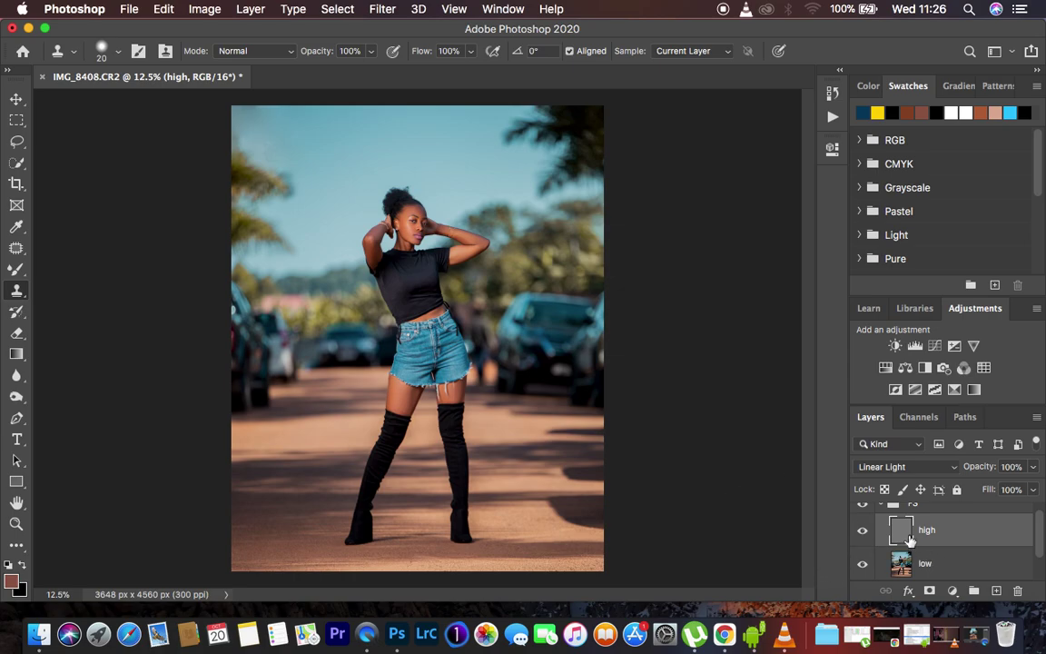
scroll(899, 529, "up", 1)
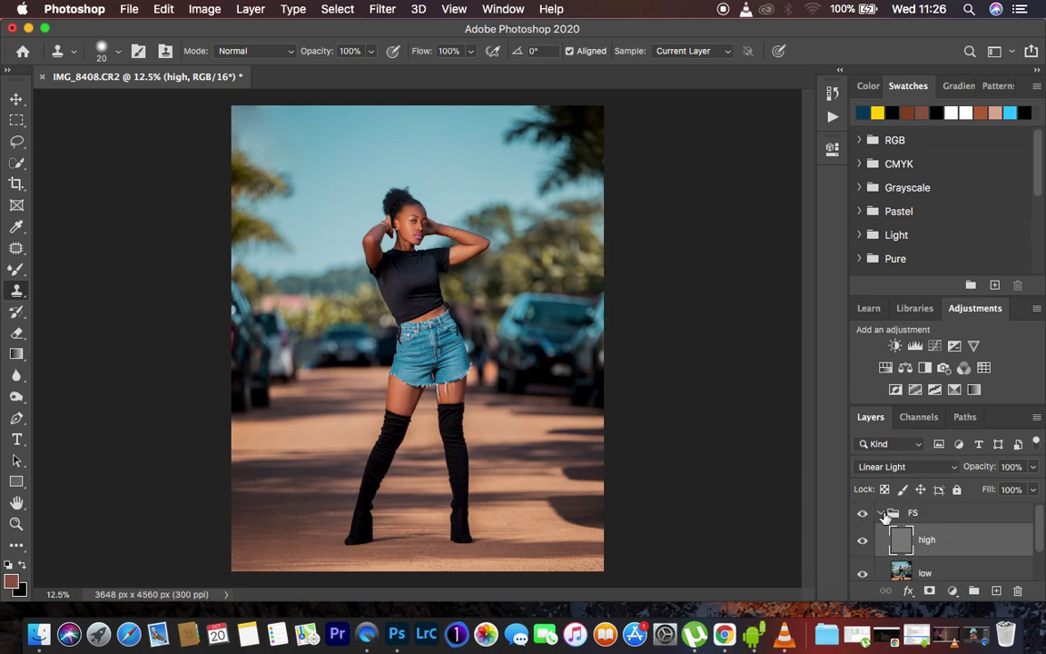
left_click(885, 514)
left_click(862, 513)
left_click(861, 514)
left_click(862, 513)
left_click(862, 514)
left_click(861, 513)
left_click(862, 513)
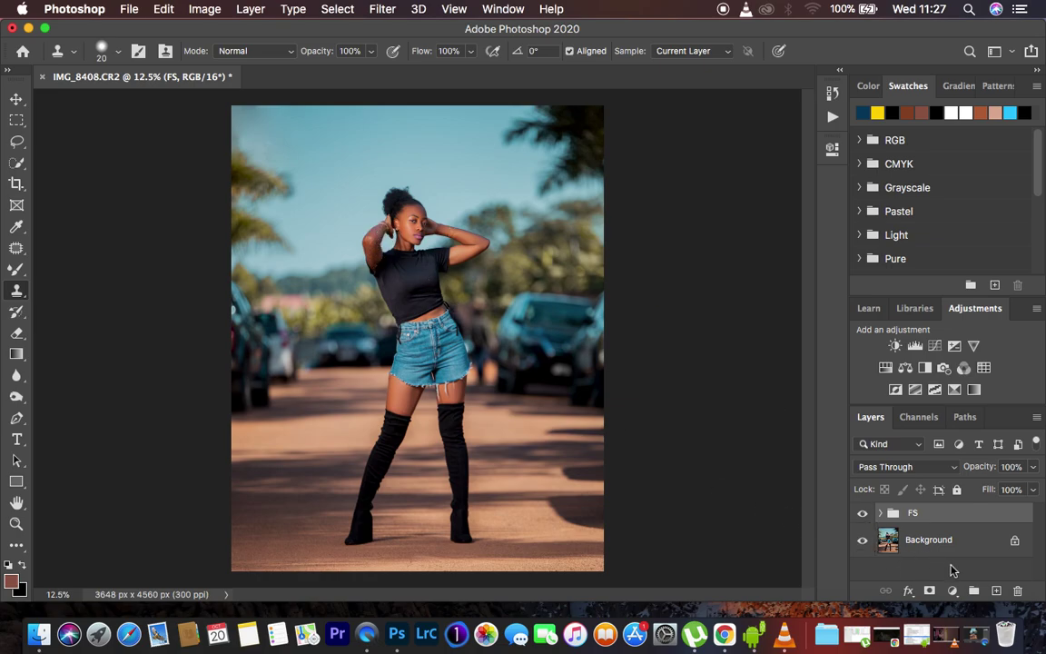
Add a Curves adjustment layer above the FS group and brighten the midtones from input 114 to output 133
left_click(952, 592)
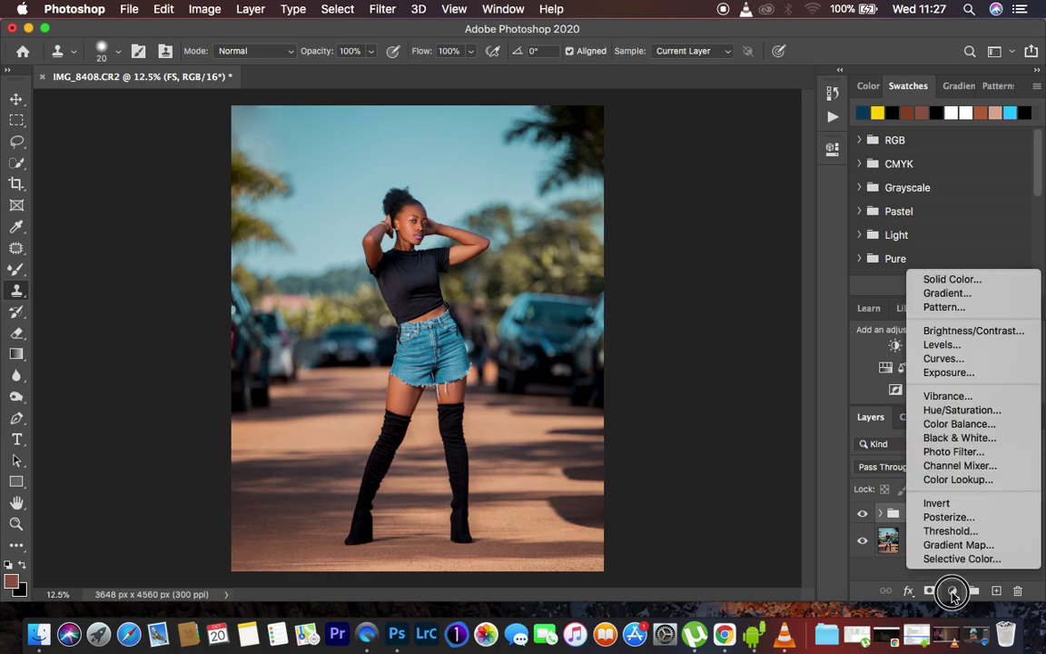
left_click(945, 358)
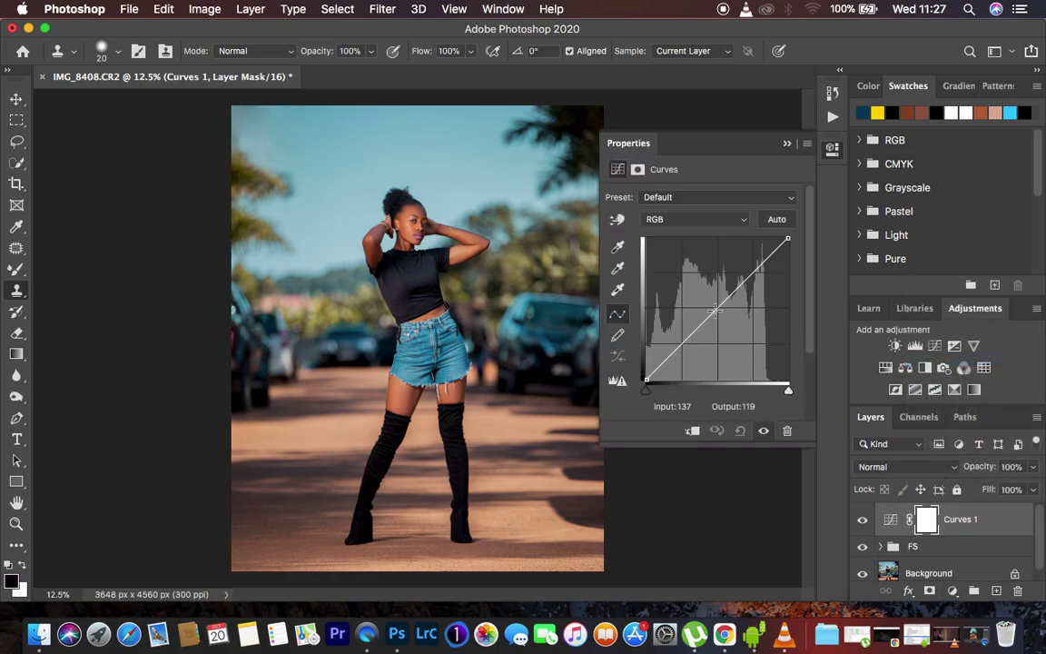
mouse_move(714, 309)
left_mouse_down()
mouse_move(705, 297)
mouse_move(708, 305)
left_mouse_up()
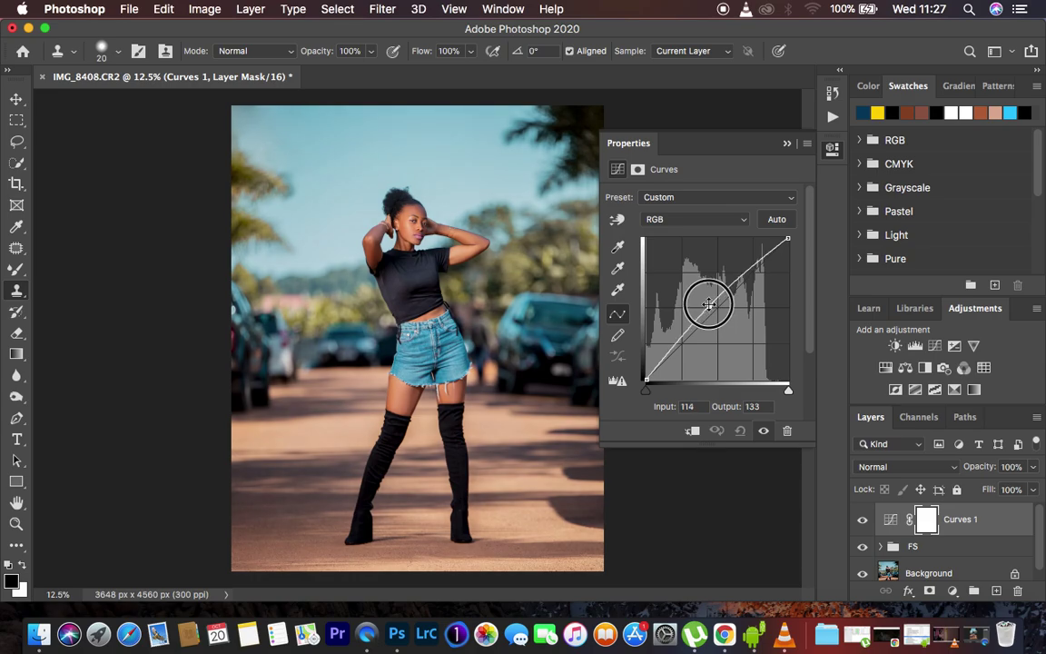
left_click(787, 144)
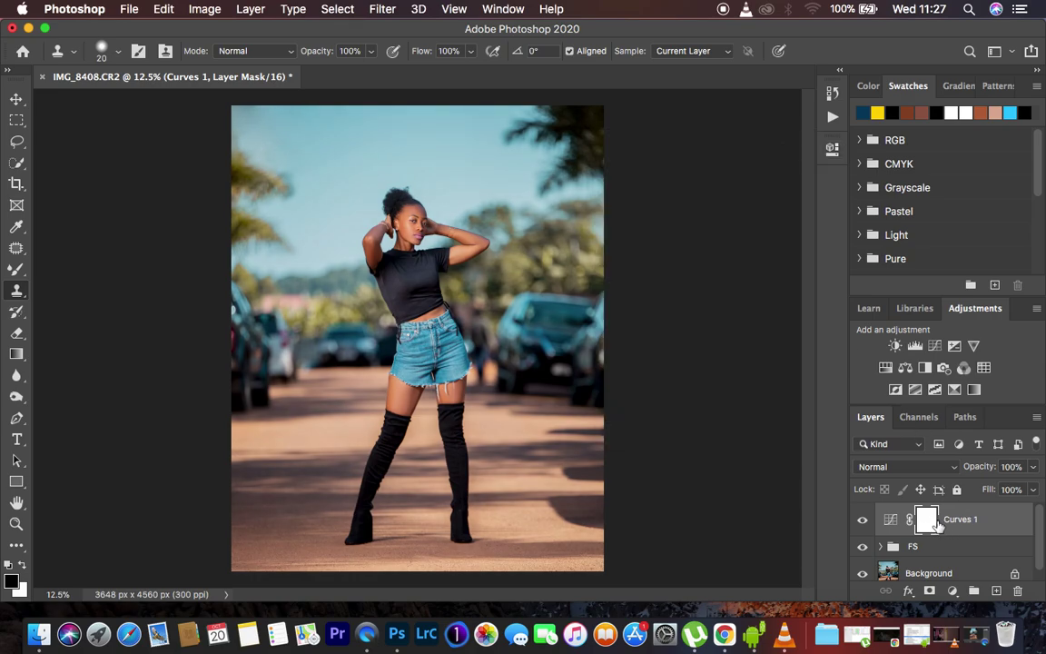
Invert the Curves layer's mask to black and switch to the regular Brush tool
key("super+i")
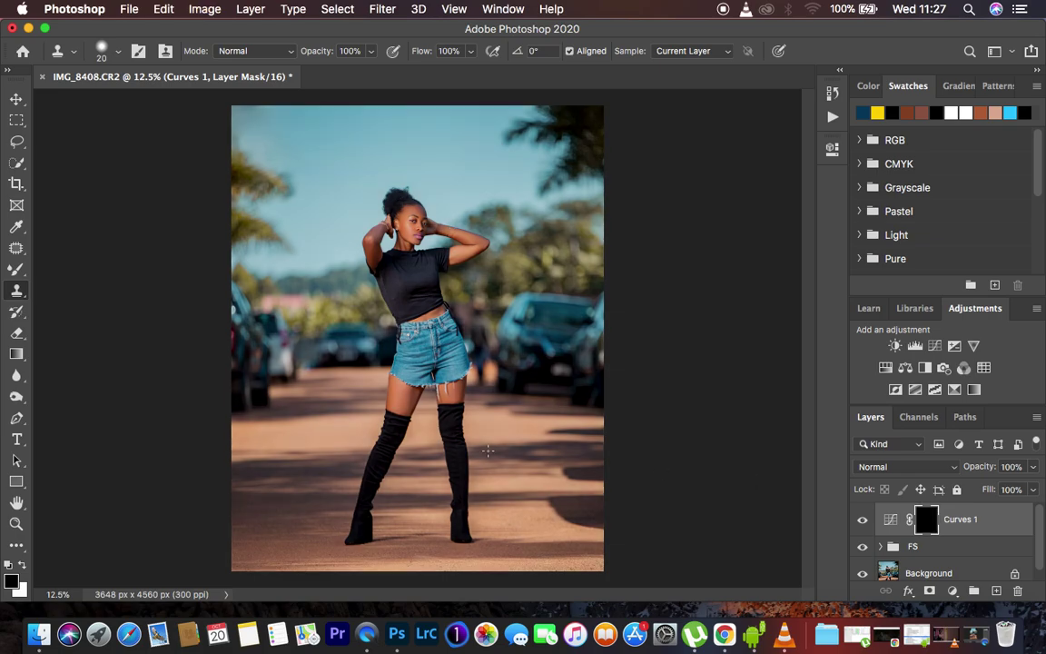
left_click(16, 269)
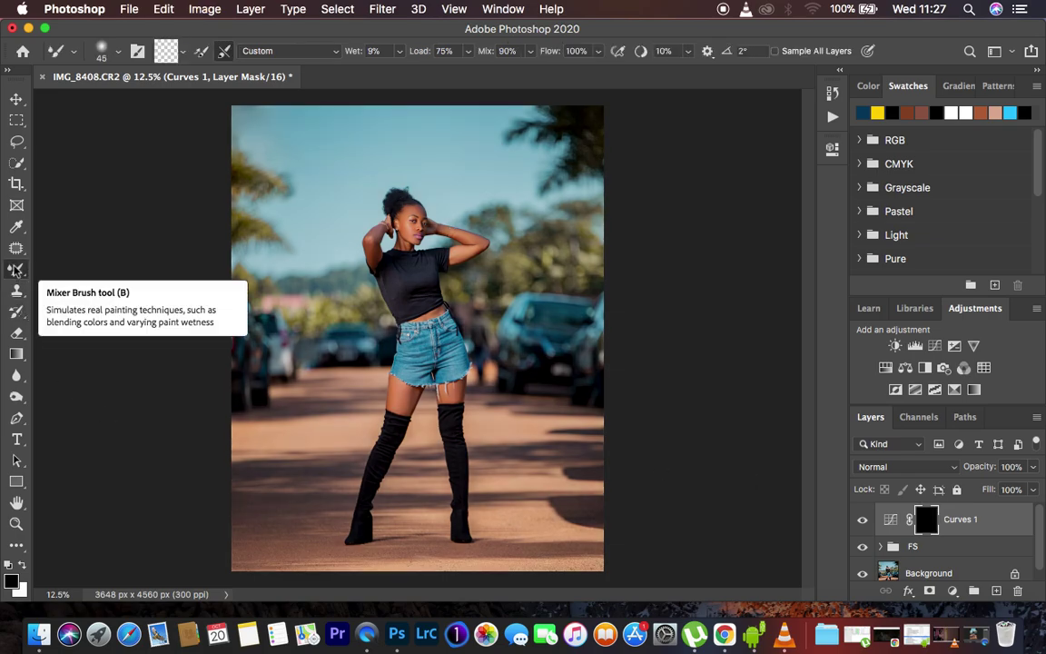
left_click(71, 268)
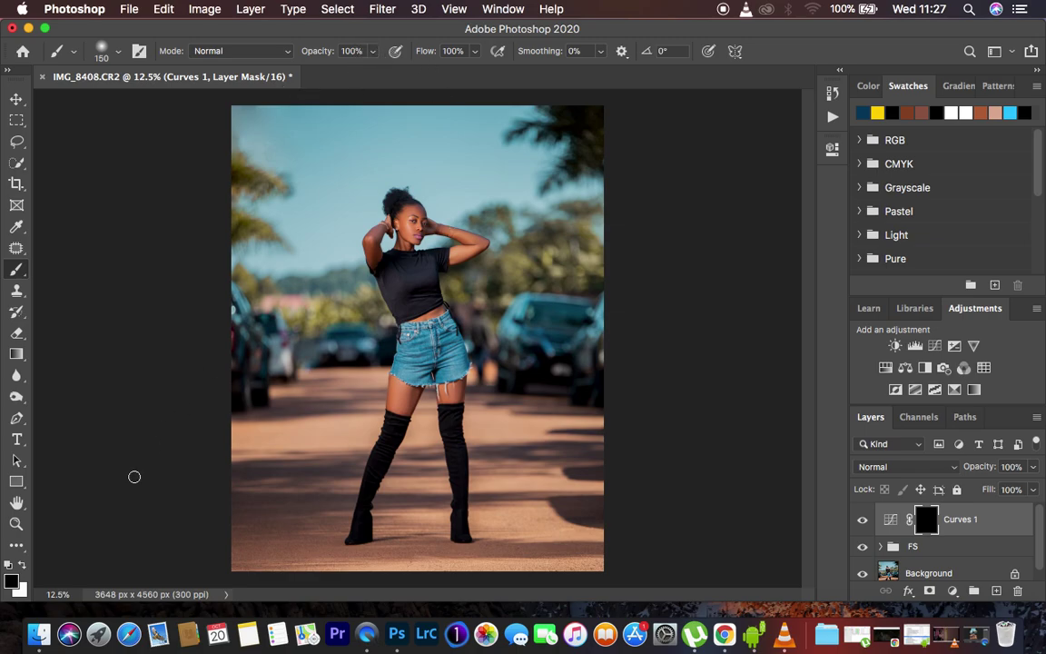
Paint white on the Curves 1 mask over the woman's upper-body skin, including her raised arm, to brighten it
left_click(24, 565)
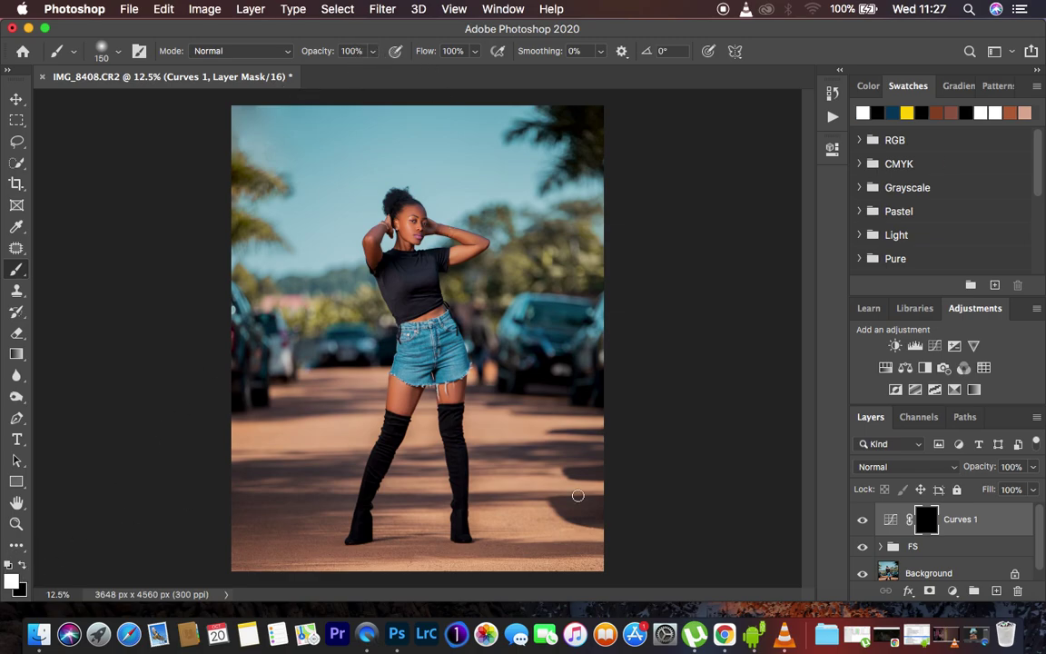
key("super+equal")
key("super+equal")
key("super+equal")
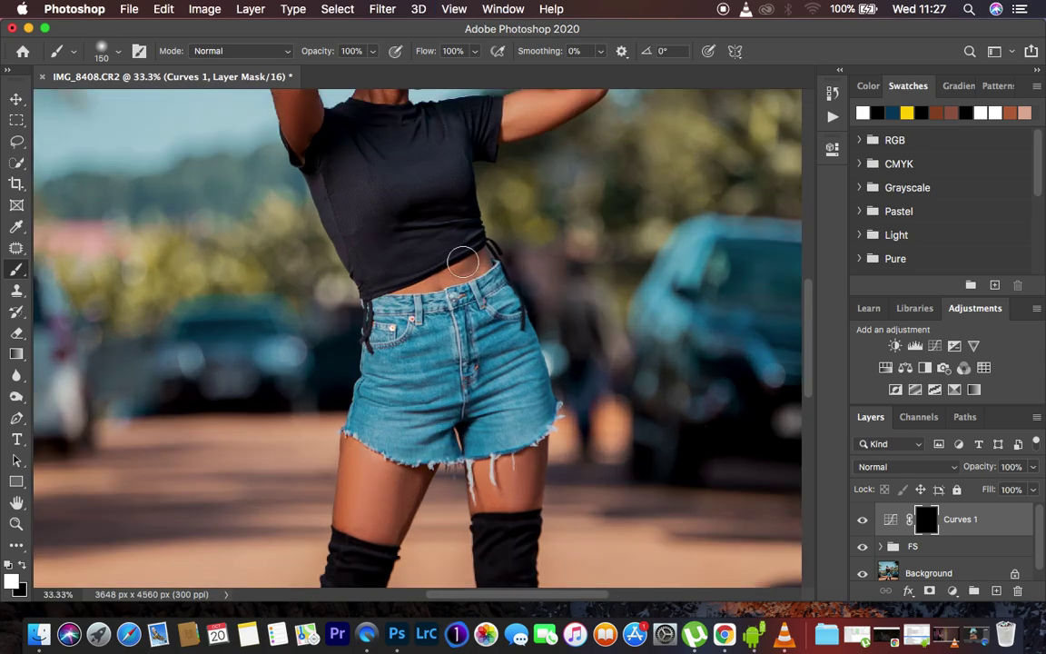
scroll(463, 262, "up", 5)
mouse_move(337, 398)
left_mouse_down()
mouse_move(339, 432)
mouse_move(343, 373)
mouse_move(367, 346)
mouse_move(351, 367)
mouse_move(341, 434)
mouse_move(336, 385)
mouse_move(371, 345)
mouse_move(330, 397)
mouse_move(336, 379)
mouse_move(352, 431)
mouse_move(346, 446)
mouse_move(336, 402)
mouse_move(381, 335)
mouse_move(342, 301)
left_mouse_up()
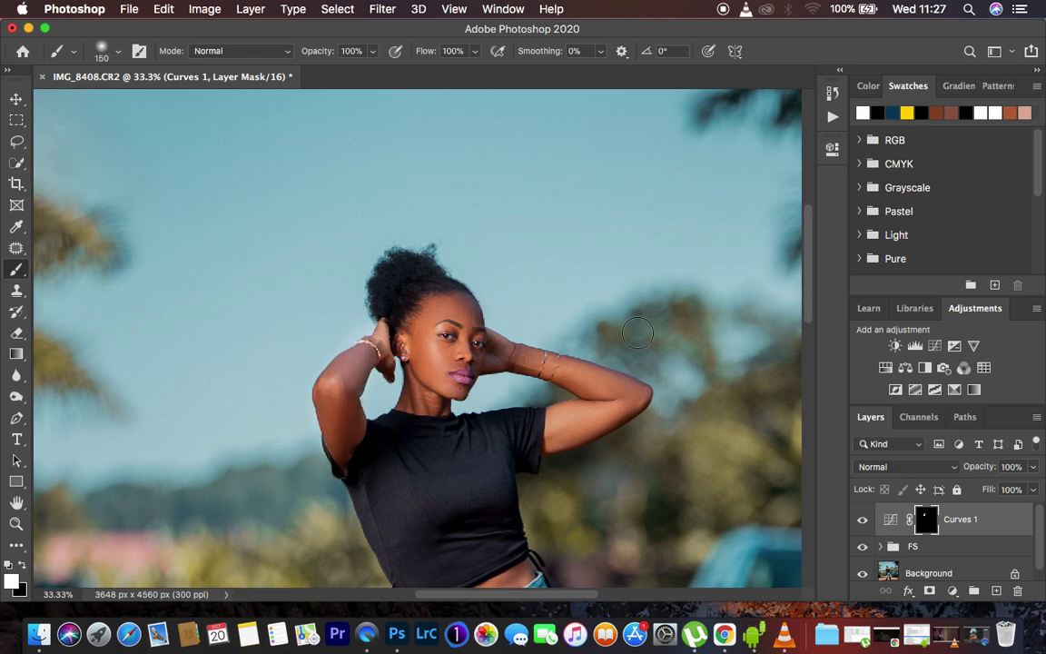
key("super+minus")
key("super+minus")
key("super+minus")
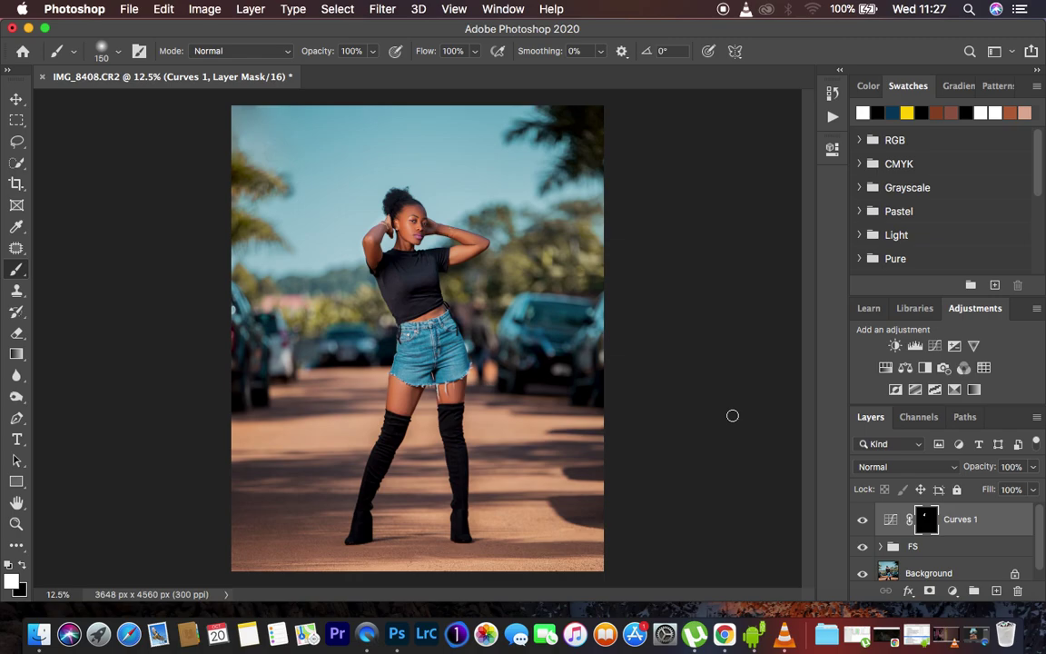
Open the Export As settings for the portrait and choose JPG as the file format
left_click(130, 11)
mouse_move(285, 234)
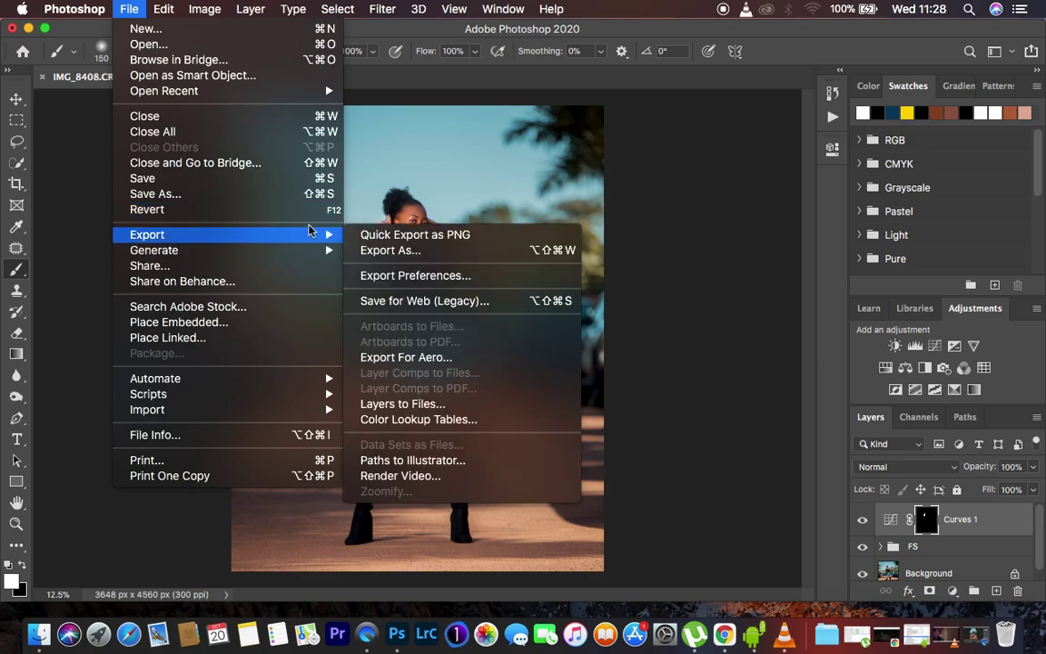
left_click(461, 251)
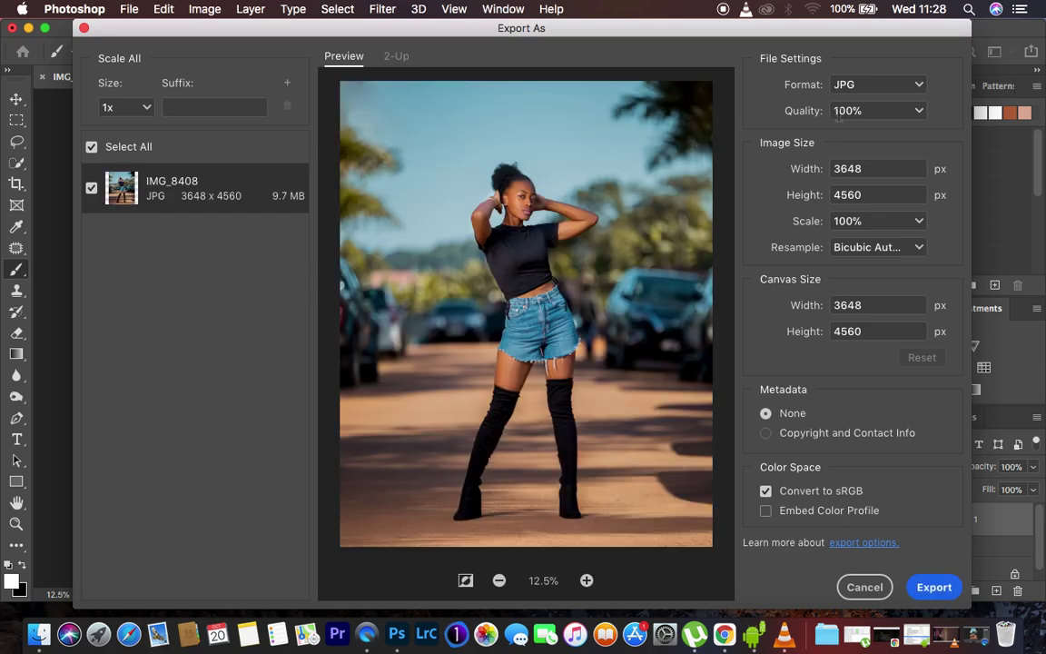
left_click(878, 86)
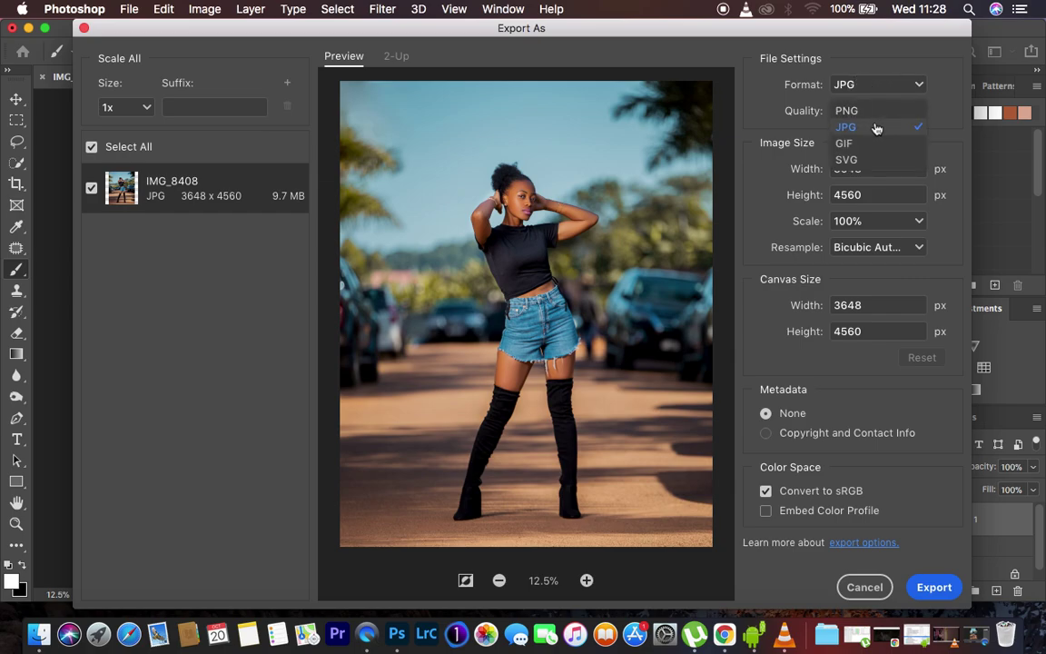
left_click(877, 128)
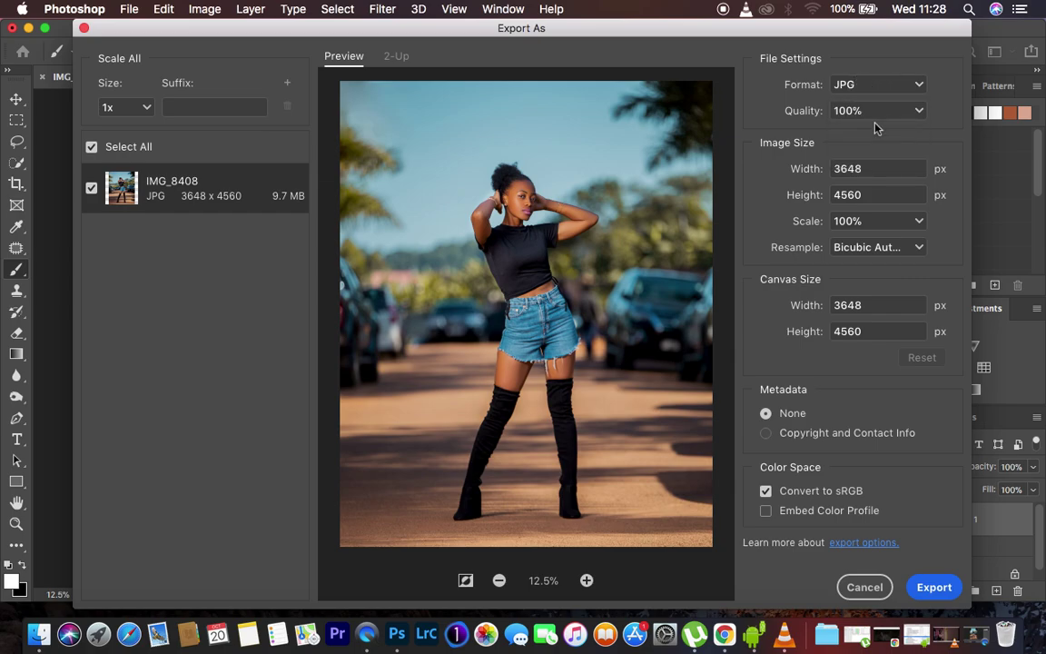
Set the export resampling to Bicubic Sharper and embed the color profile
left_click(879, 250)
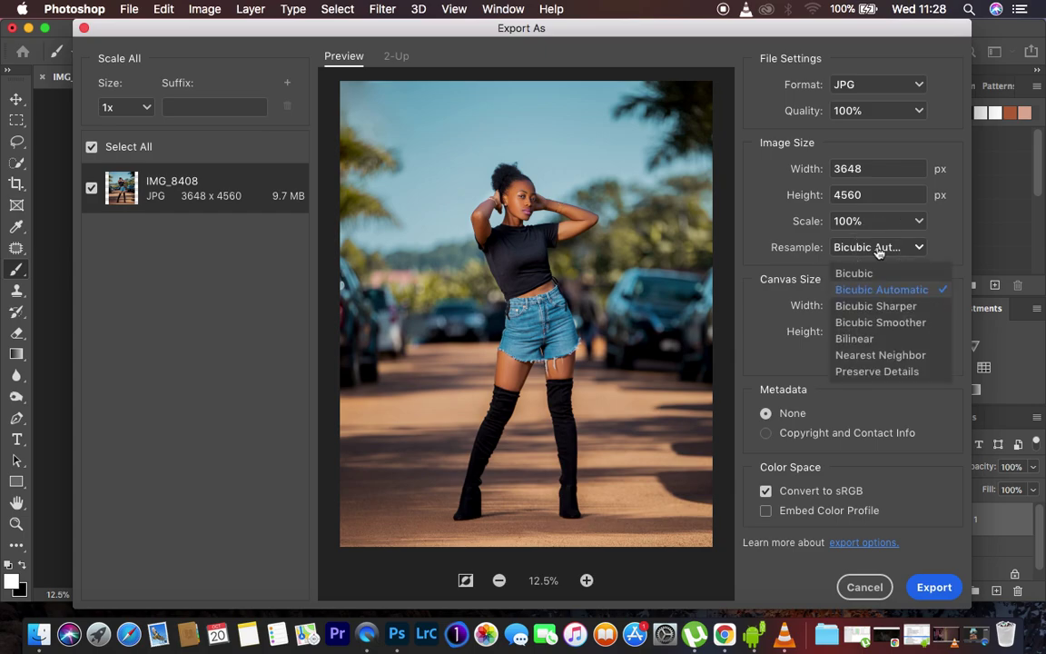
left_click(877, 306)
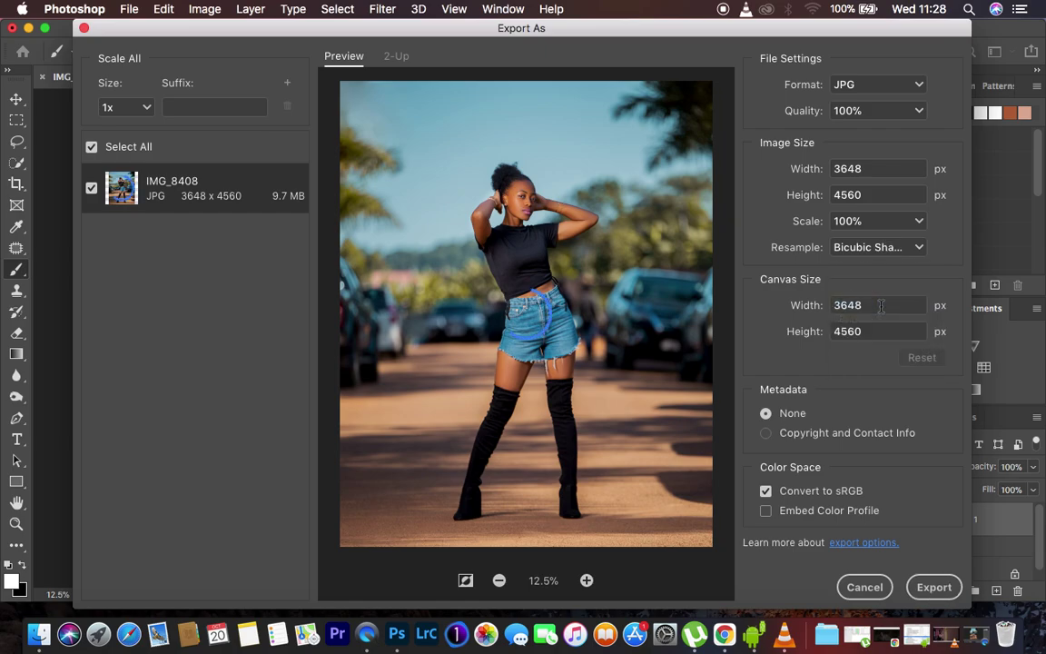
left_click(767, 512)
Export the portrait as a JPG to the Desktop, naming the file with the subject's first name followed by "edited"
left_click(927, 590)
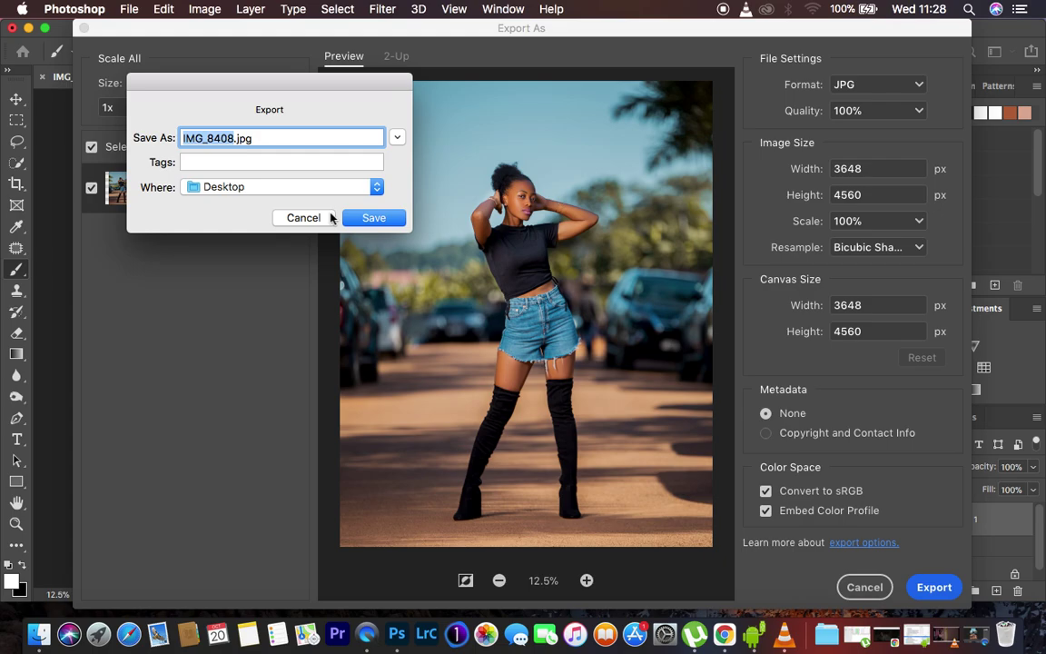
type("ketra")
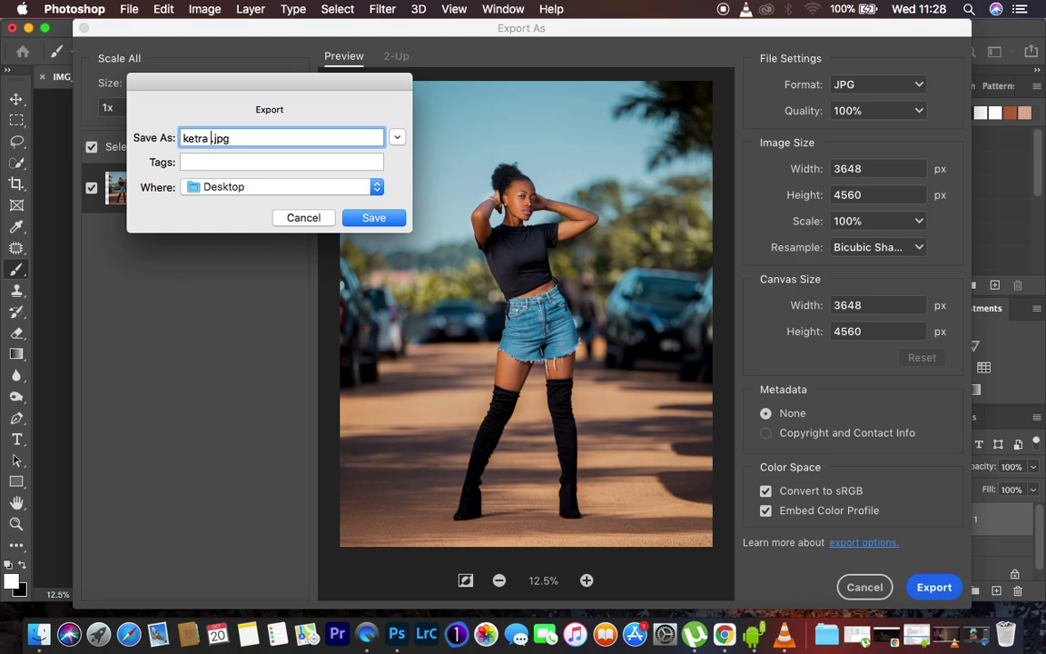
type(" edited")
left_click(374, 218)
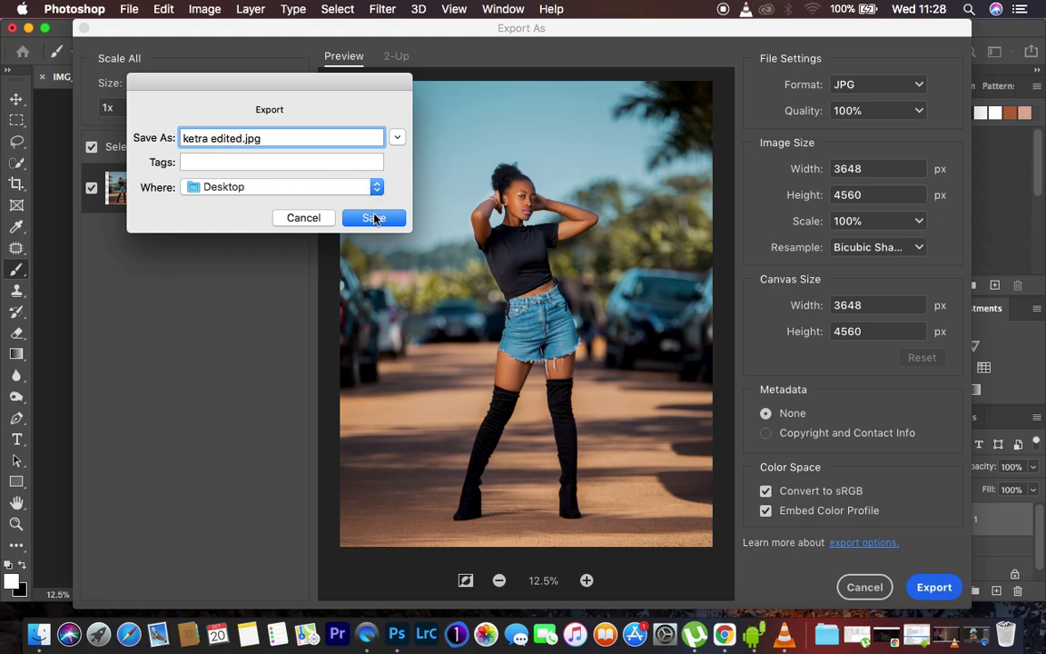